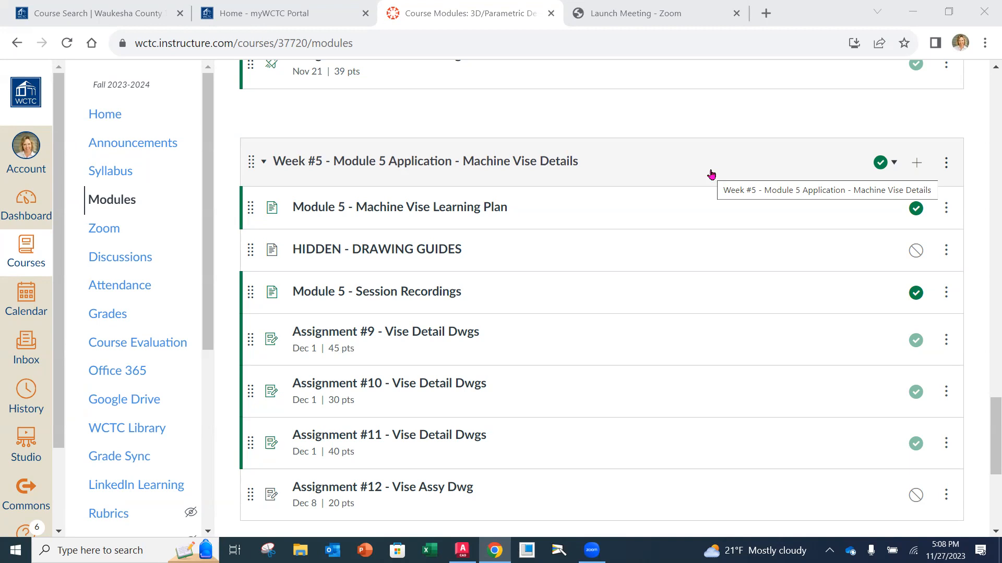
Open the Module 5 - Machine Vise Learning Plan and bring up its MachinistVise_Pictoral_Dwg.pdf.
left_click(442, 208)
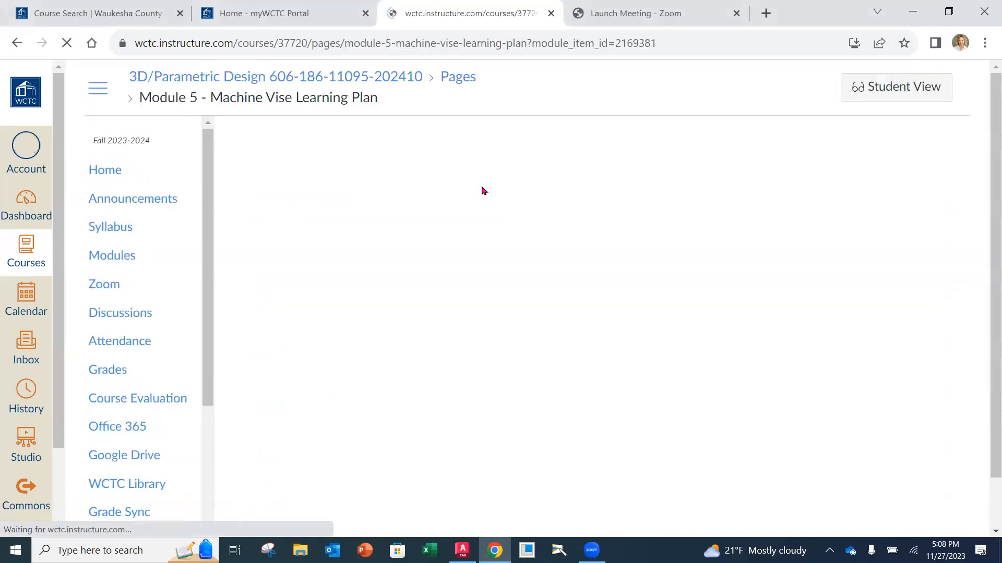
scroll(752, 252, "down", 3)
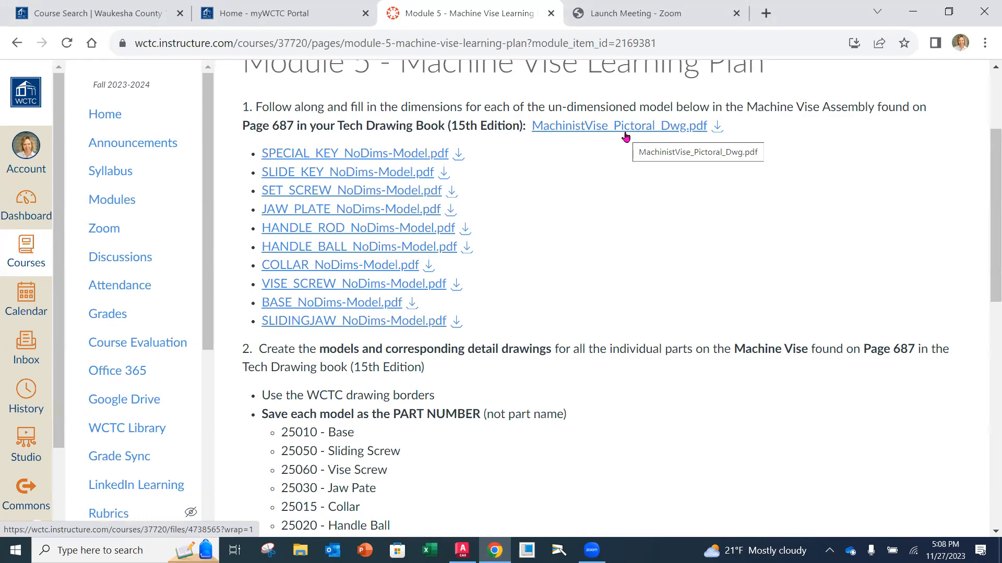
left_click(609, 126)
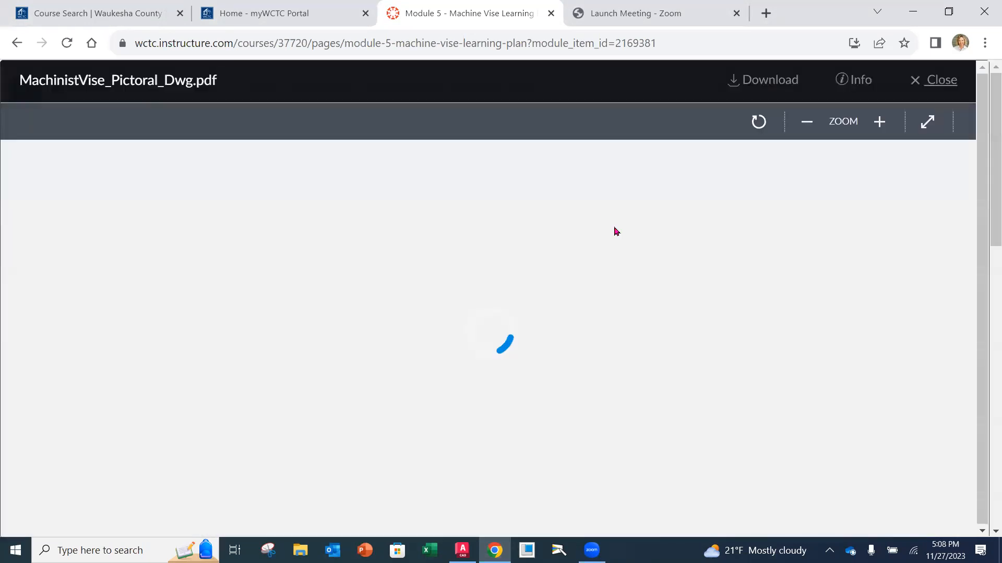
Examine the part details and dimensions on the machinist vise pictorial drawing, and return to the course modules.
scroll(686, 186, "down", 2)
scroll(685, 186, "up", 2)
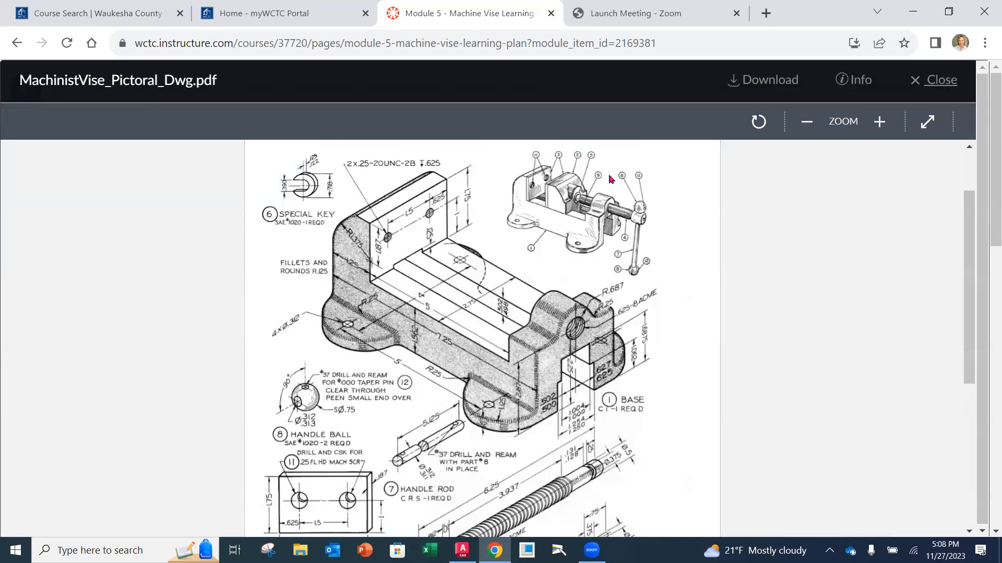
scroll(522, 204, "down", 5)
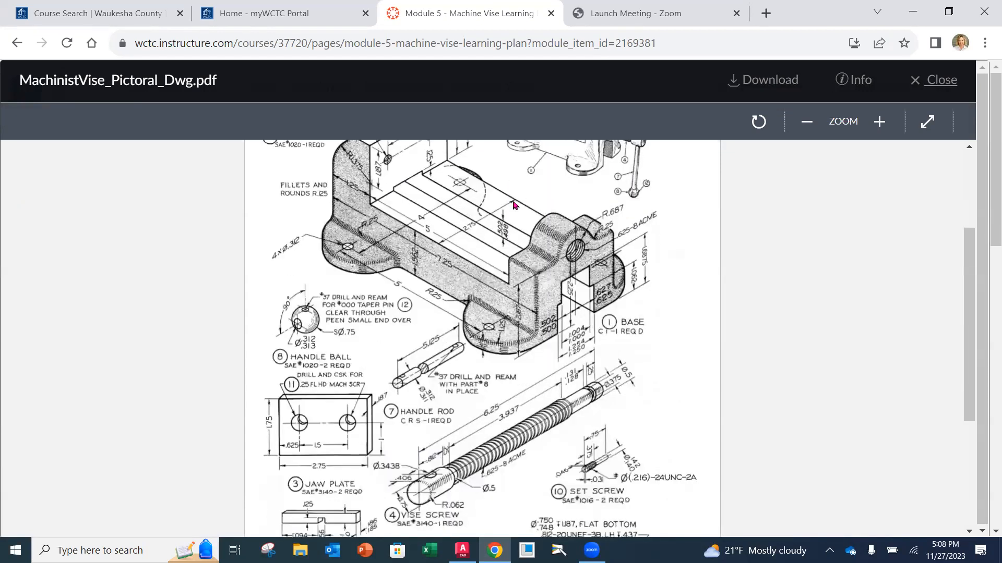
scroll(514, 282, "up", 3)
scroll(448, 264, "up", 2)
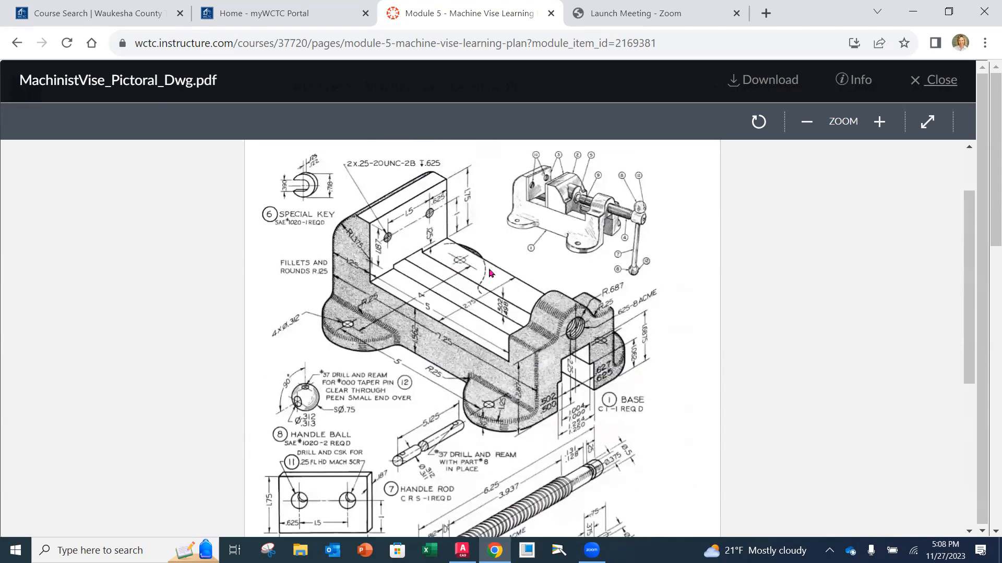
scroll(519, 282, "down", 2)
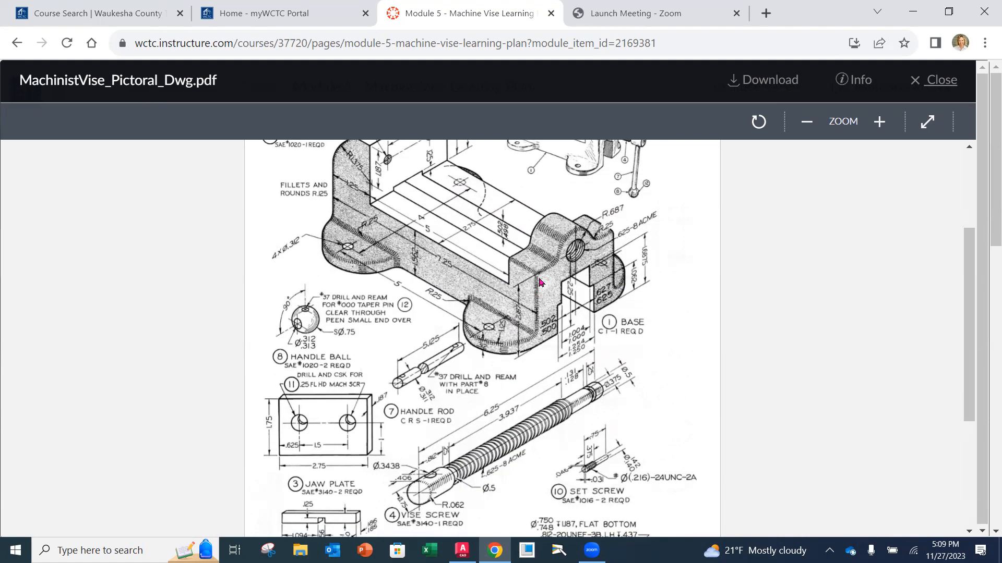
scroll(629, 321, "up", 3)
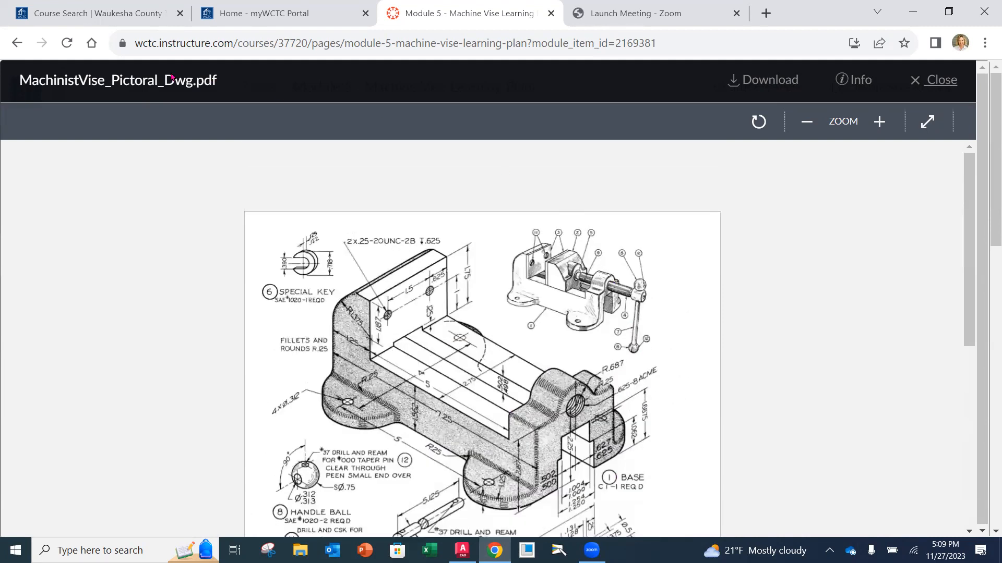
left_click(18, 43)
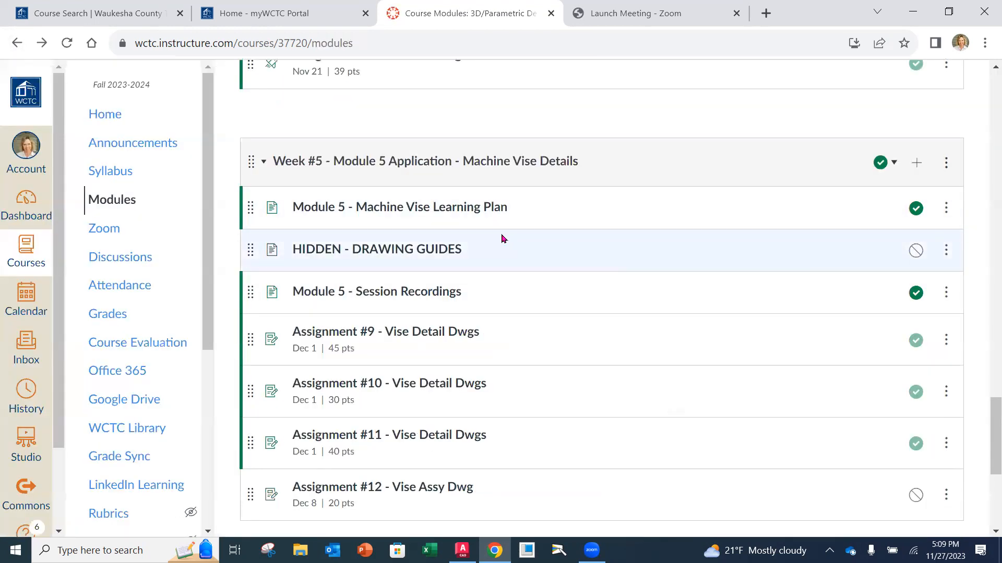
Reopen the Machine Vise Learning Plan and read the un-dimensioned model list and the part modeling and detail drawing requirements.
left_click(467, 208)
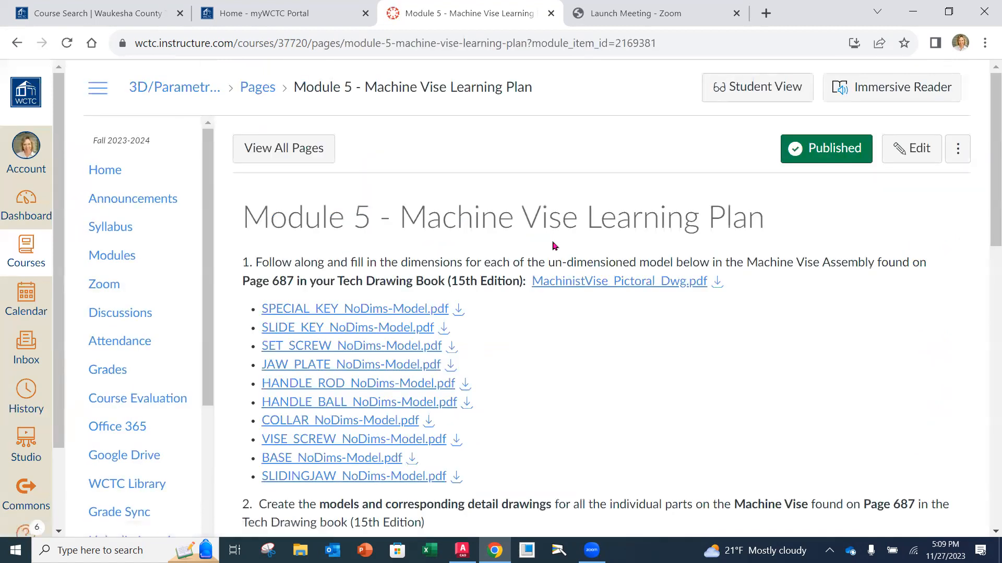
scroll(456, 324, "down", 3)
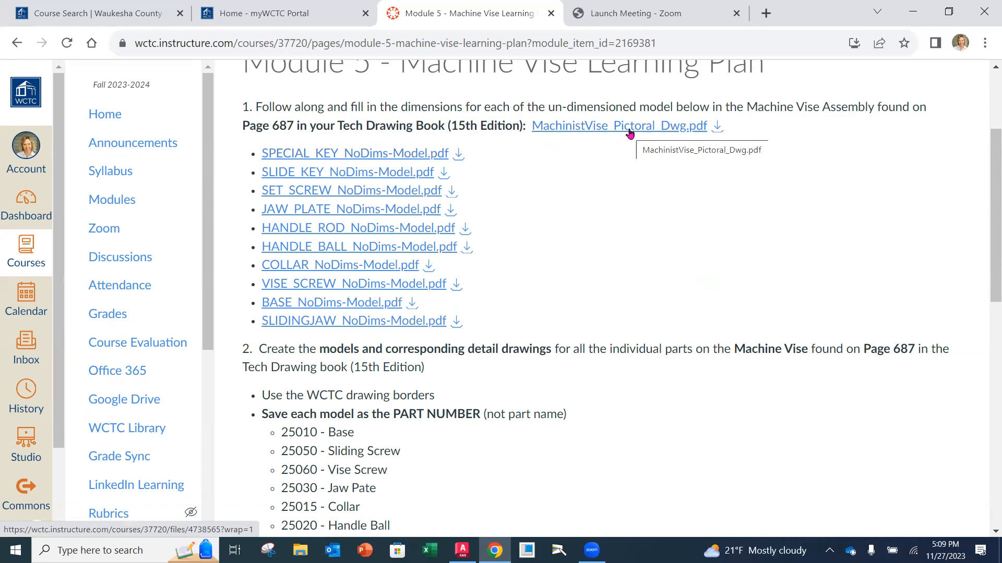
scroll(451, 206, "down", 2)
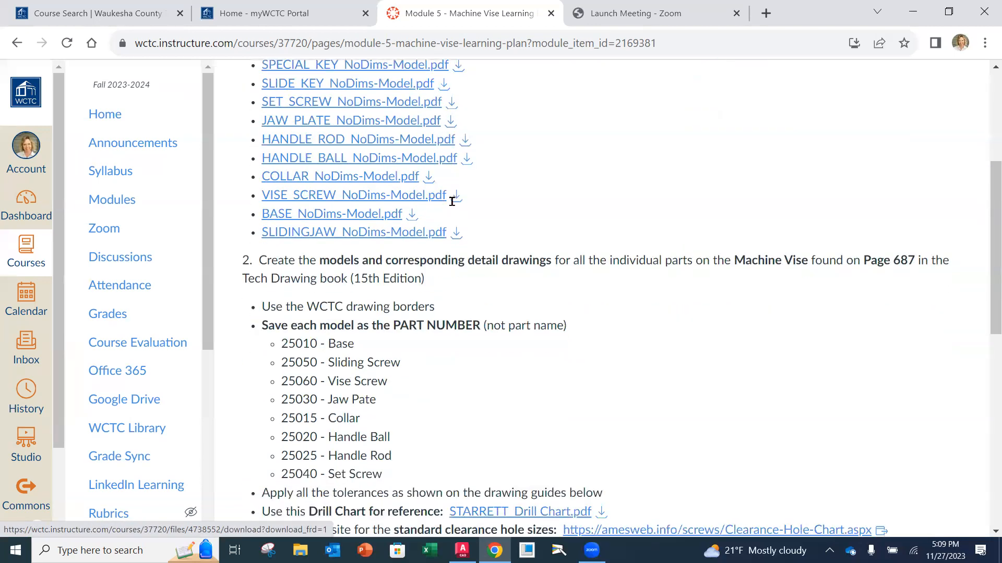
scroll(452, 201, "down", 1)
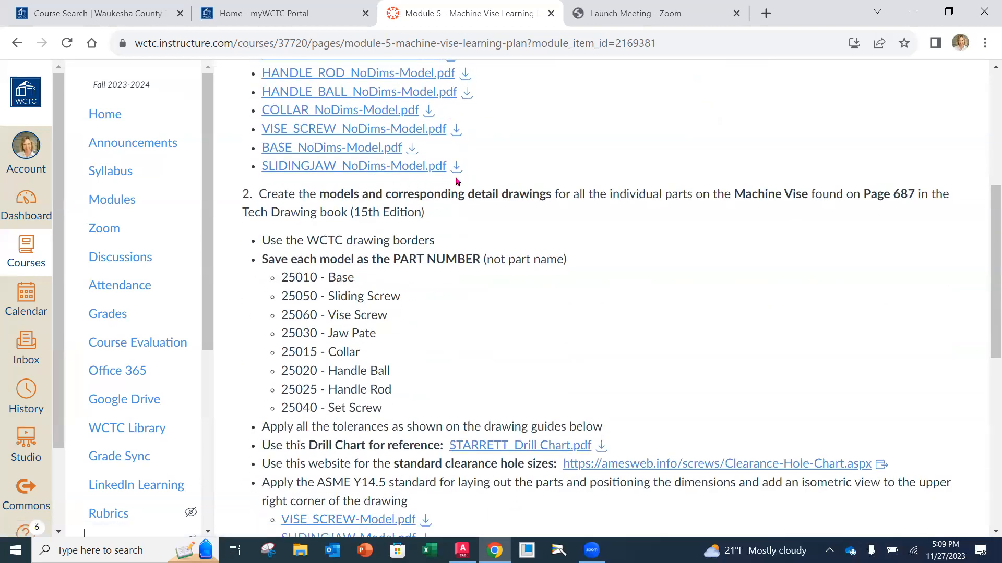
scroll(456, 181, "down", 1)
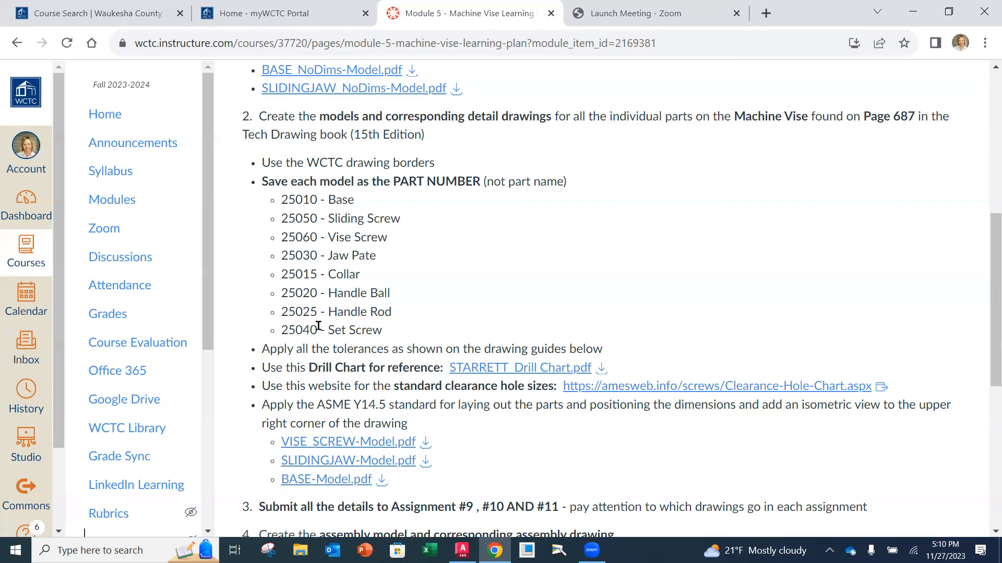
scroll(450, 259, "down", 3)
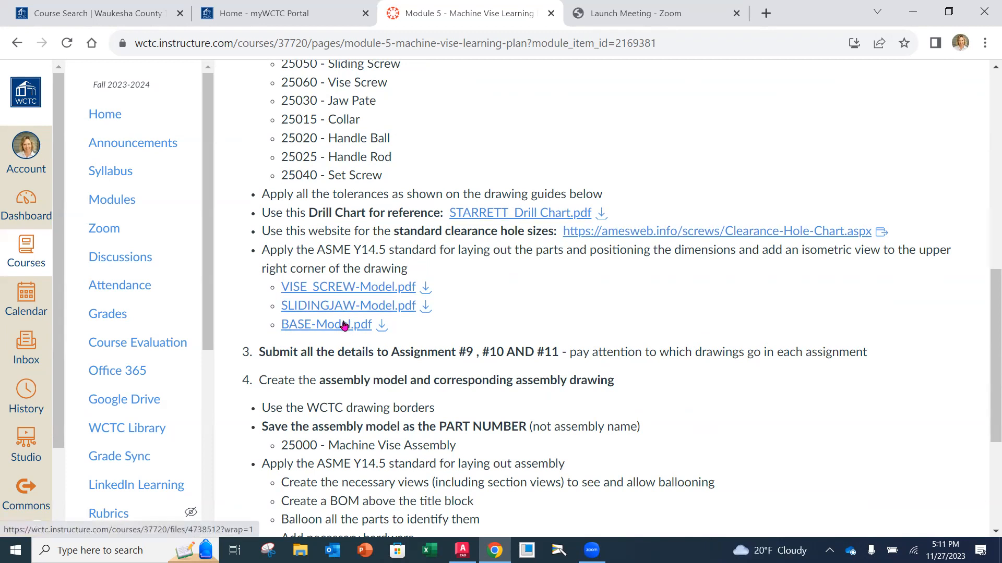
View the VISE_SCREW-Model.pdf drawing guide, checking its views and dimensions, and leave the preview.
left_click(340, 289)
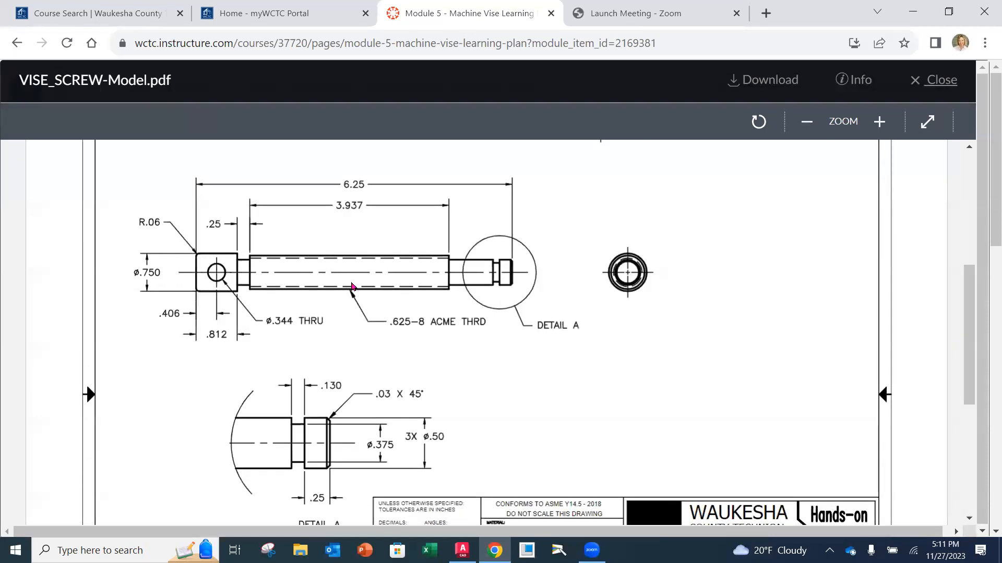
scroll(517, 303, "down", 3)
scroll(516, 302, "up", 5)
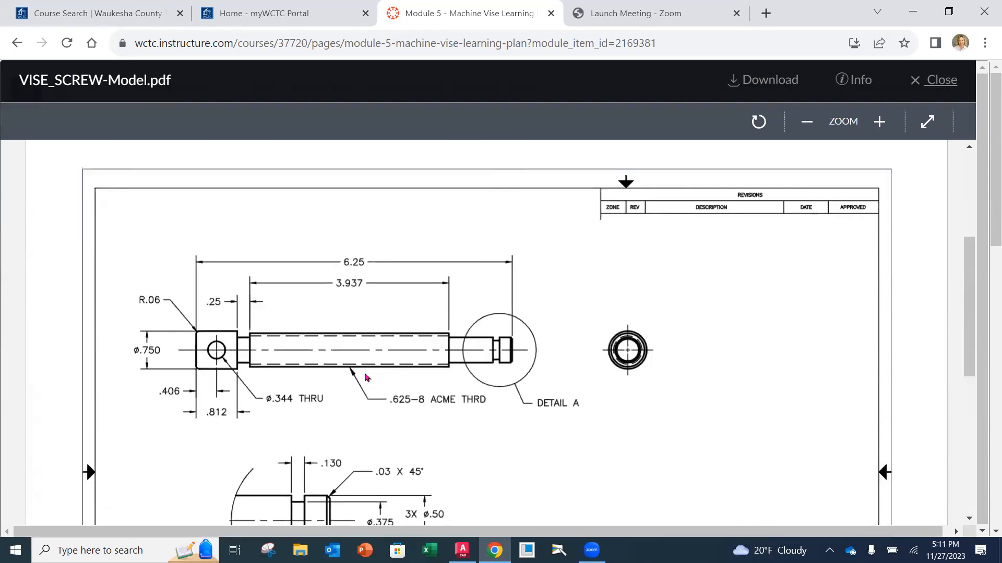
scroll(370, 348, "down", 1)
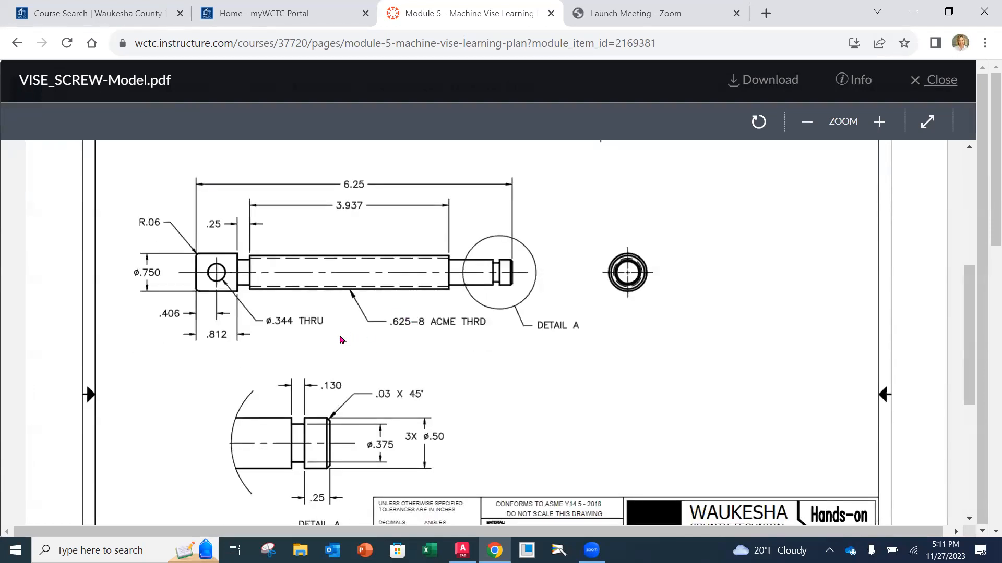
left_click(17, 44)
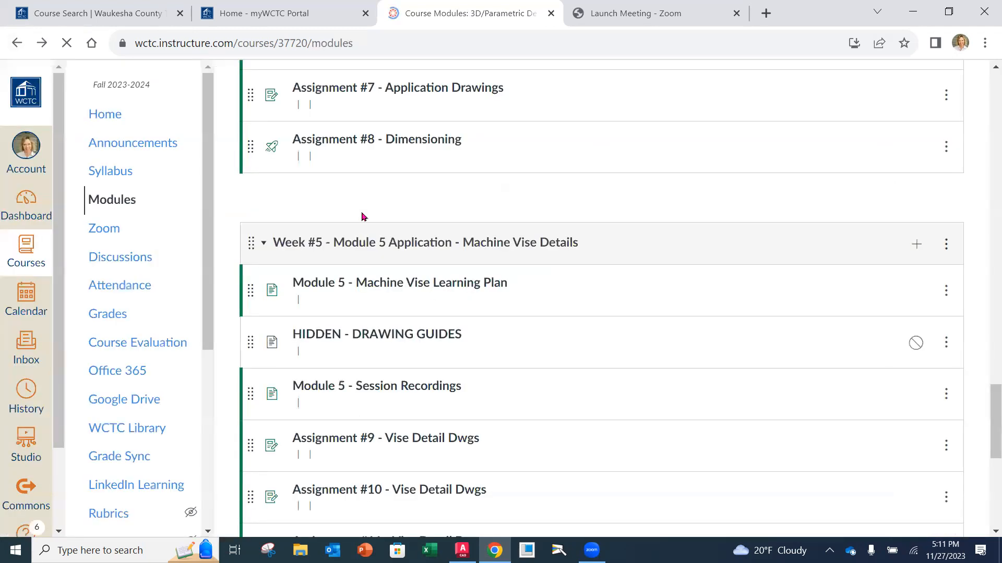
Reopen the Machine Vise Learning Plan and review the assembly model, assembly drawing and assignment submission instructions.
scroll(496, 333, "down", 1)
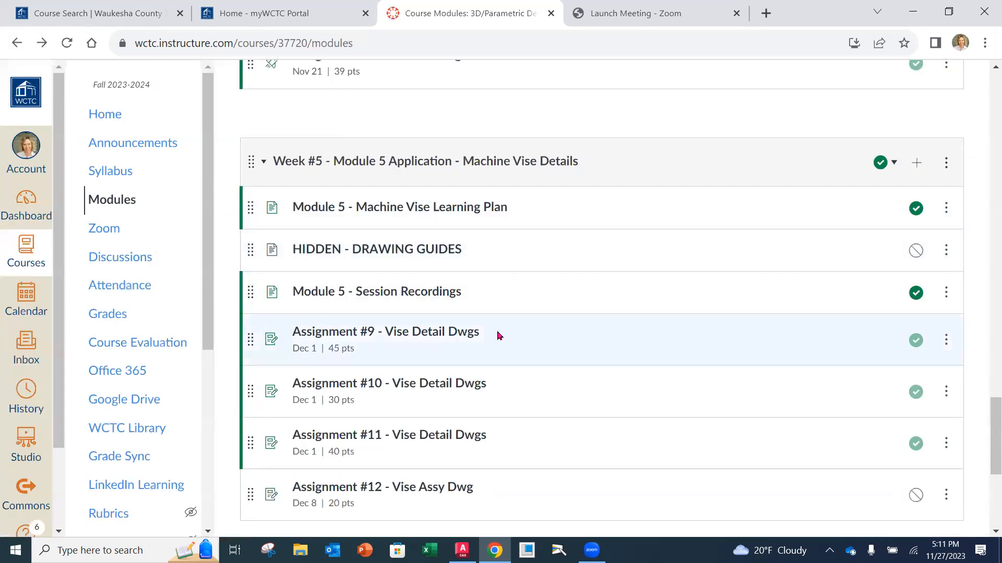
left_click(408, 215)
scroll(567, 291, "down", 10)
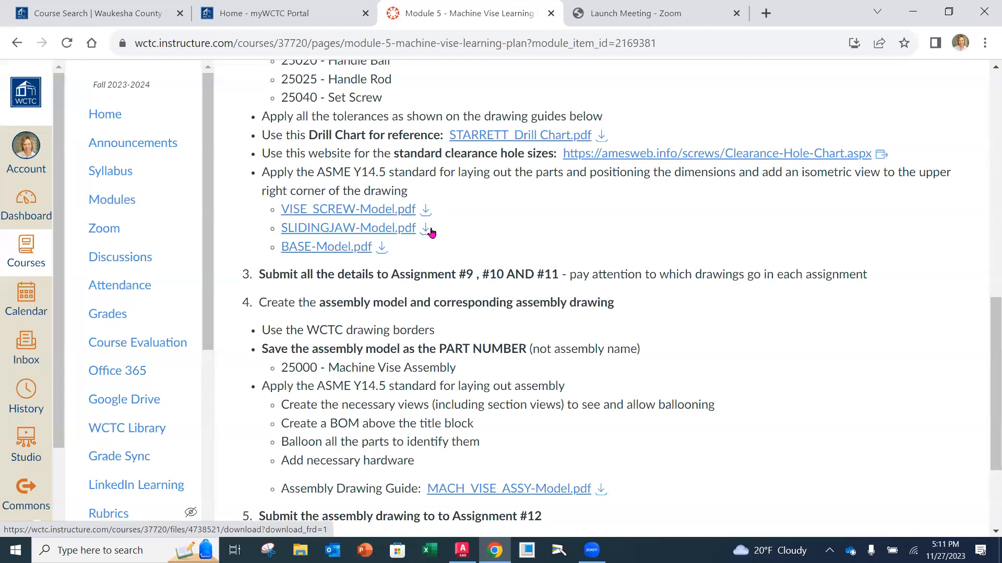
scroll(431, 232, "down", 2)
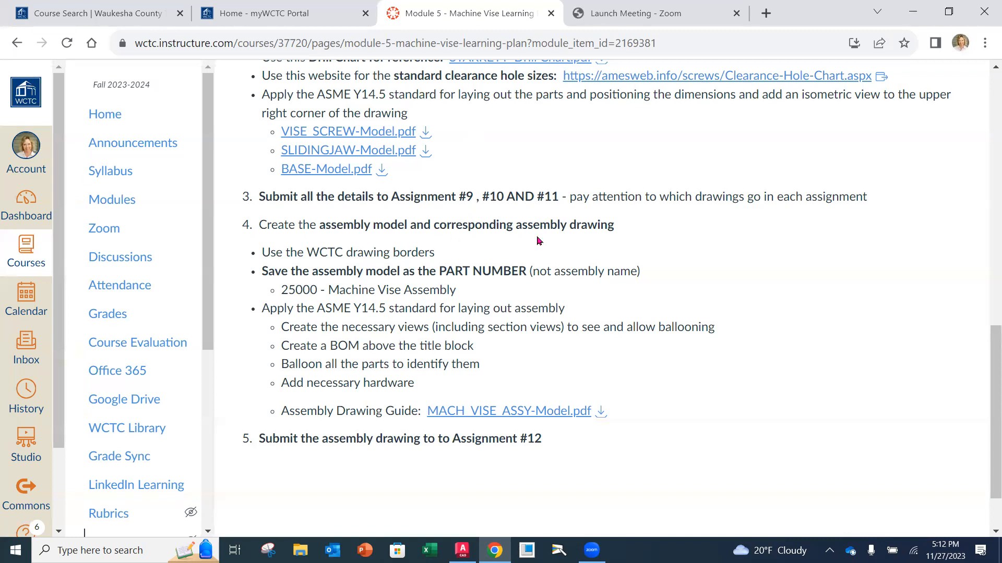
scroll(527, 326, "down", 2)
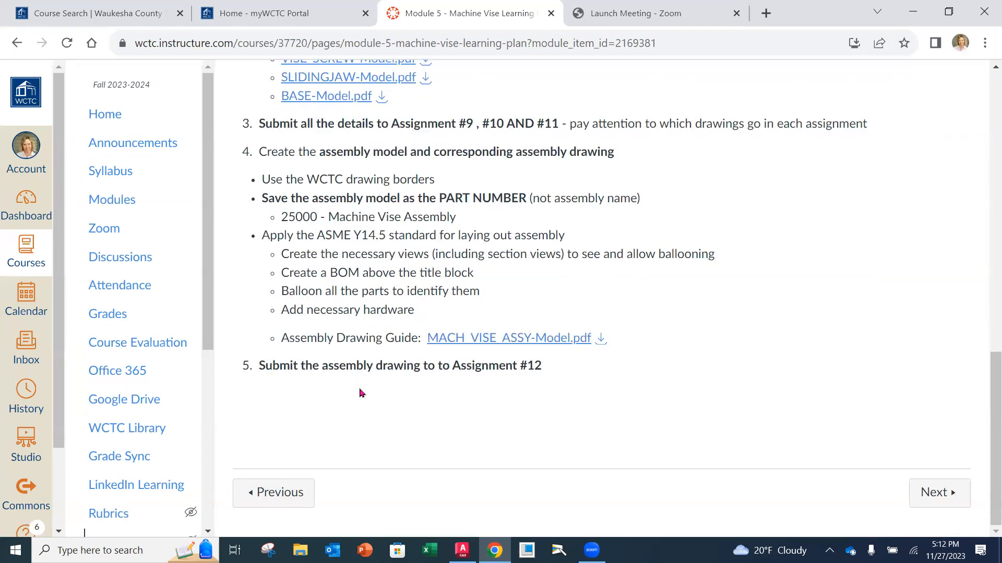
scroll(461, 336, "up", 7)
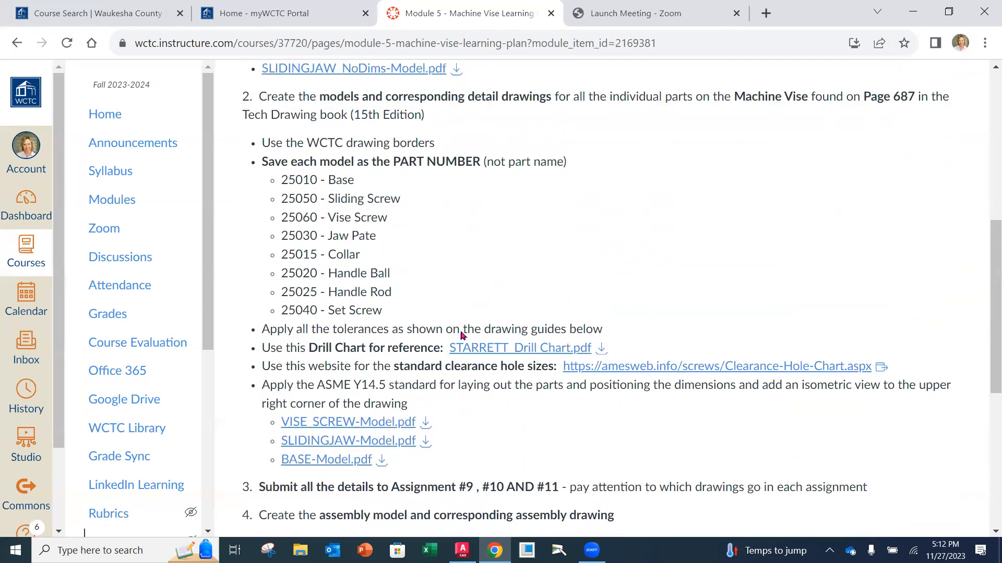
scroll(461, 336, "up", 8)
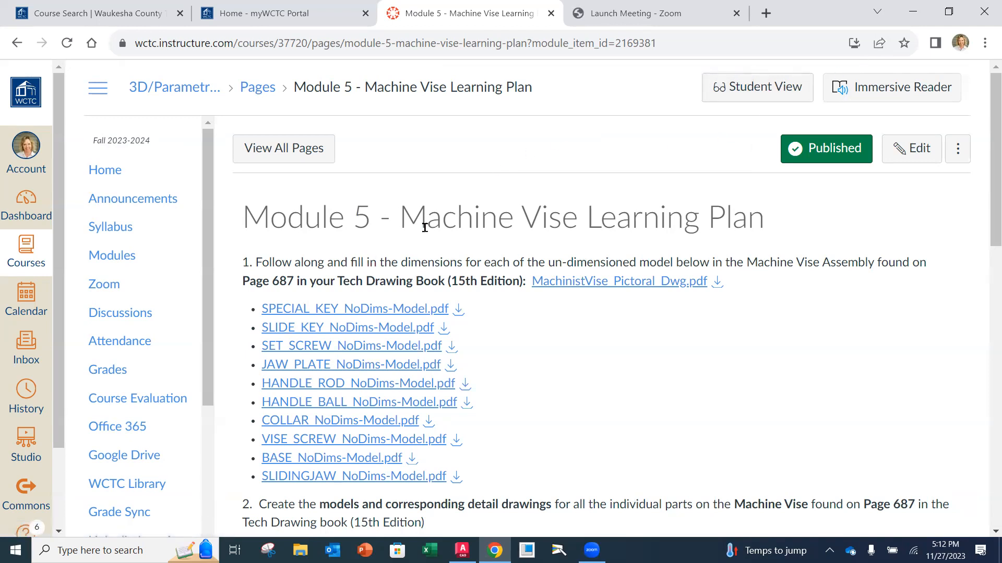
Open the WCTC Creo Drawing Borders page from the course modules and review its format and template files.
left_click(130, 257)
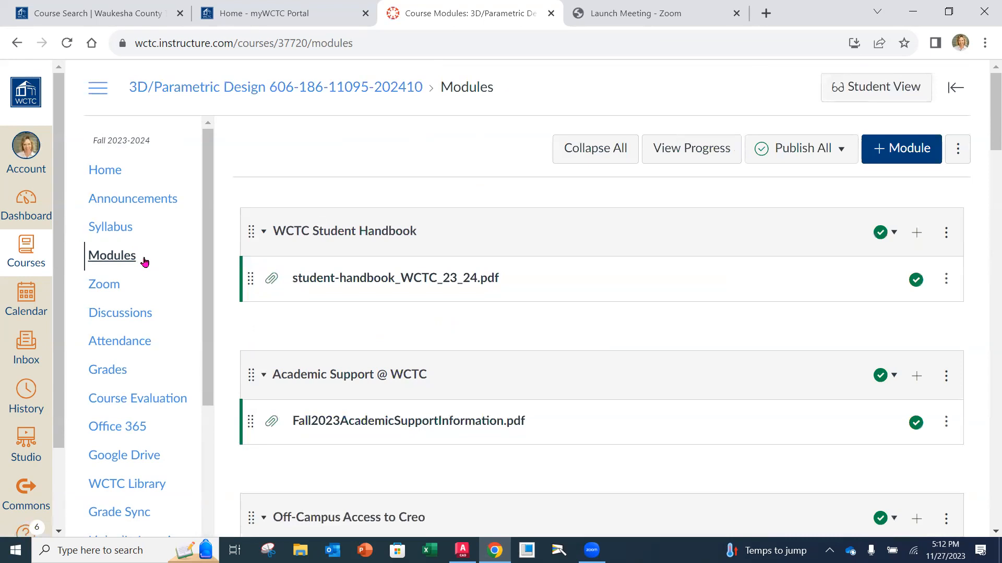
scroll(448, 286, "down", 5)
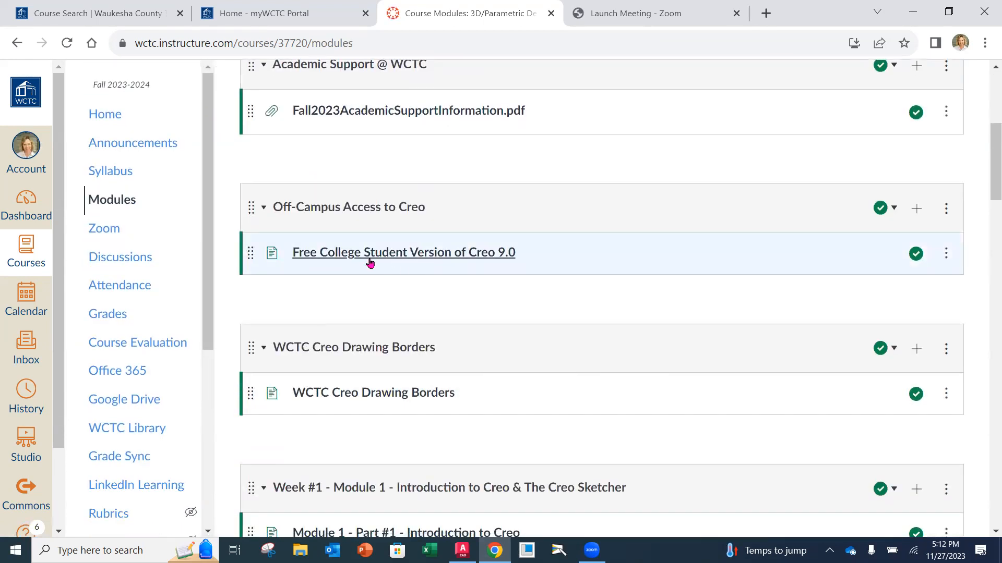
left_click(374, 399)
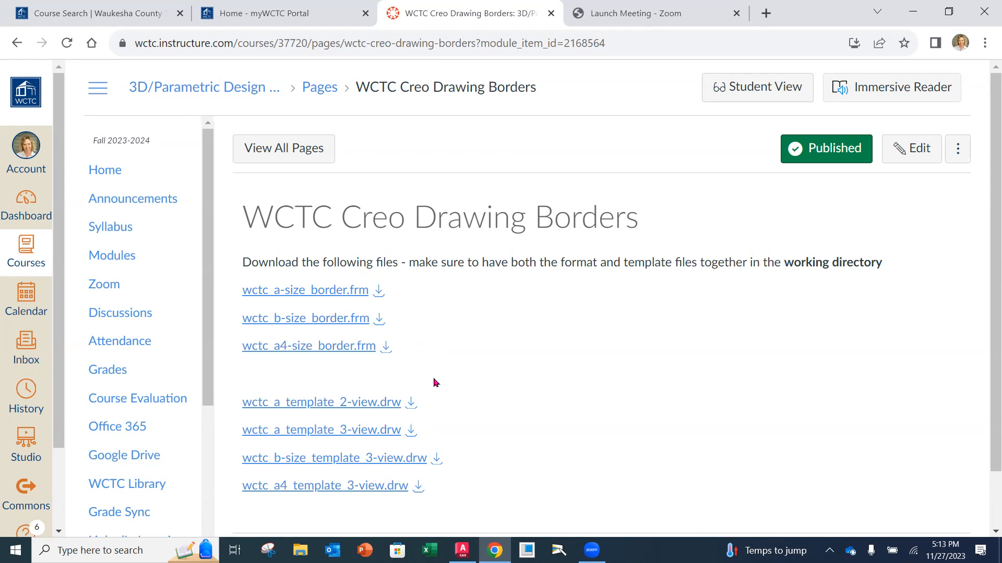
scroll(435, 379, "down", 1)
scroll(435, 376, "up", 1)
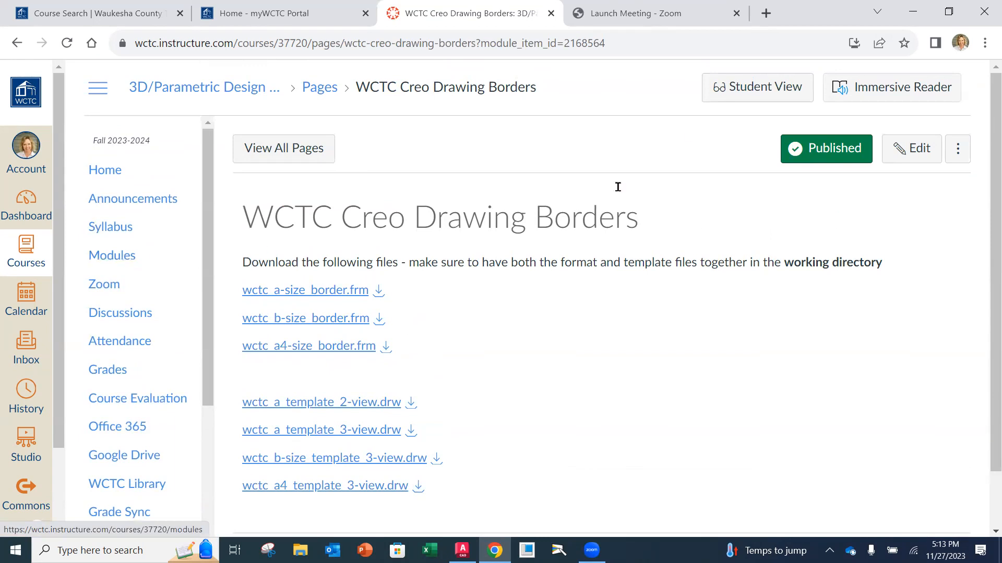
Switch to Creo Parametric, dismiss the Creo Agent error and set the working directory to WCTC_CREO in My Documents.
left_click(527, 551)
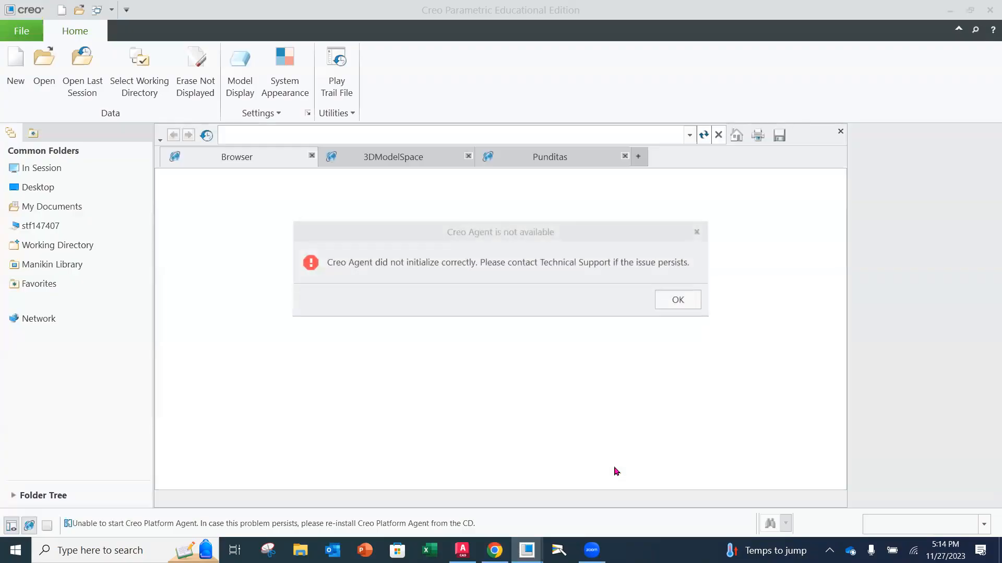
left_click(694, 306)
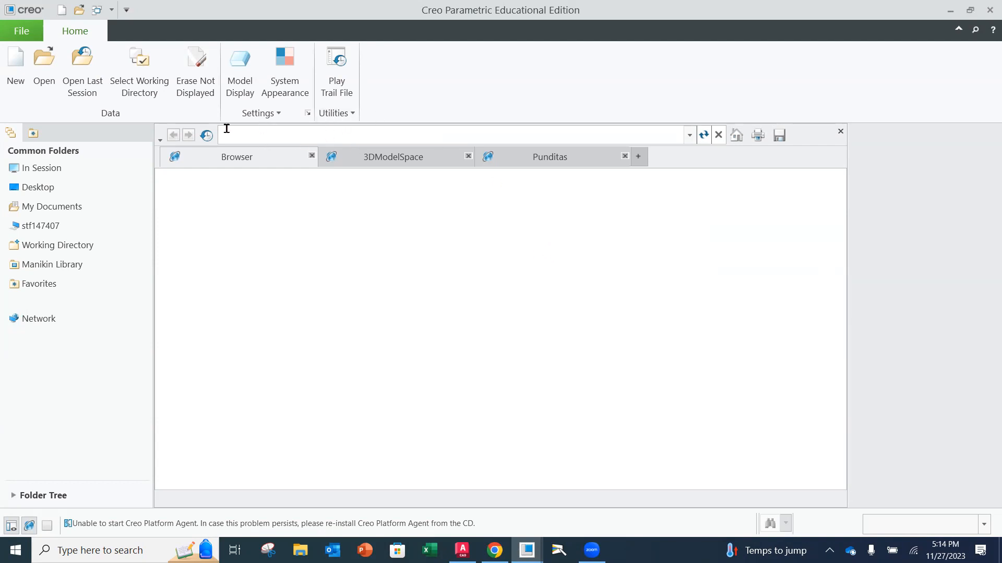
left_click(154, 92)
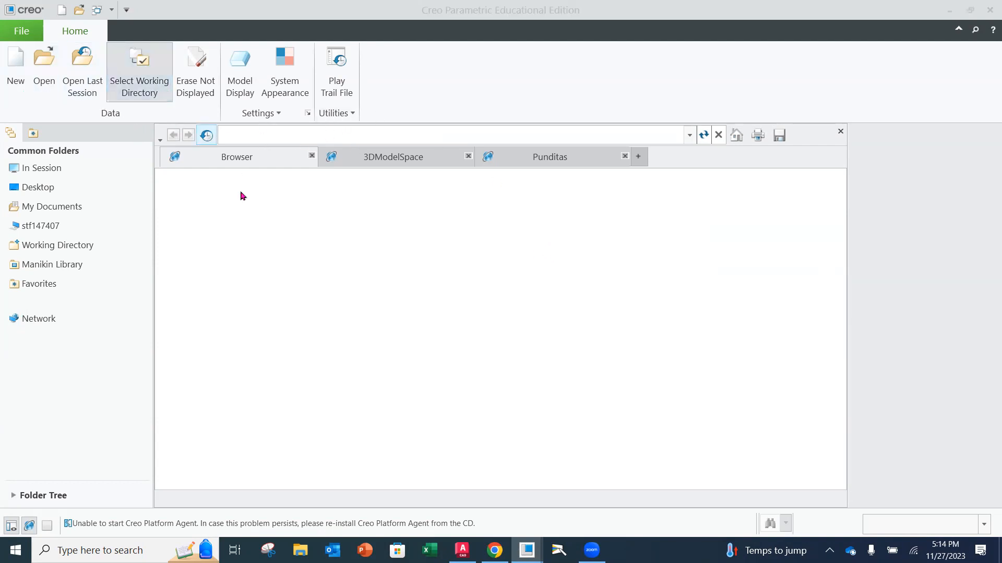
left_click(281, 206)
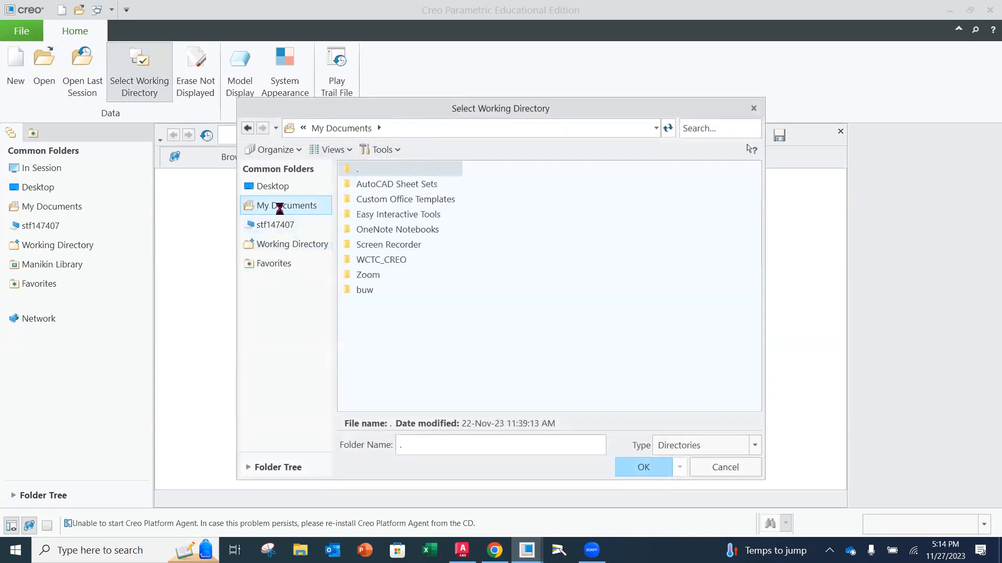
left_click(381, 260)
left_click(643, 467)
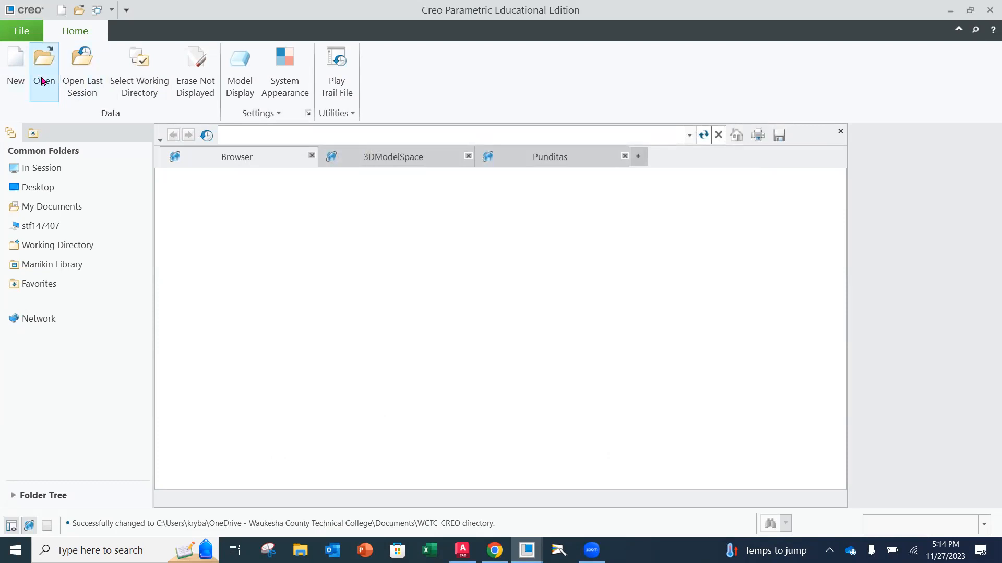
Open the 25010.prt vise base model from the working directory and show it in the standard orientation.
left_click(44, 74)
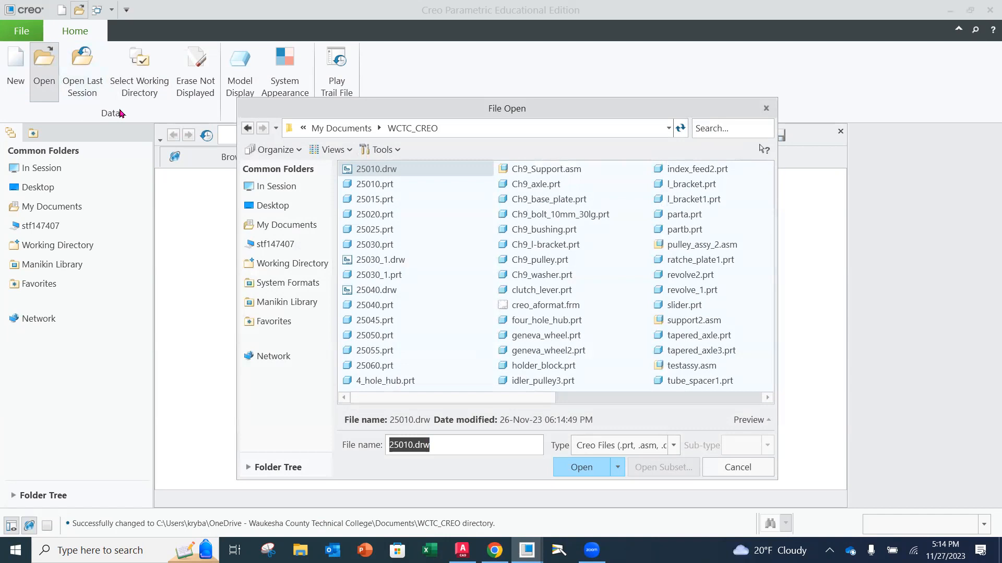
left_click(363, 173)
left_click(374, 185)
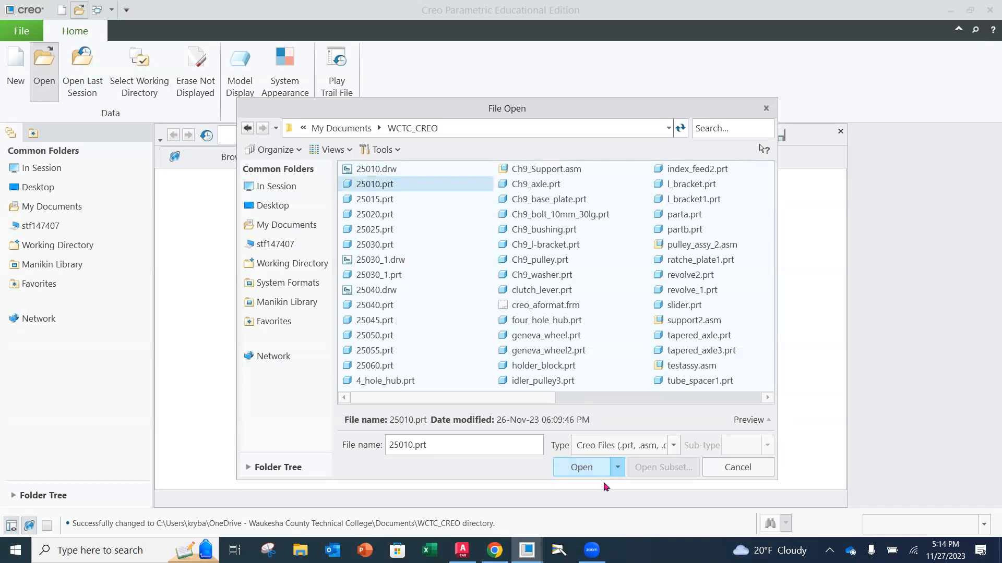
left_click(590, 466)
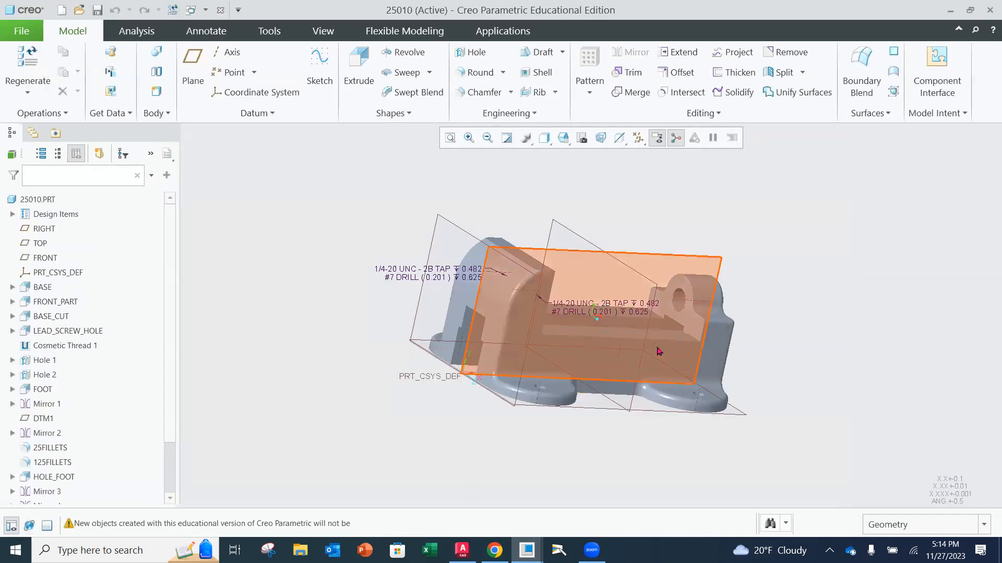
key("ctrl+d")
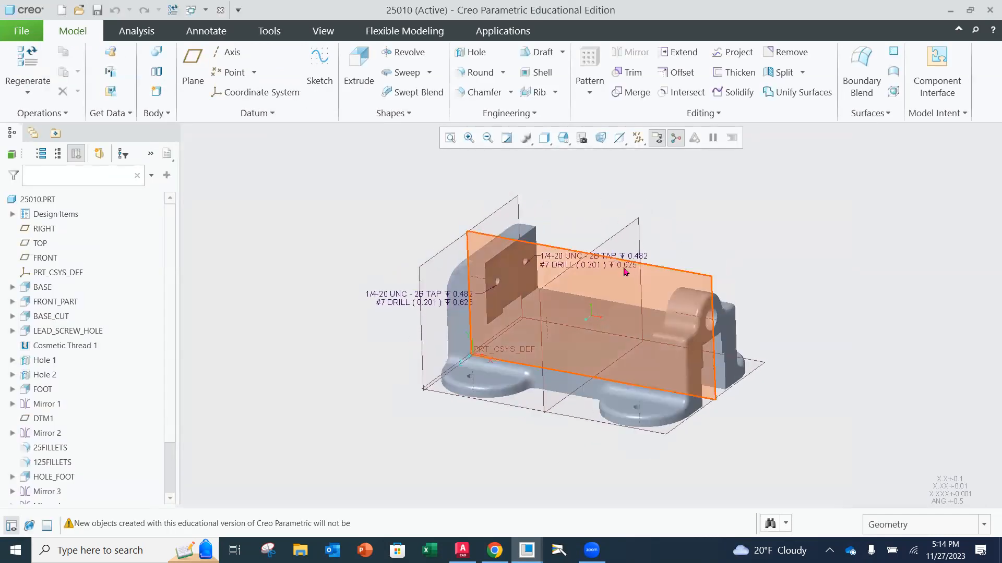
Start a cosmetic thread of the Standard Thread type and place it on the lead screw hole's cylindrical surface.
scroll(632, 349, "up", 4)
scroll(632, 348, "down", 1)
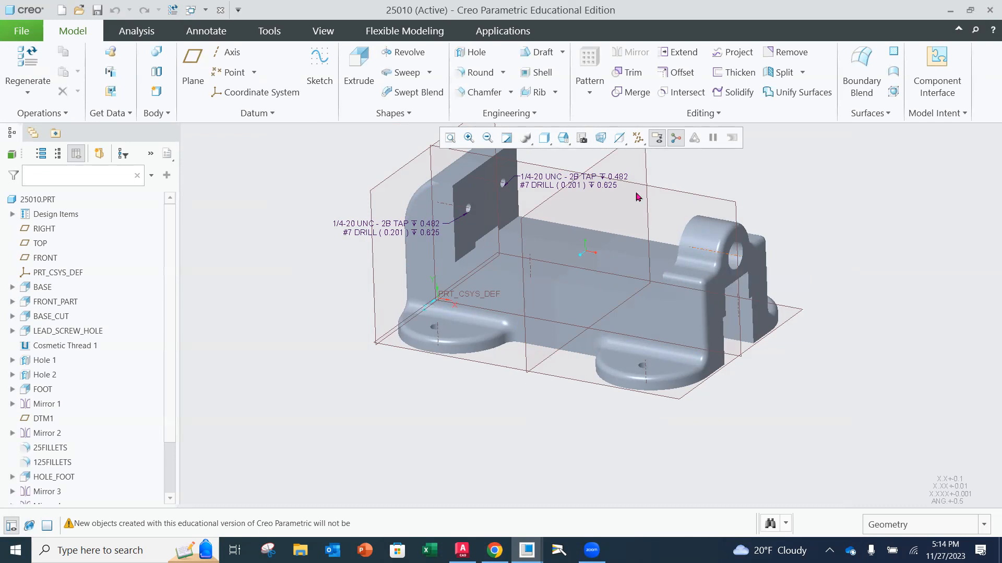
middle_click_drag(718, 170, 703, 172)
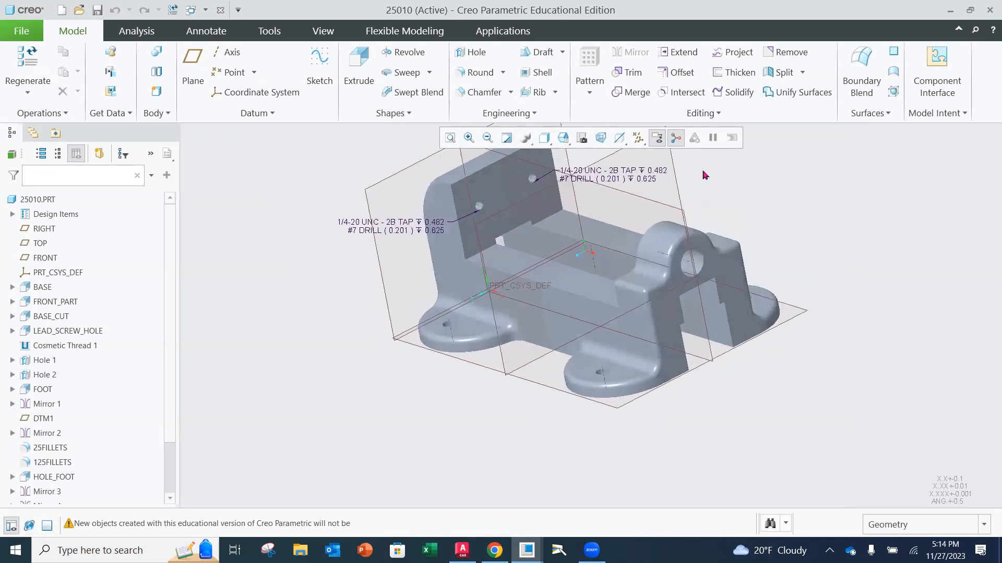
scroll(697, 261, "down", 3)
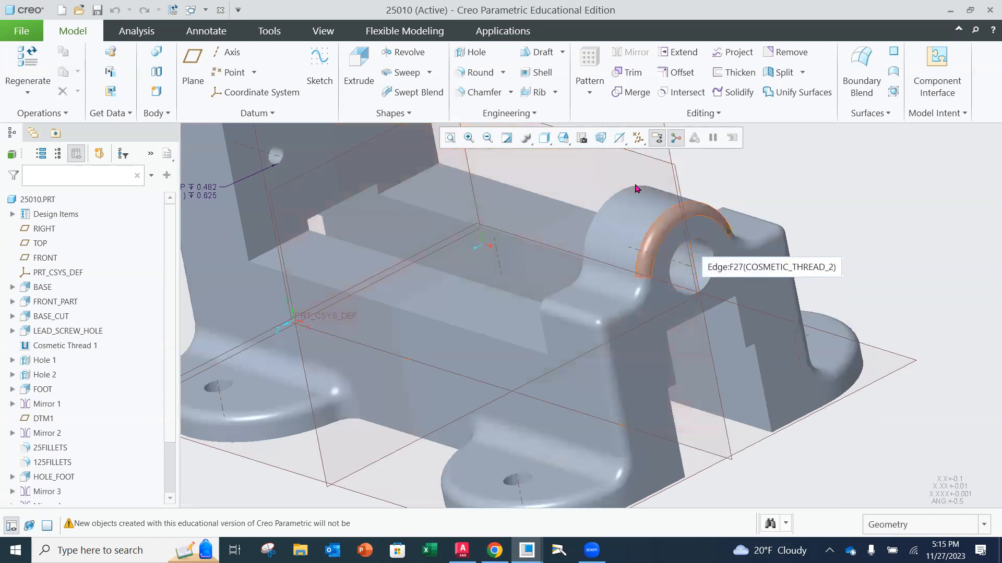
left_click(517, 119)
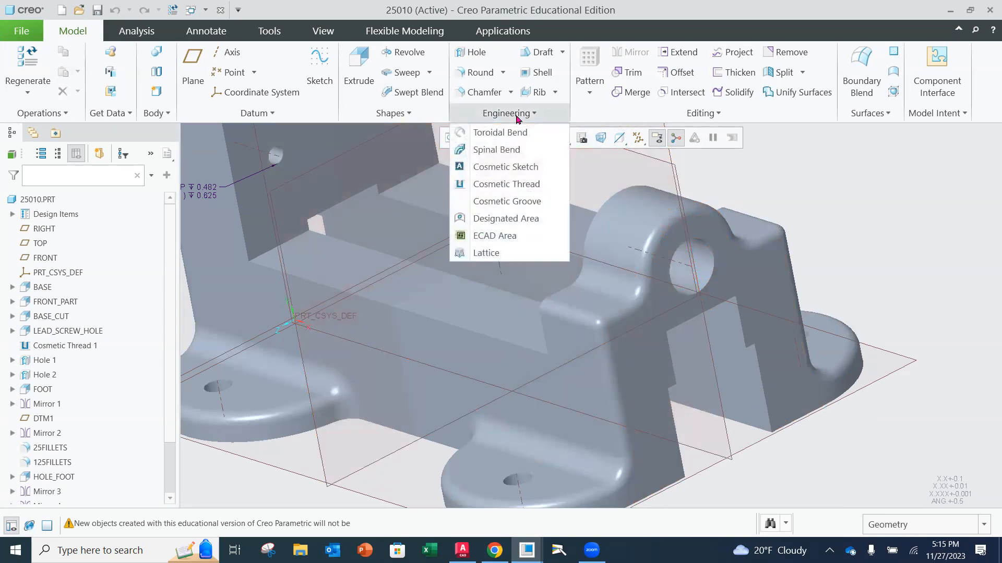
left_click(505, 185)
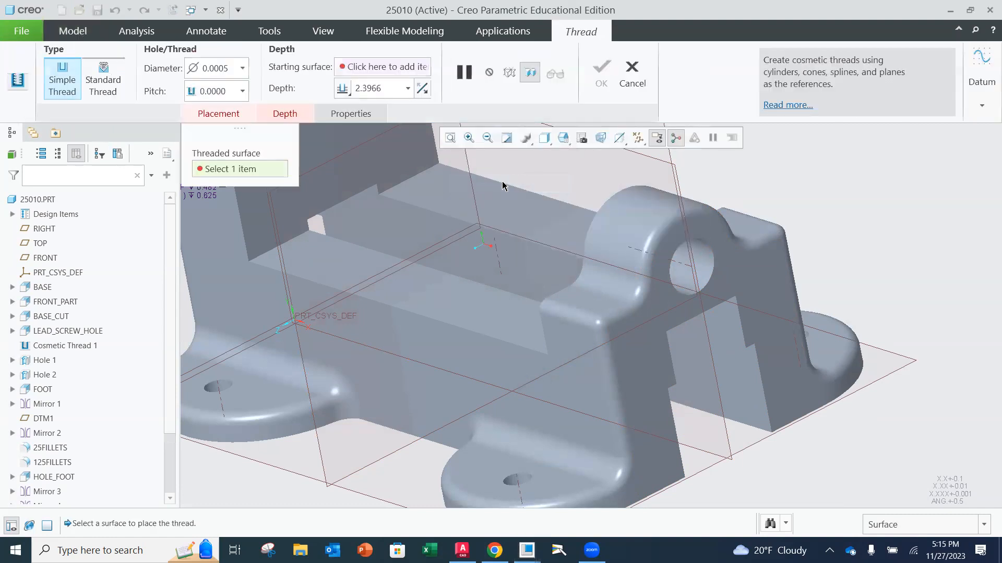
left_click(101, 85)
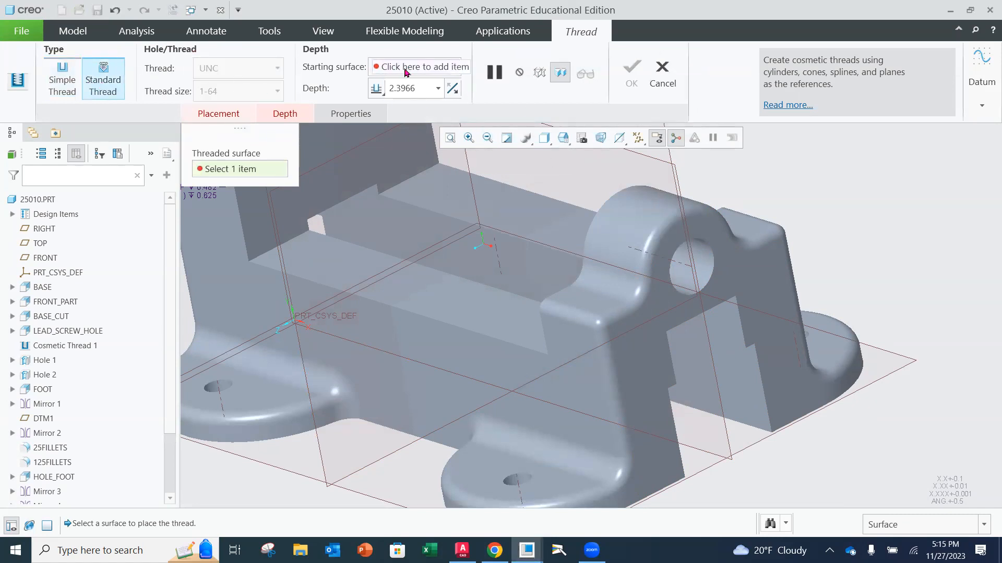
left_click(708, 265)
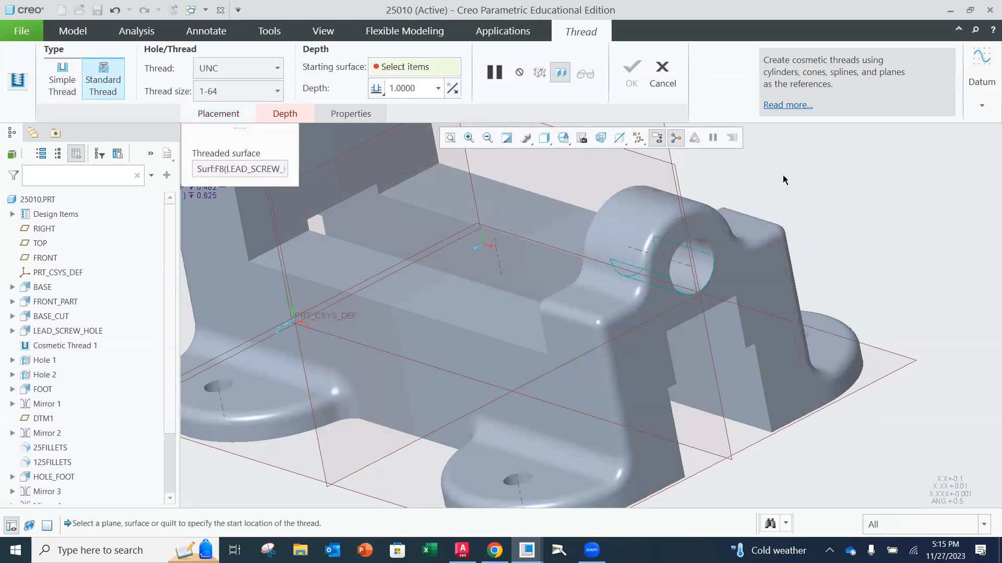
Set the cosmetic thread to the UNC series with a 5/8-11 thread size.
left_click(277, 71)
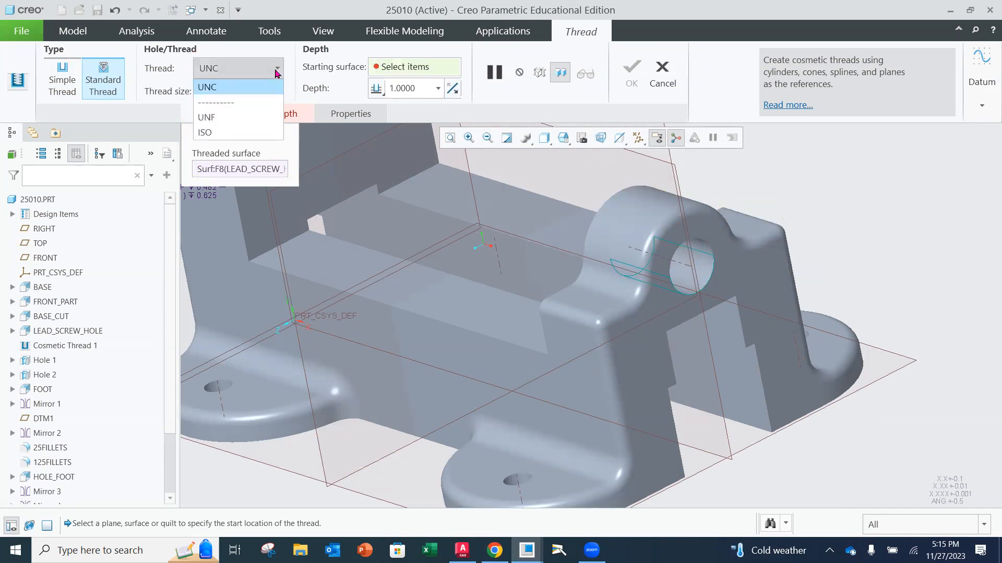
left_click(241, 86)
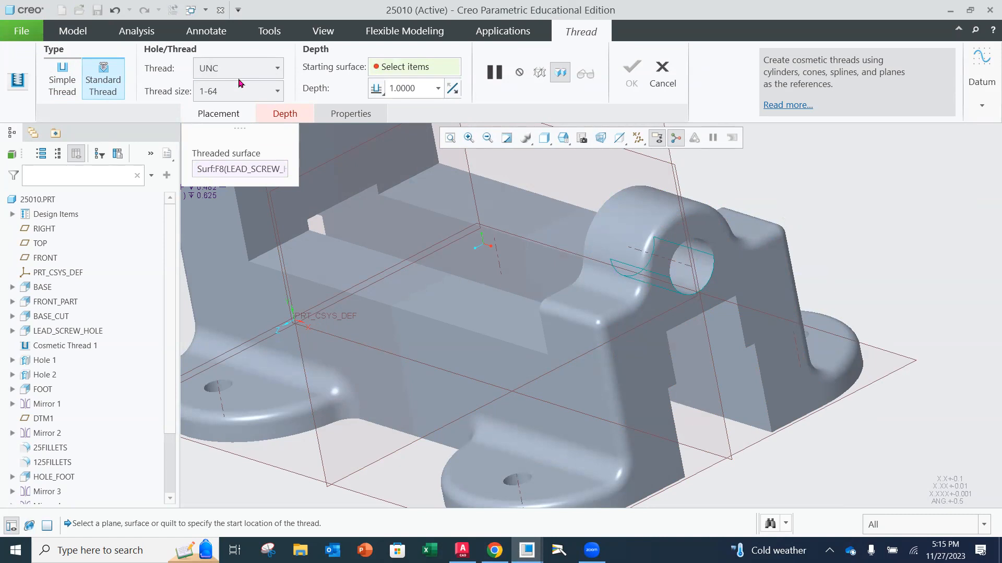
left_click(278, 92)
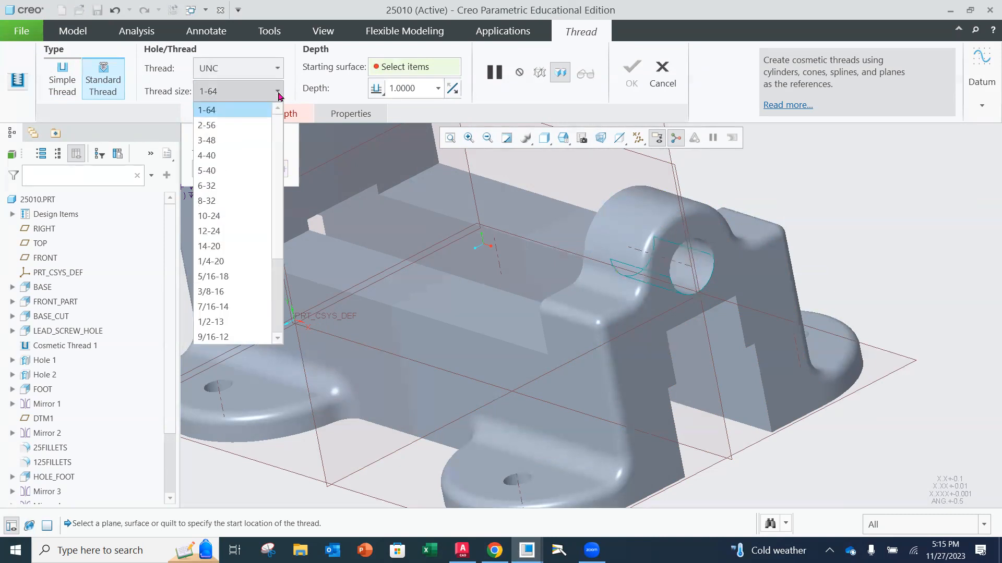
scroll(241, 285, "down", 2)
left_click(240, 262)
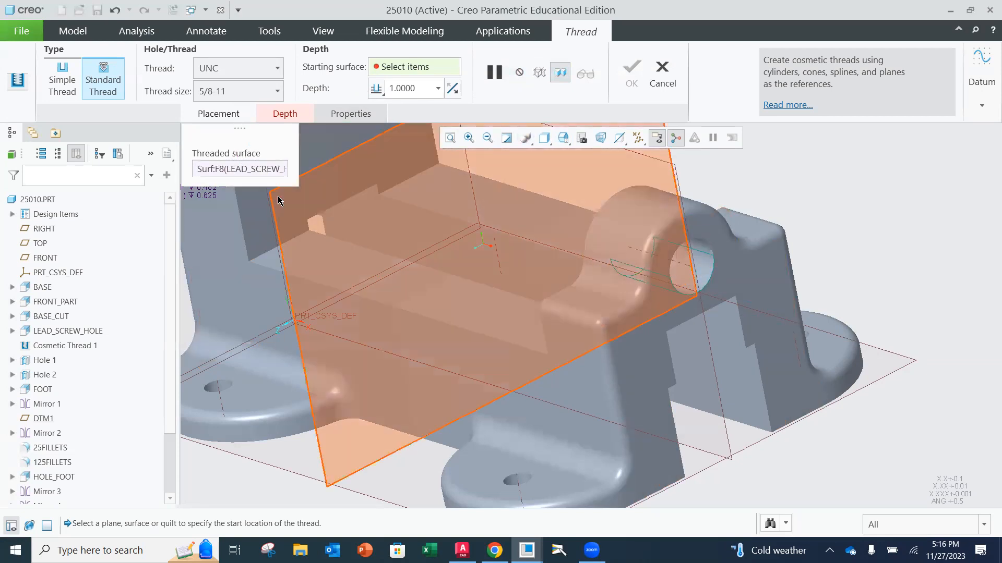
Start the thread at the outer end face around the lead screw hole, end it To Reference at the opposite inner face, and complete it.
left_click(285, 113)
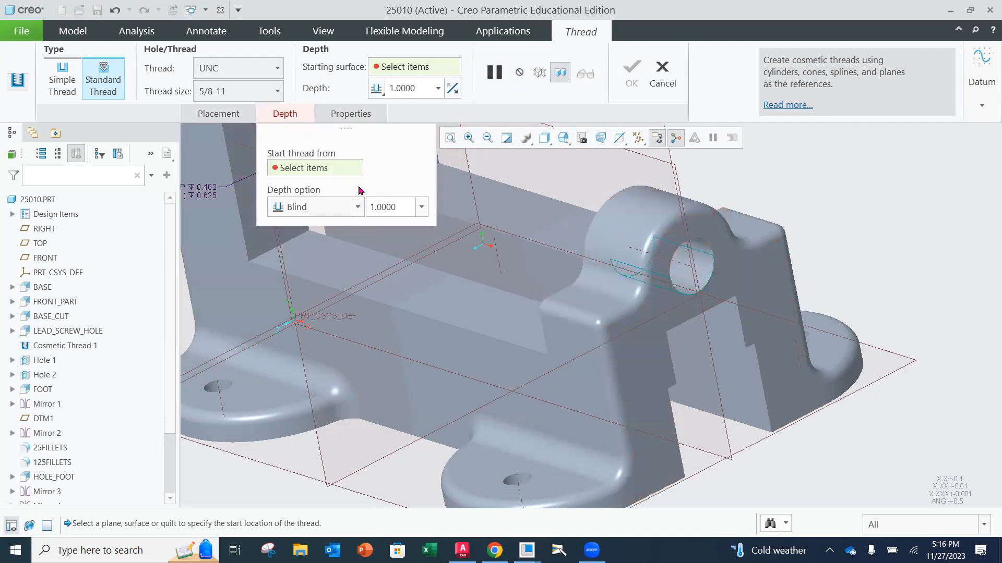
left_click(700, 229)
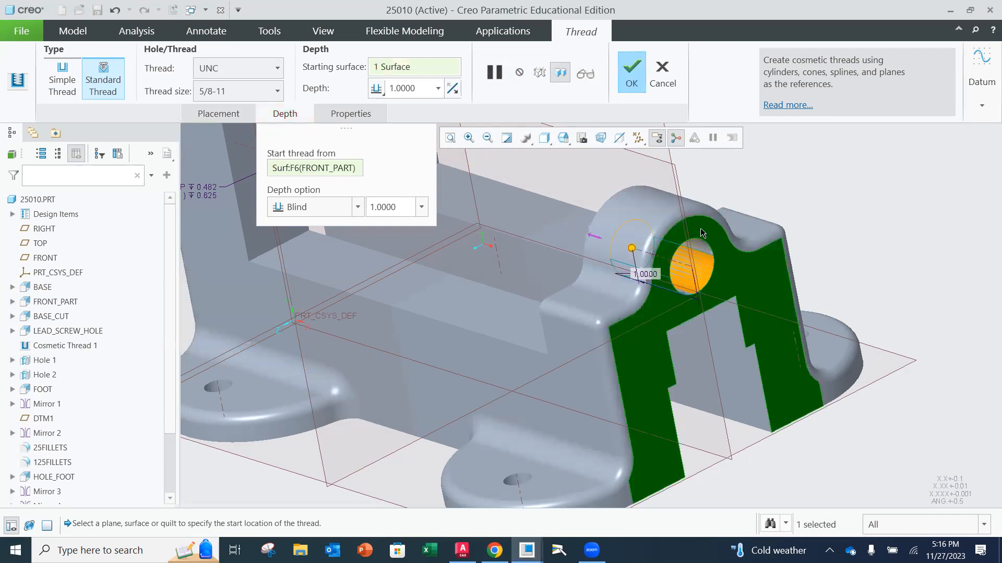
middle_click_drag(683, 258, 732, 250)
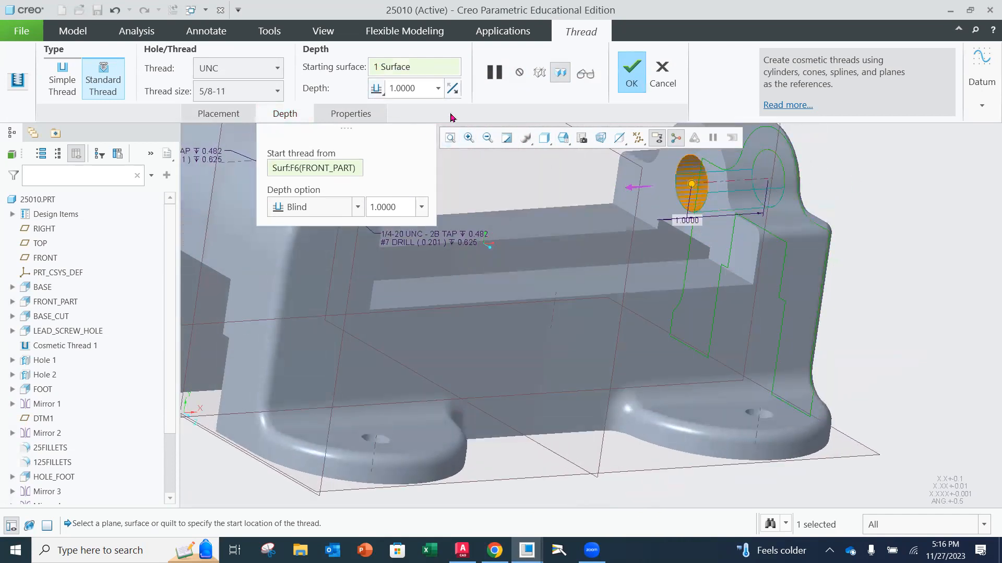
left_click(382, 92)
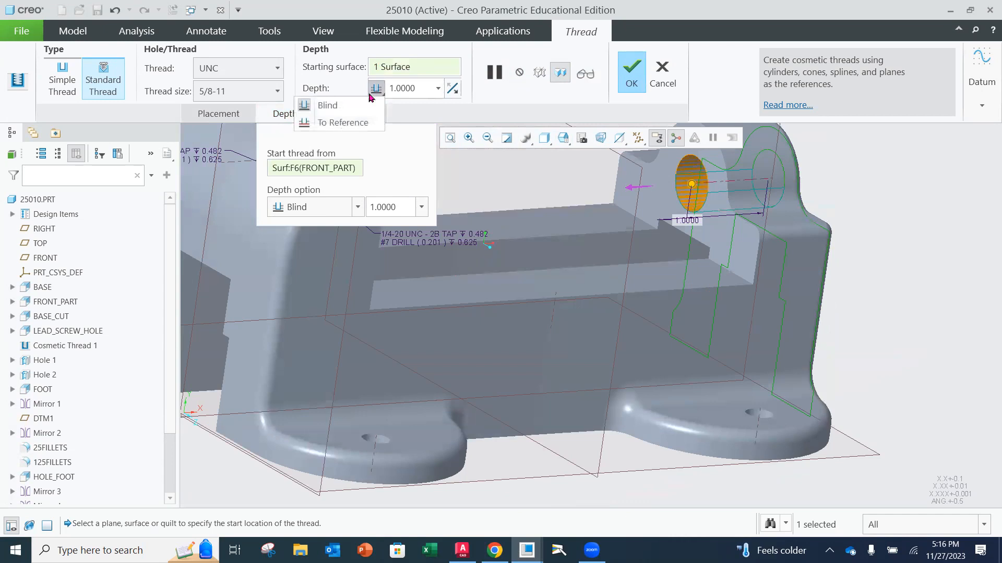
left_click(351, 124)
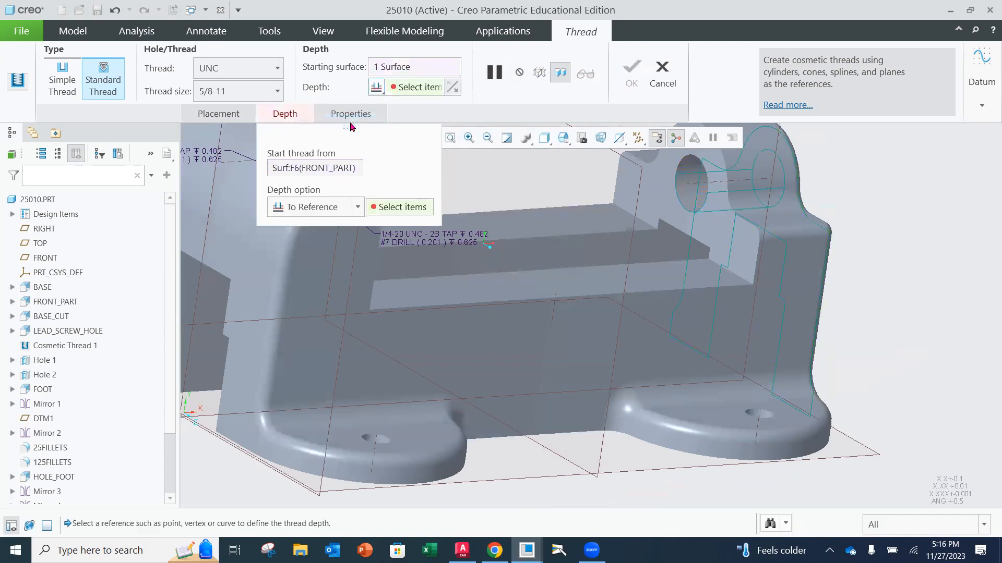
left_click(702, 221)
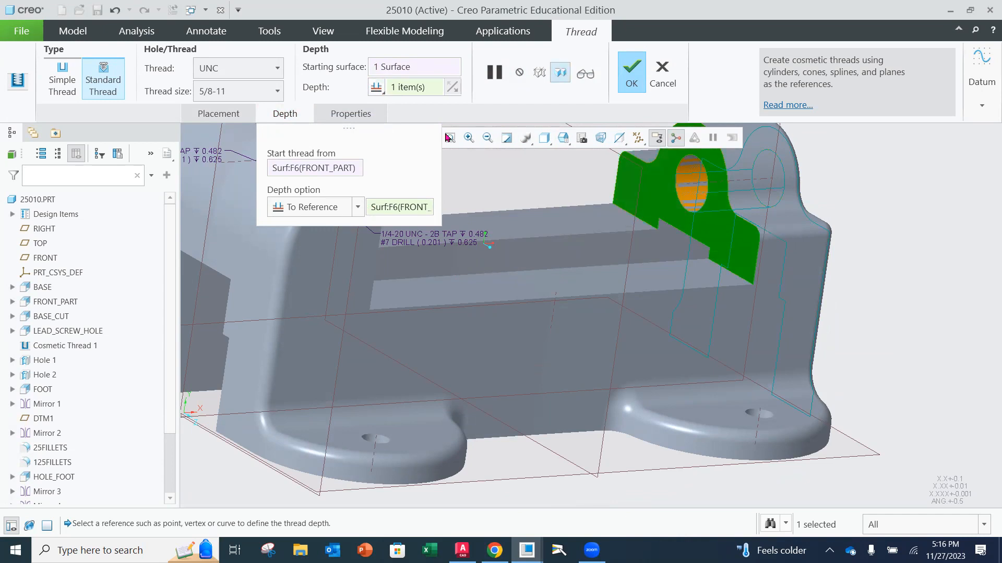
left_click(633, 79)
Save the 25010 part with the new cosmetic thread in its lead screw hole.
middle_click_drag(553, 198, 672, 206)
scroll(783, 187, "down", 3)
mouse_move(800, 187)
middle_mouse_down()
mouse_move(820, 188)
mouse_move(767, 167)
mouse_move(776, 185)
middle_mouse_up()
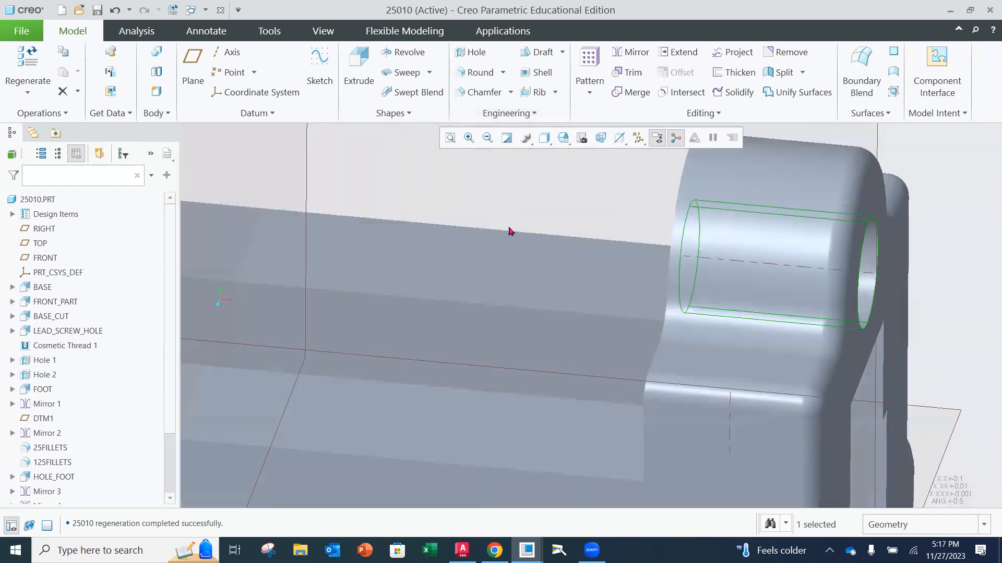
scroll(510, 230, "up", 3)
middle_click_drag(487, 208, 490, 200)
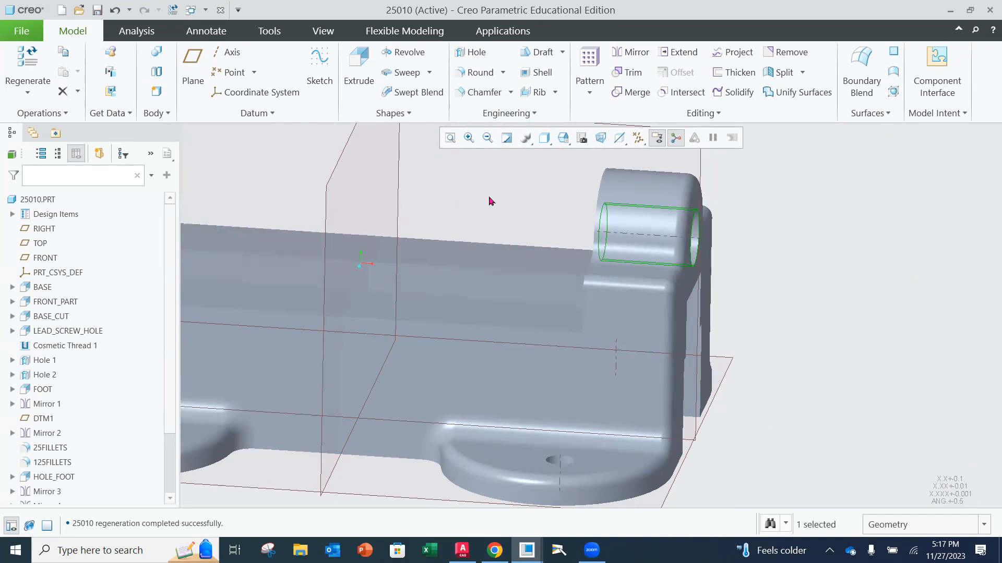
mouse_move(391, 213)
middle_mouse_down()
mouse_move(418, 219)
mouse_move(403, 200)
mouse_move(345, 248)
middle_mouse_up()
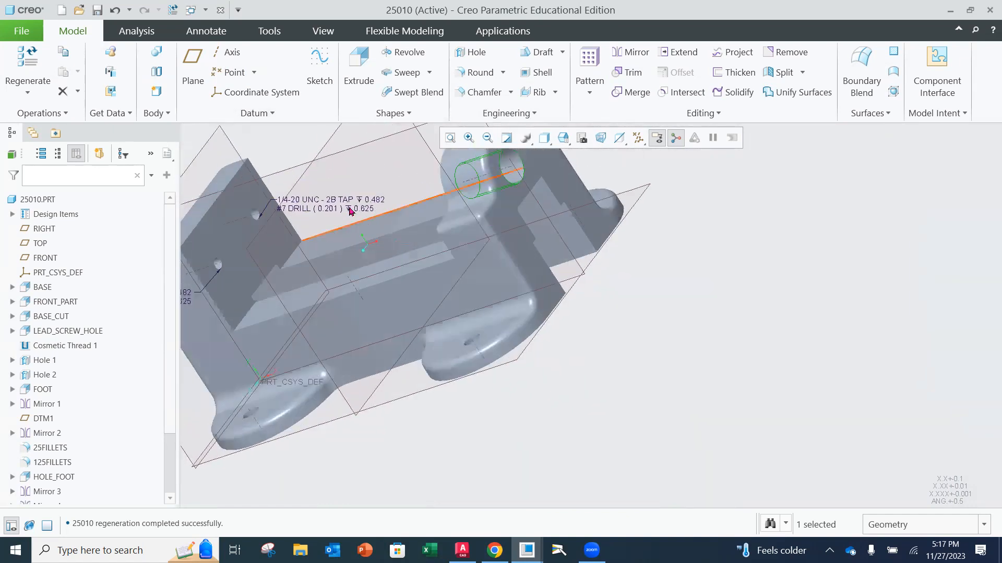
left_click(36, 32)
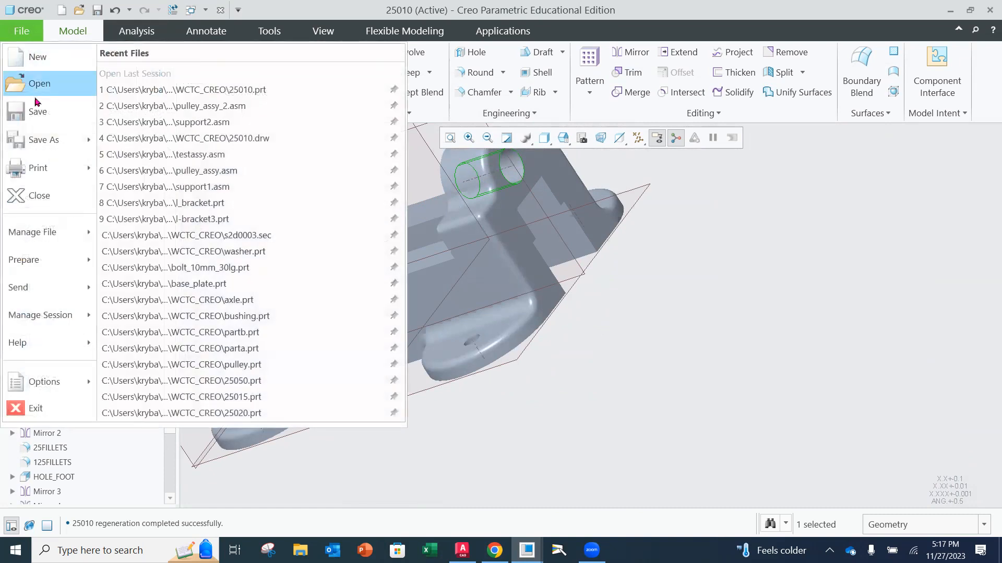
left_click(38, 111)
left_click(51, 109)
Create a new drawing file named 25010_2 for the vise base part.
scroll(396, 257, "up", 3)
mouse_move(398, 259)
middle_mouse_down()
mouse_move(380, 241)
mouse_move(411, 263)
middle_mouse_up()
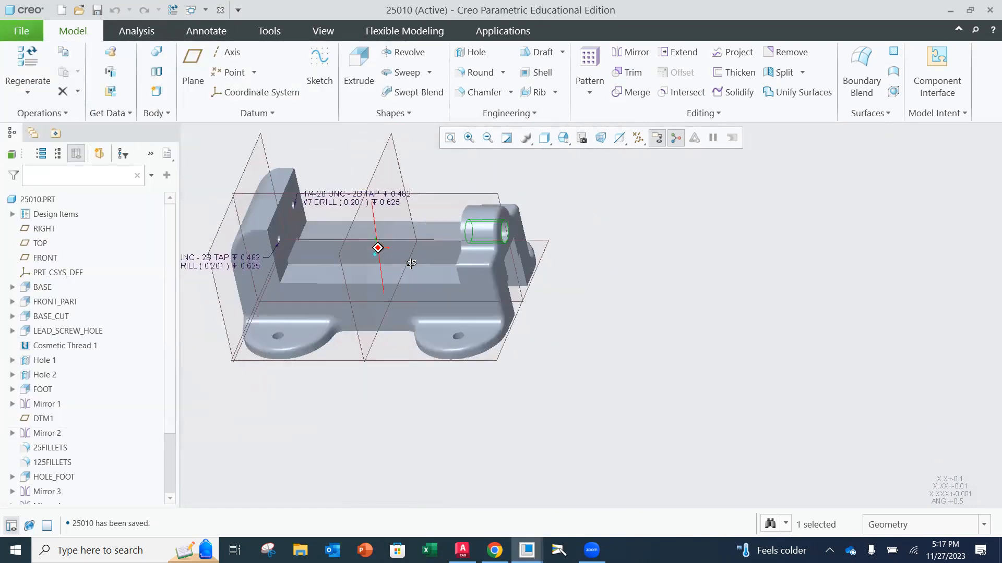
left_click(21, 30)
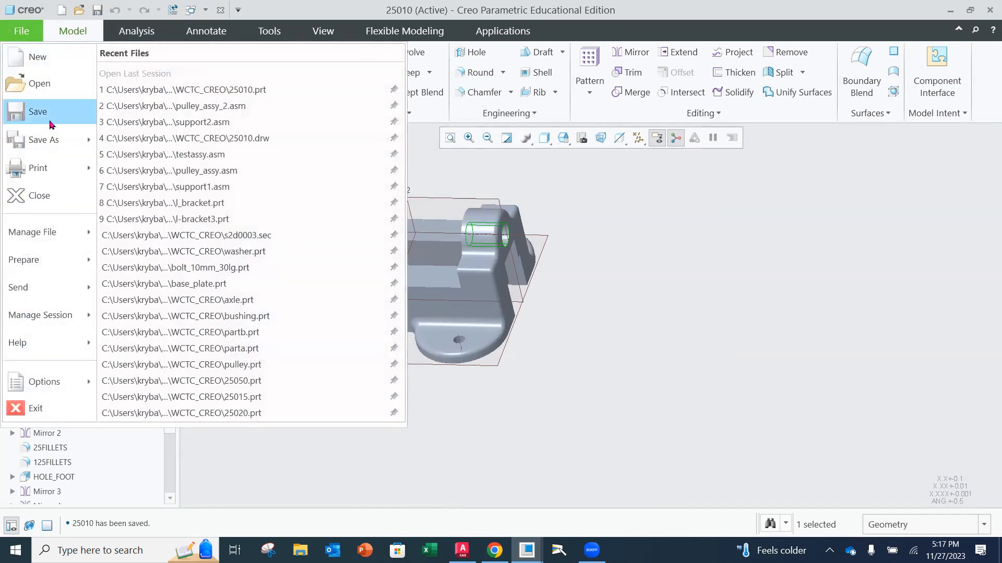
left_click(35, 58)
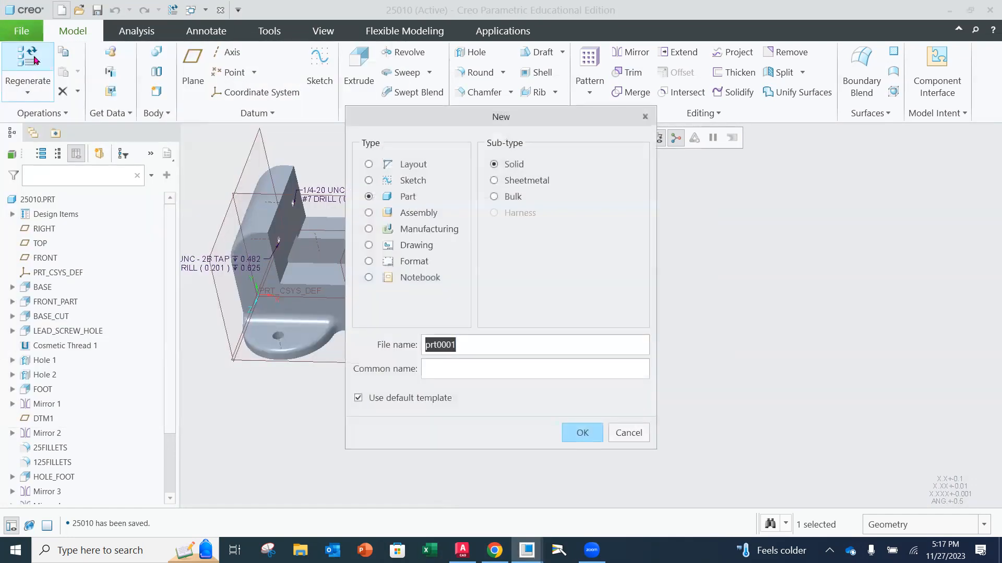
left_click(369, 245)
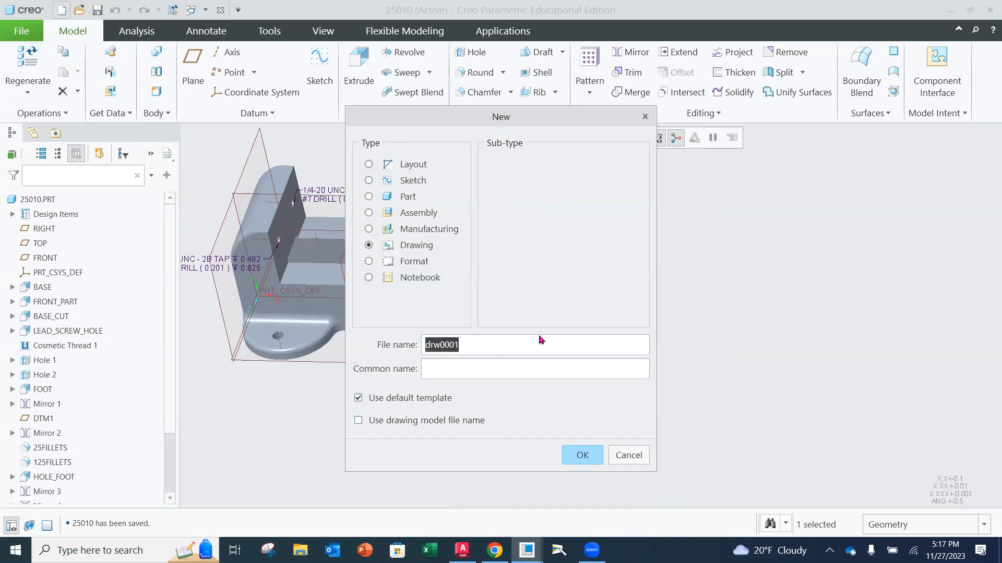
type("25010")
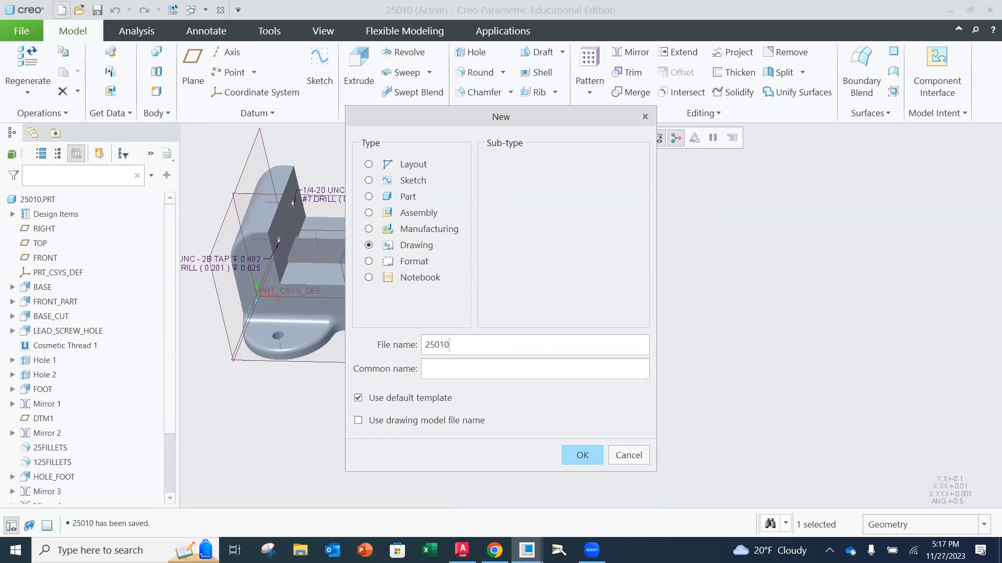
type("_2")
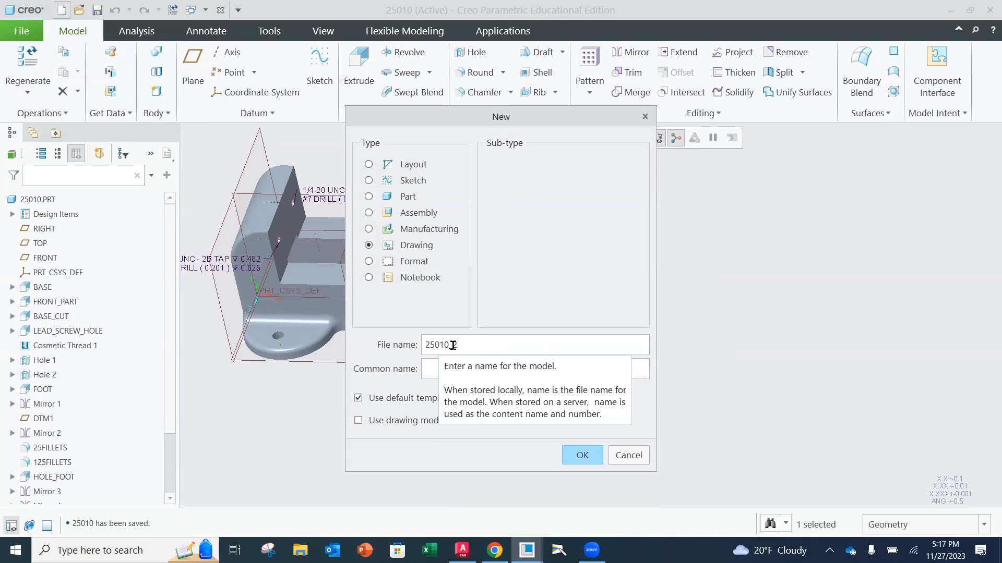
left_click(597, 457)
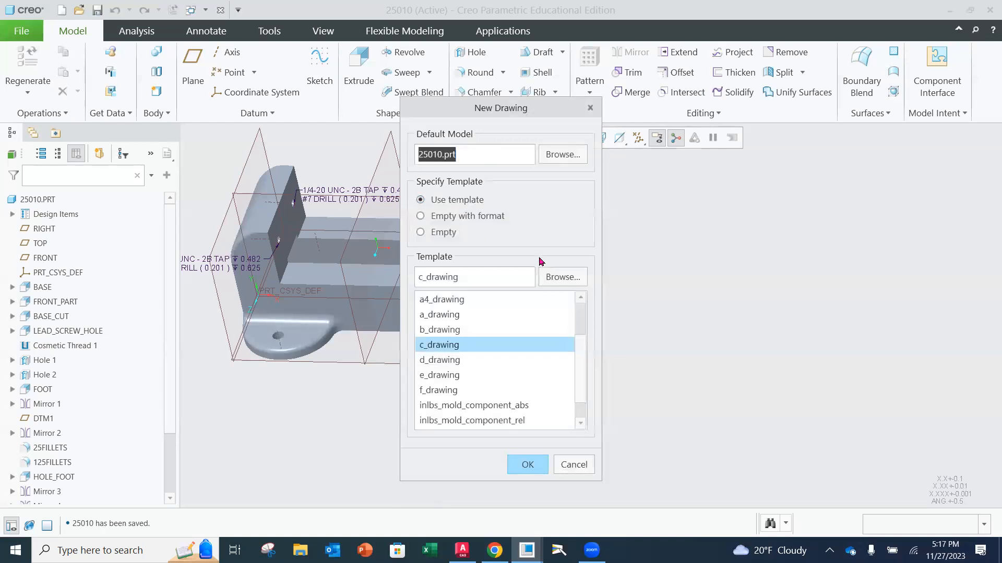
Choose wctc_b-size_template_3-view.drw from the WCTC_CREO folder as the new drawing's template.
left_click(566, 277)
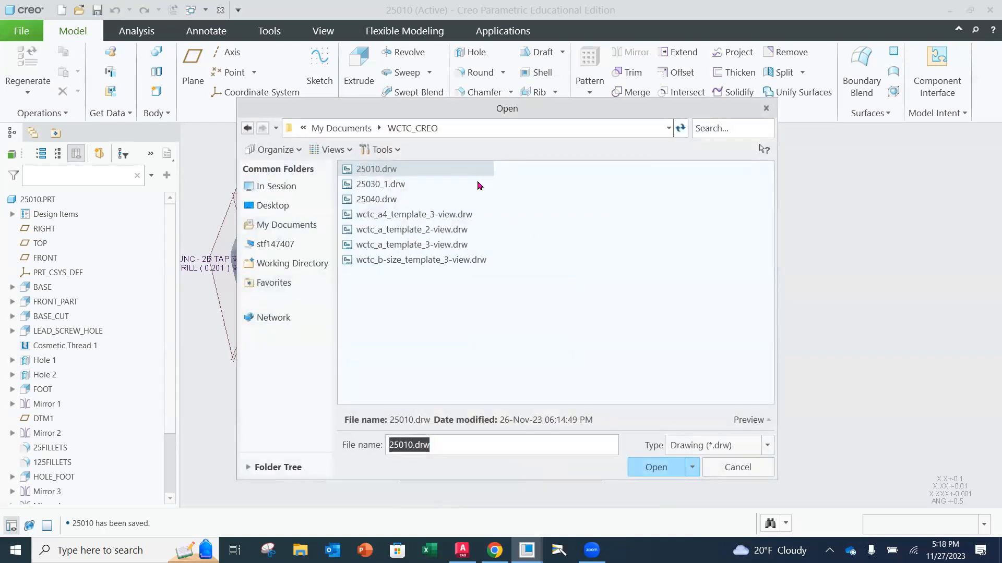
left_click(417, 261)
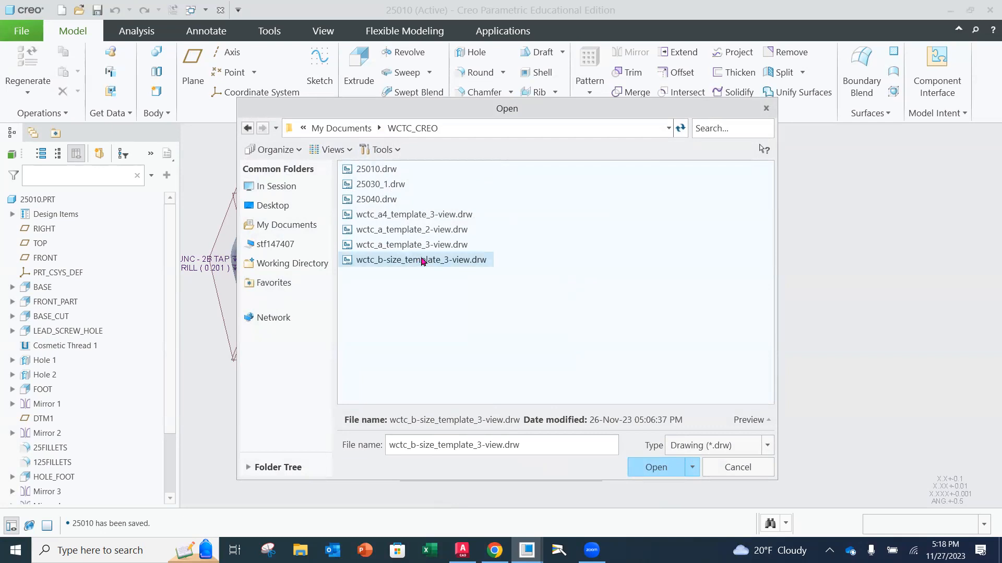
left_click(665, 469)
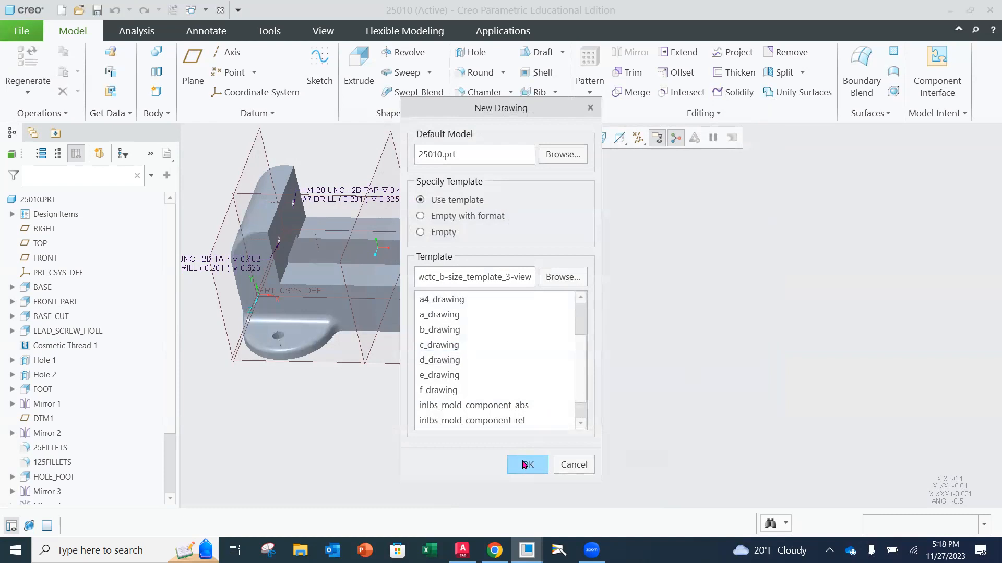
Create the drawing and fill its template parameters with material CAST IRON, the drafter's initials and part name BASE.
left_click(525, 465)
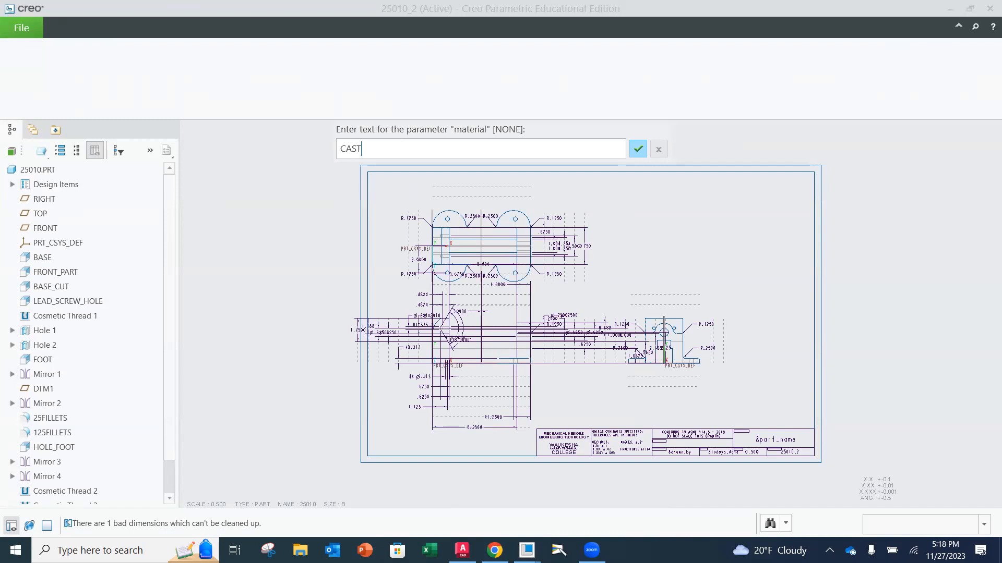
key("BackSpace")
key("BackSpace")
type("RON")
left_click(637, 149)
type("KRR")
left_click(727, 150)
type("BASE")
left_click(727, 149)
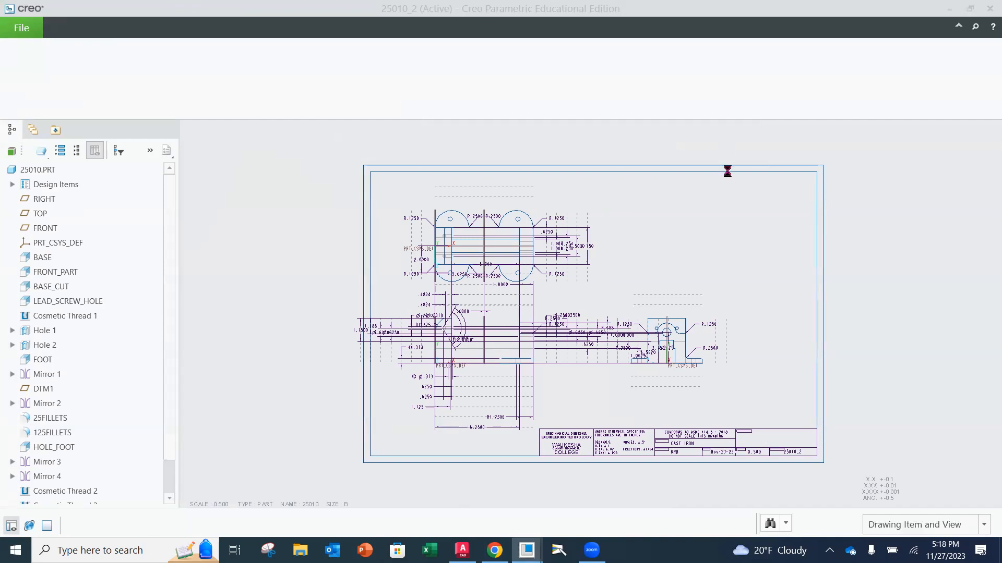
Examine the title block entries for material, drafter, date, scale, part name and part number.
scroll(728, 429, "up", 5)
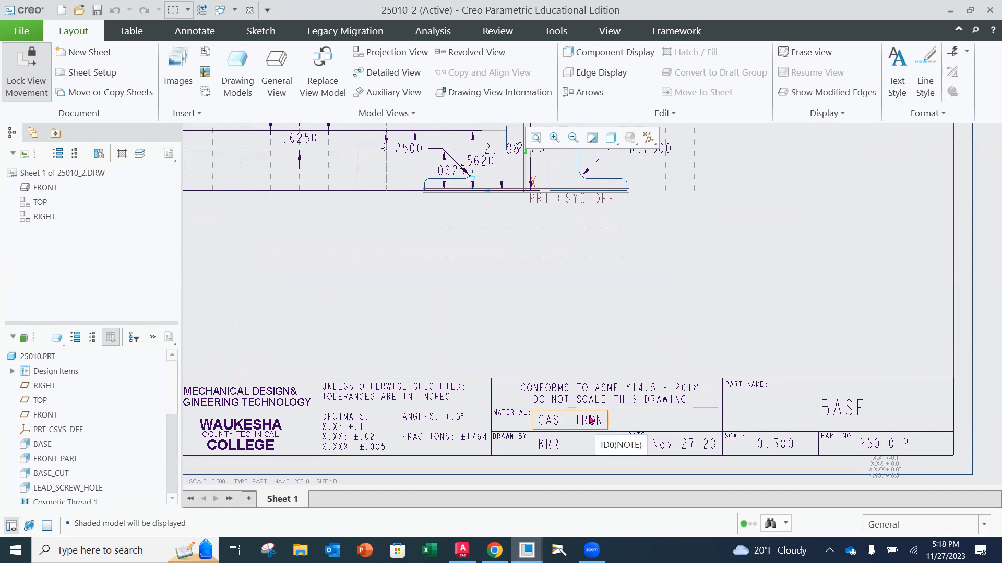
double_click(591, 420)
left_click_drag(587, 422, 539, 421)
left_click(577, 423)
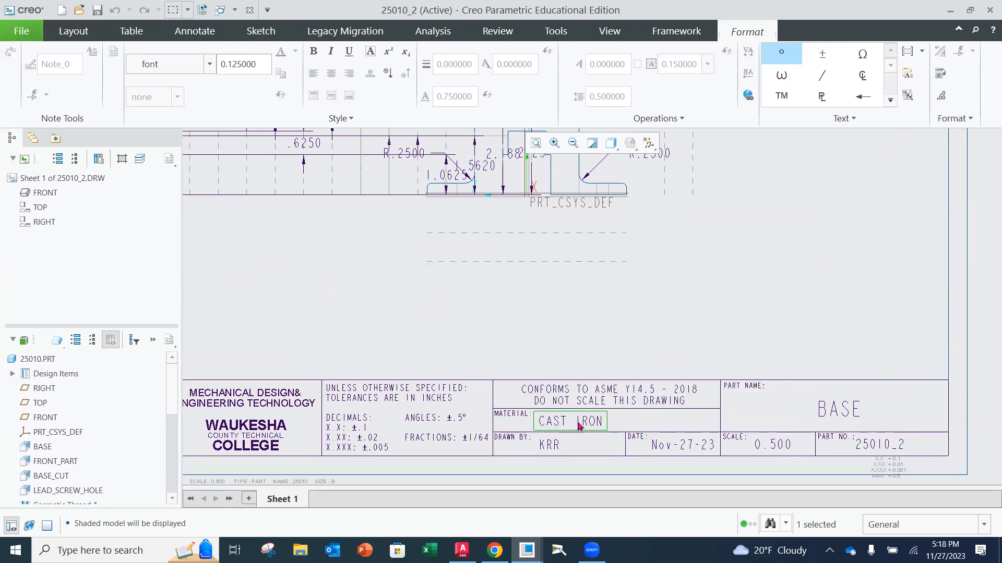
left_click(684, 300)
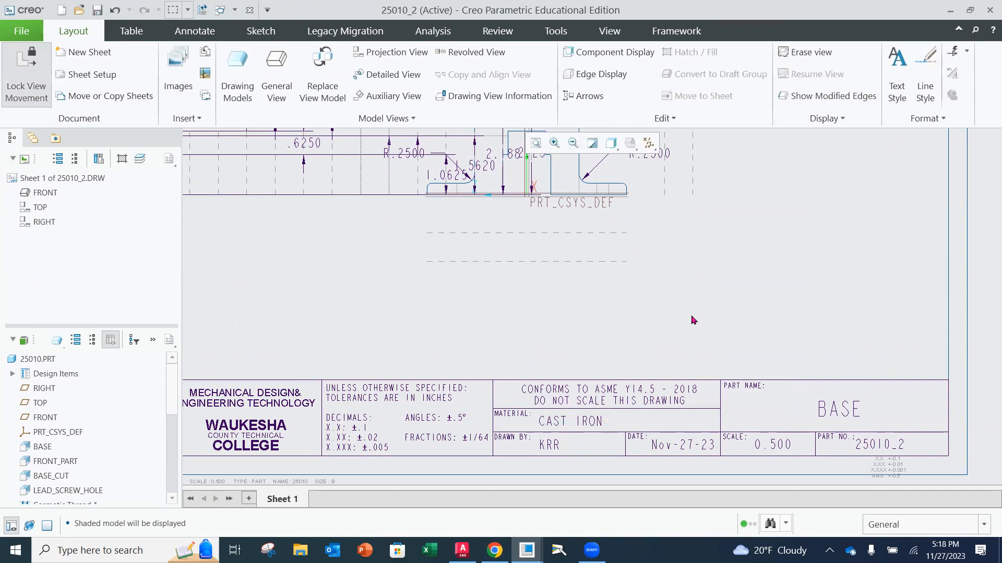
scroll(784, 378, "down", 1)
scroll(749, 371, "up", 3)
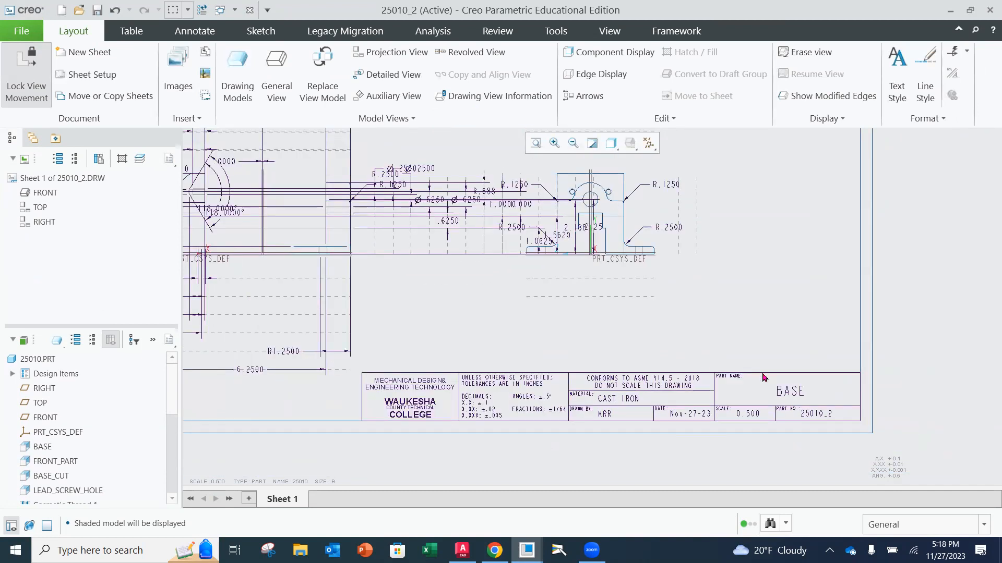
scroll(856, 409, "down", 5)
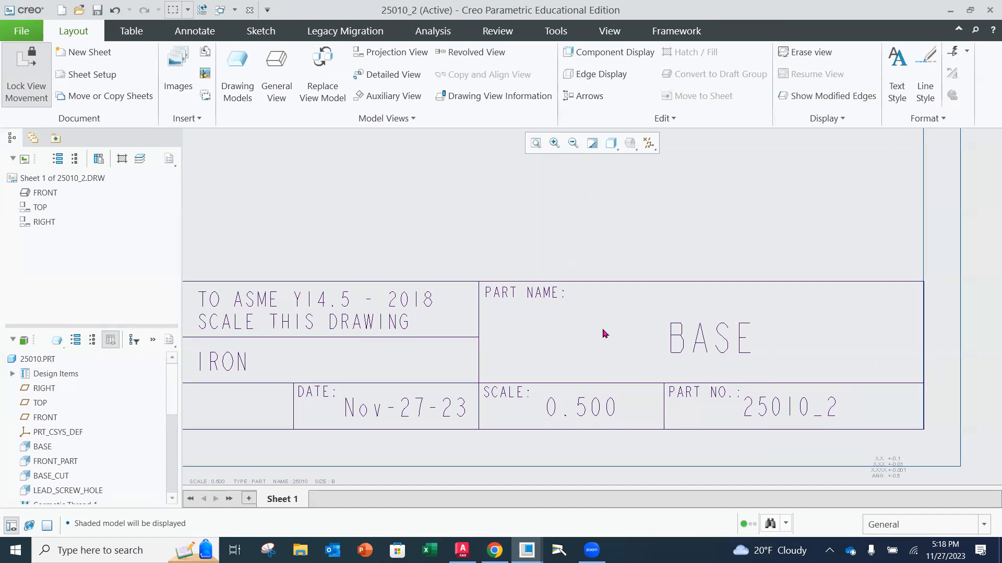
scroll(604, 334, "down", 3)
mouse_move(473, 259)
middle_mouse_down("ctrl")
mouse_move(679, 375)
mouse_move(682, 407)
middle_mouse_up("ctrl")
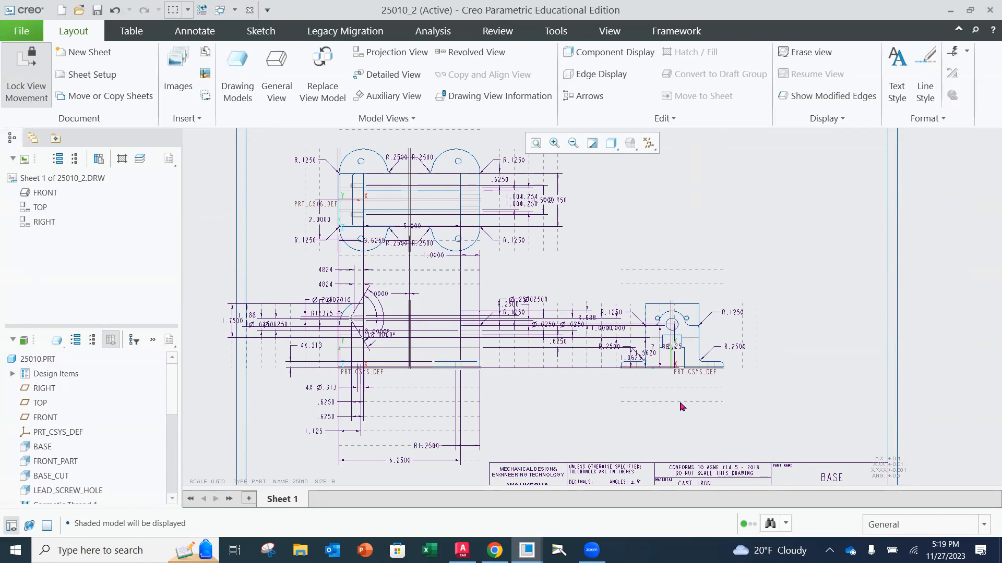
Delete the crowded group of dimensions between the front and right views.
scroll(644, 371, "up", 1)
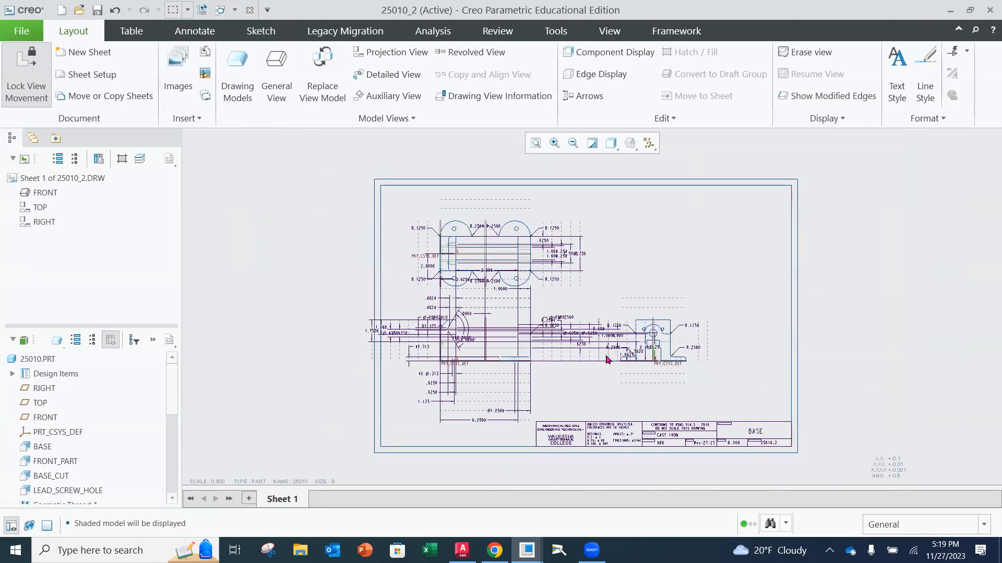
scroll(553, 368, "down", 3)
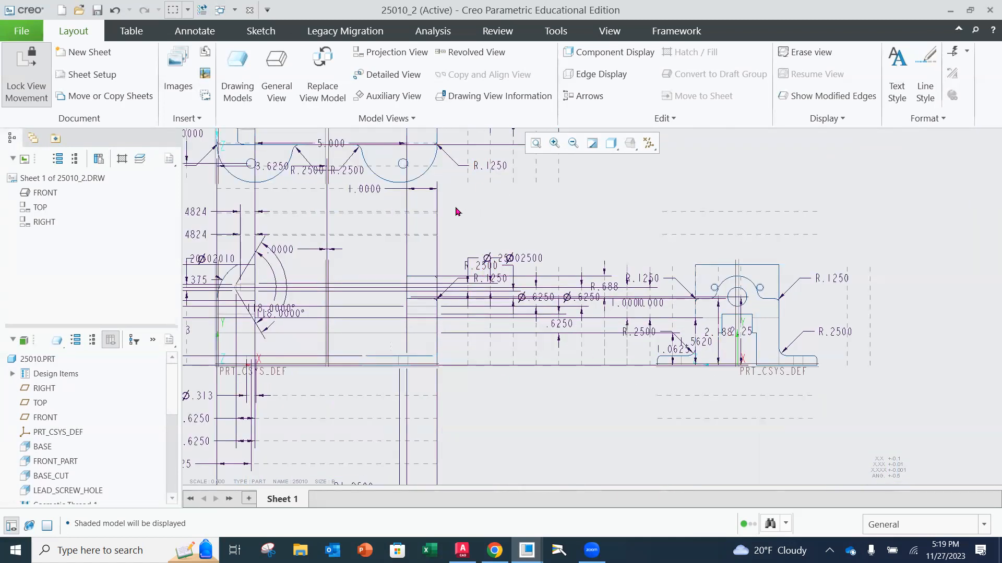
mouse_move(461, 214)
left_mouse_down()
mouse_move(499, 268)
mouse_move(617, 367)
mouse_move(672, 429)
mouse_move(651, 436)
left_mouse_up()
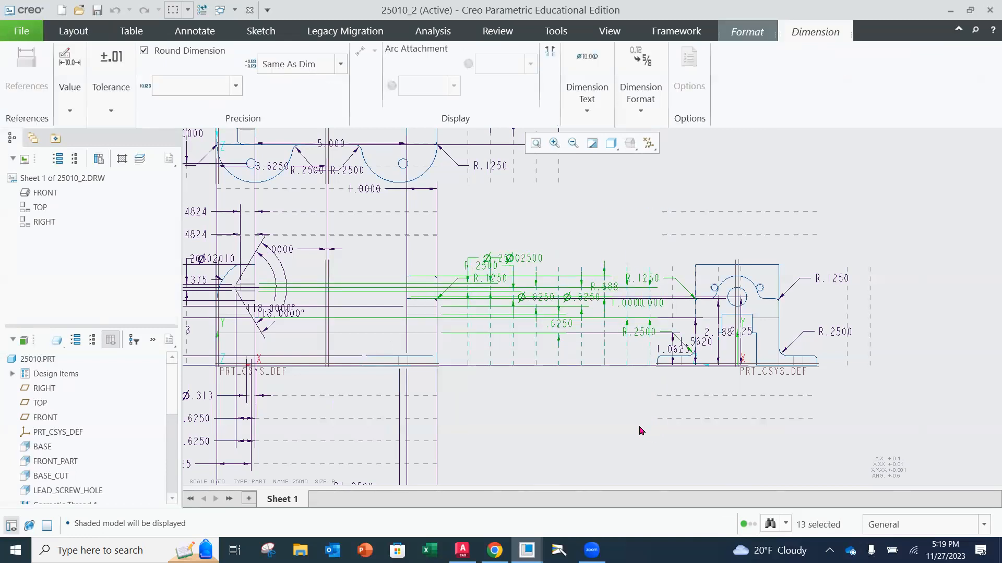
key("Delete")
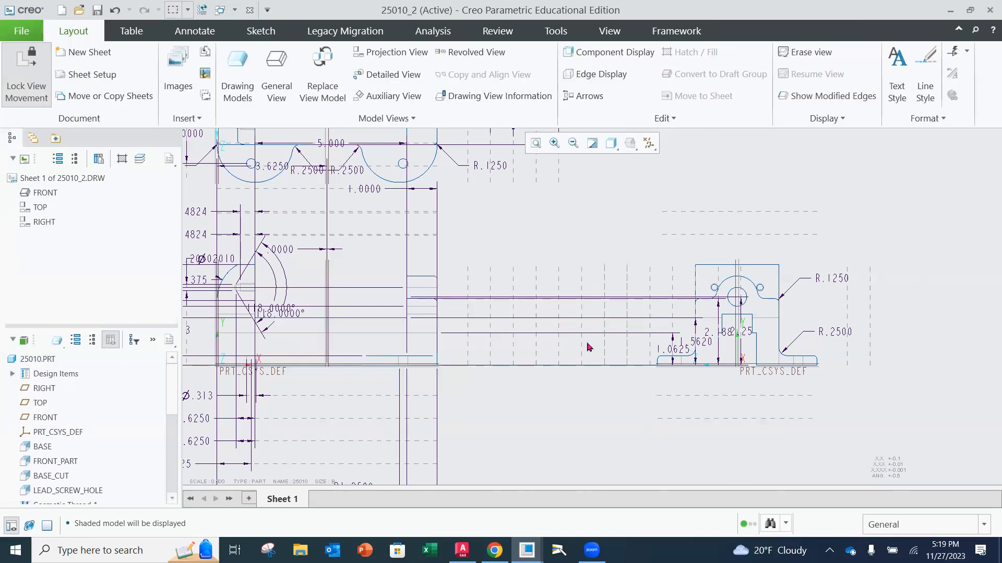
Delete the R.1250, 2.188, 2.25, 1.5620 and 1.0625 dimensions from the right view, keeping the R.2500 fillet radius.
scroll(589, 348, "up", 3)
scroll(570, 328, "down", 5)
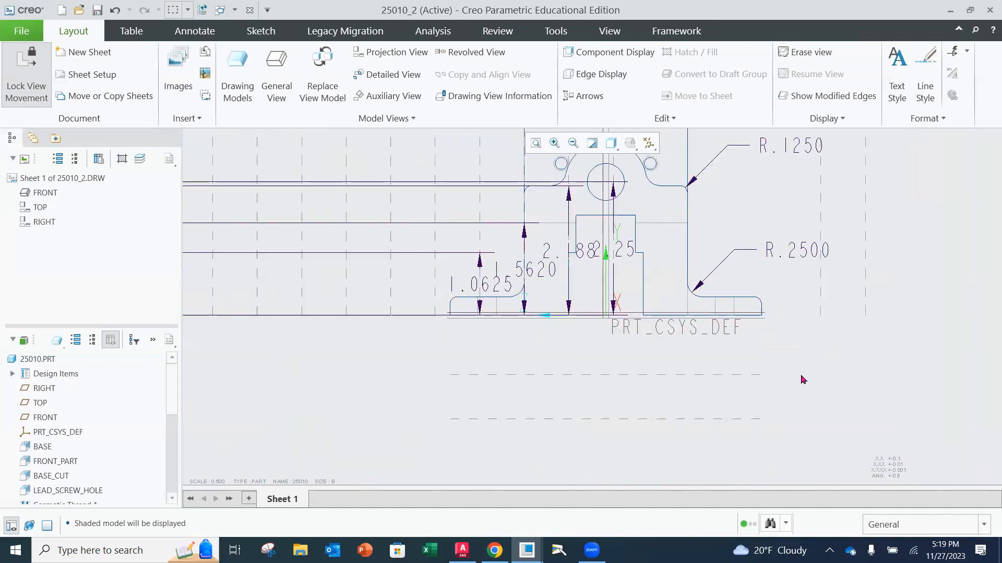
left_click(761, 147)
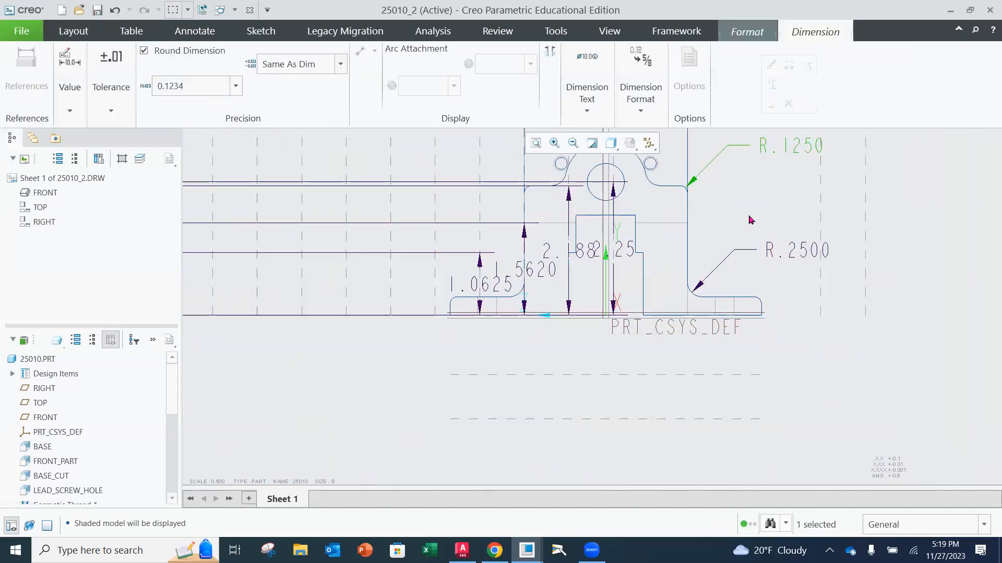
key("Delete")
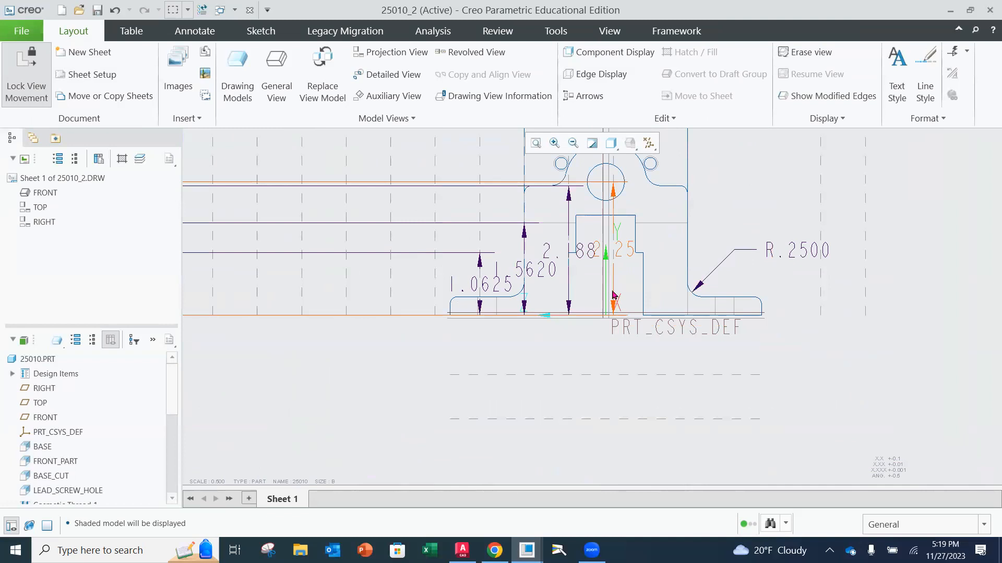
left_click(587, 255)
key("Delete")
left_click(621, 251)
key("Delete")
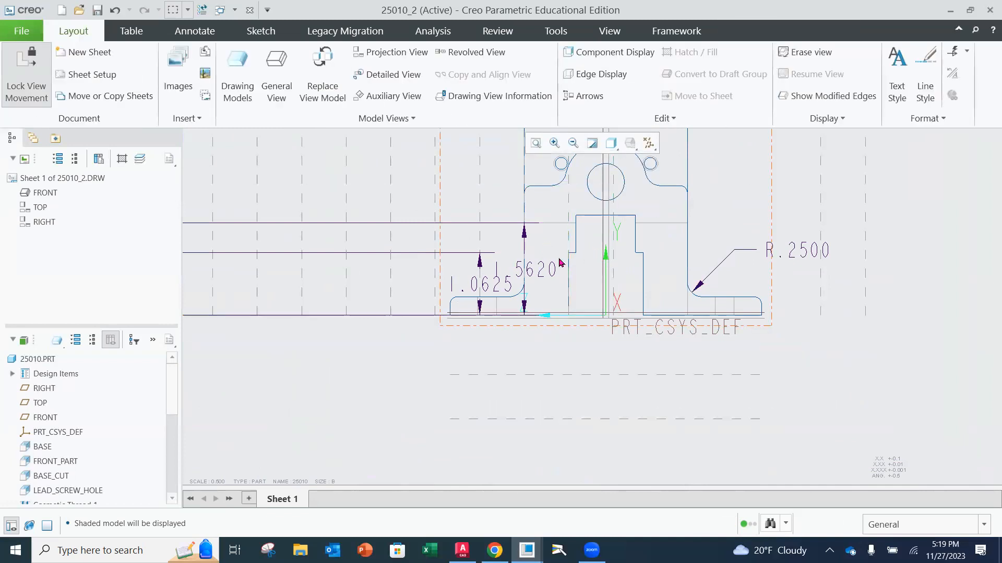
left_click(542, 269)
key("Delete")
left_click(502, 285)
key("Delete")
Delete the groups of dimensions to the left of and below the front view.
scroll(462, 280, "down", 3)
mouse_move(464, 275)
left_mouse_down()
mouse_move(735, 306)
mouse_move(464, 275)
left_mouse_up()
left_click_drag(199, 190, 359, 385)
key("Delete")
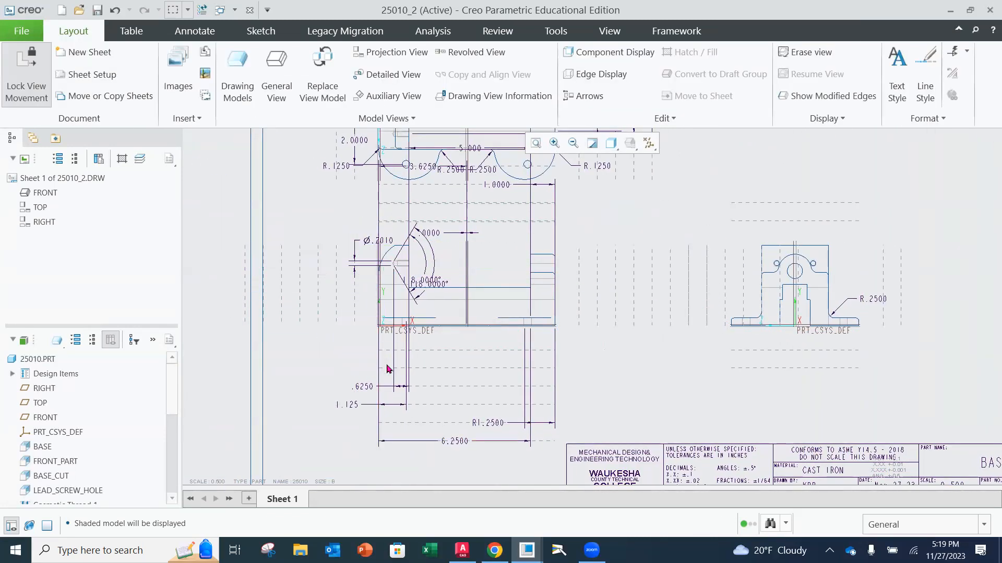
left_click_drag(328, 335, 567, 482)
key("Delete")
Delete the leftover drill angle and offset dimensions inside and above the front view.
scroll(463, 373, "down", 2)
scroll(455, 316, "up", 3)
middle_click_drag(456, 306, 451, 385)
left_click(434, 342)
key("Delete")
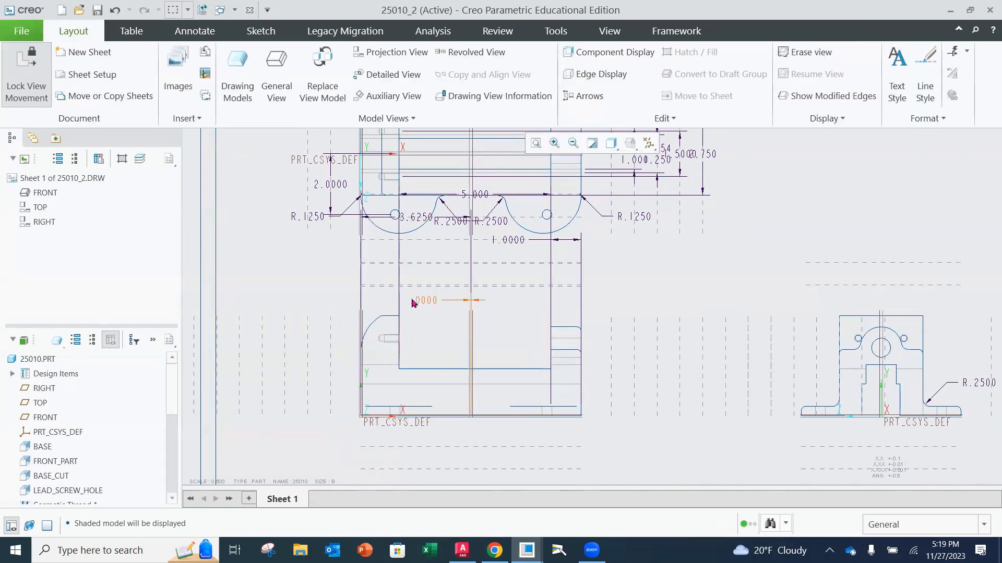
middle_click_drag(443, 265, 416, 369)
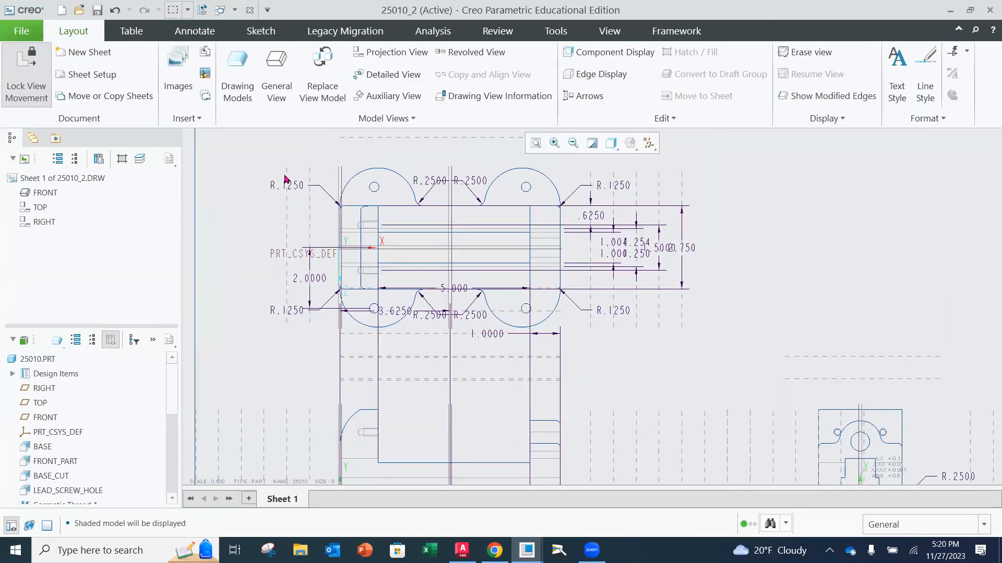
left_click(440, 179)
key("Delete")
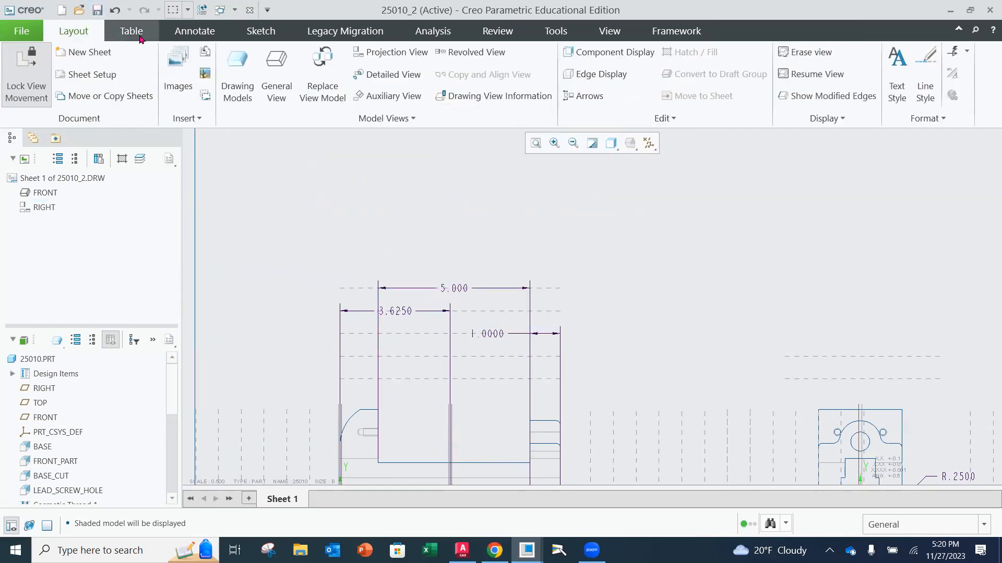
left_click(115, 10)
Delete the duplicate R.2500 radii and the R.1250, 2.0000 and 3.6250 dimensions on the left half of the top view.
left_click(419, 181)
key("Delete")
left_click(440, 316)
key("Delete")
left_click(459, 313)
key("Delete")
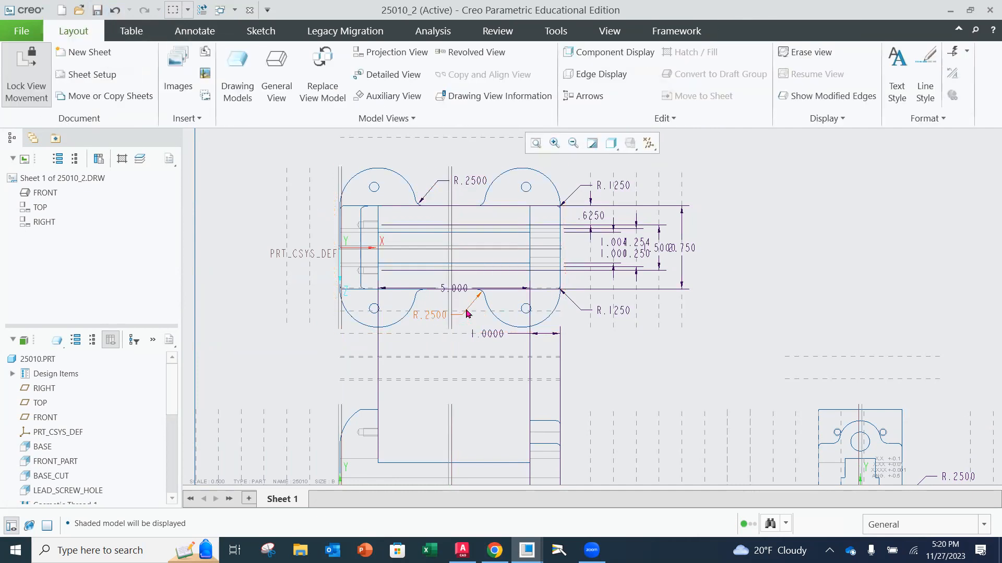
Delete the top view's 5.000 and 1.0000 length dimensions and the group of dimensions on its right side.
left_click(450, 287)
key("Delete")
left_click(493, 338)
key("Delete")
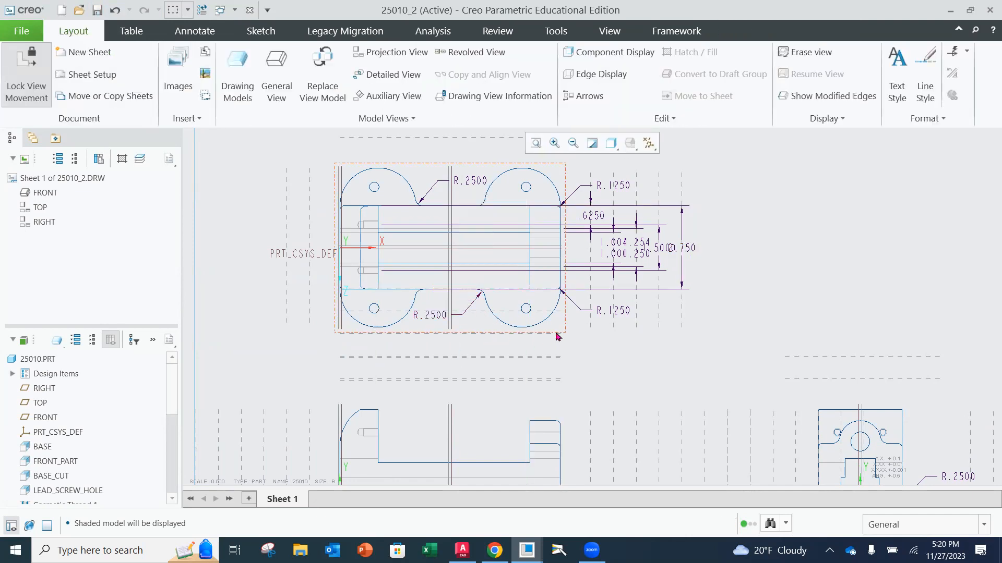
left_click_drag(577, 165, 702, 350)
key("Delete")
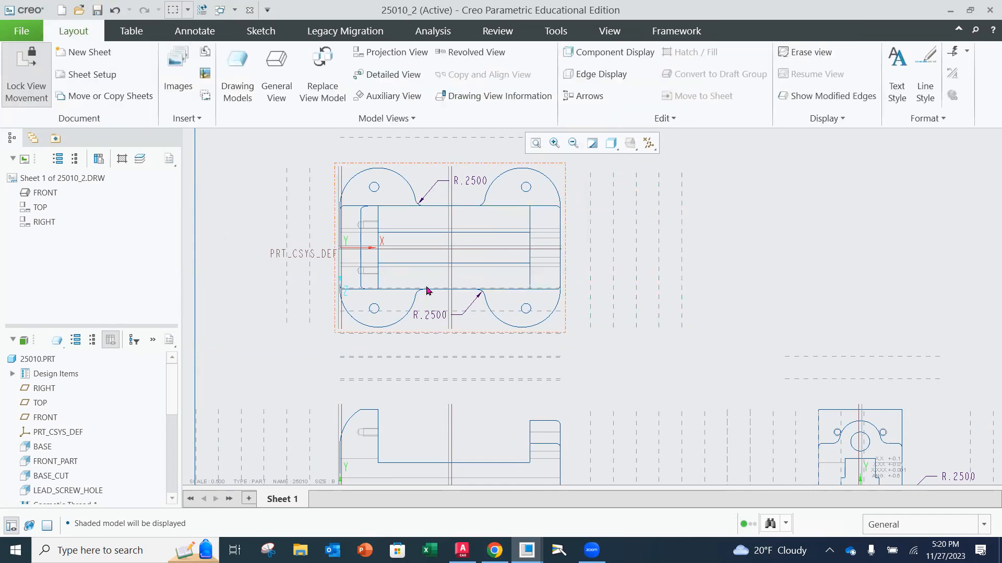
Turn off the display of all datum axes, points, coordinate systems and planes in the drawing.
scroll(428, 289, "down", 3)
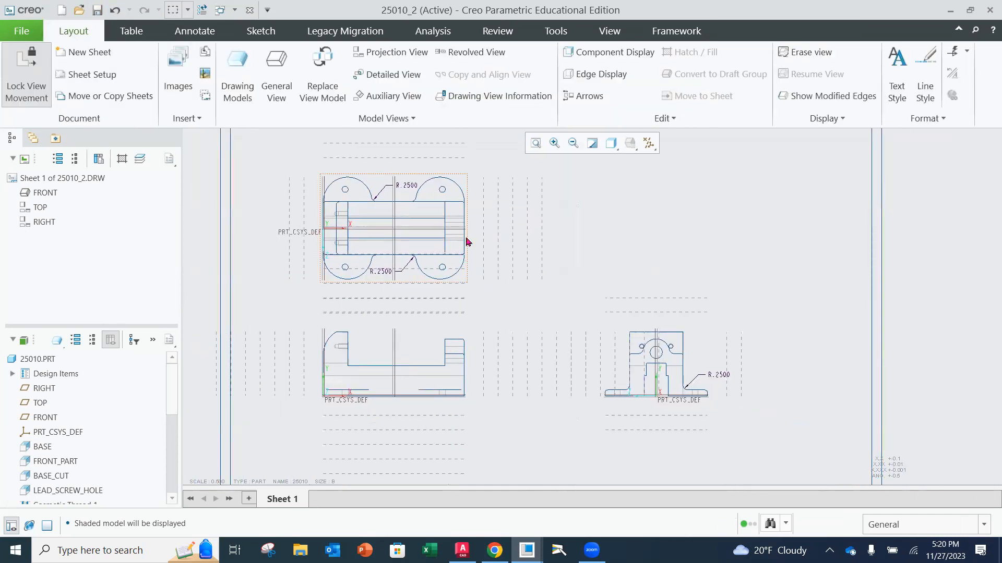
left_click(651, 146)
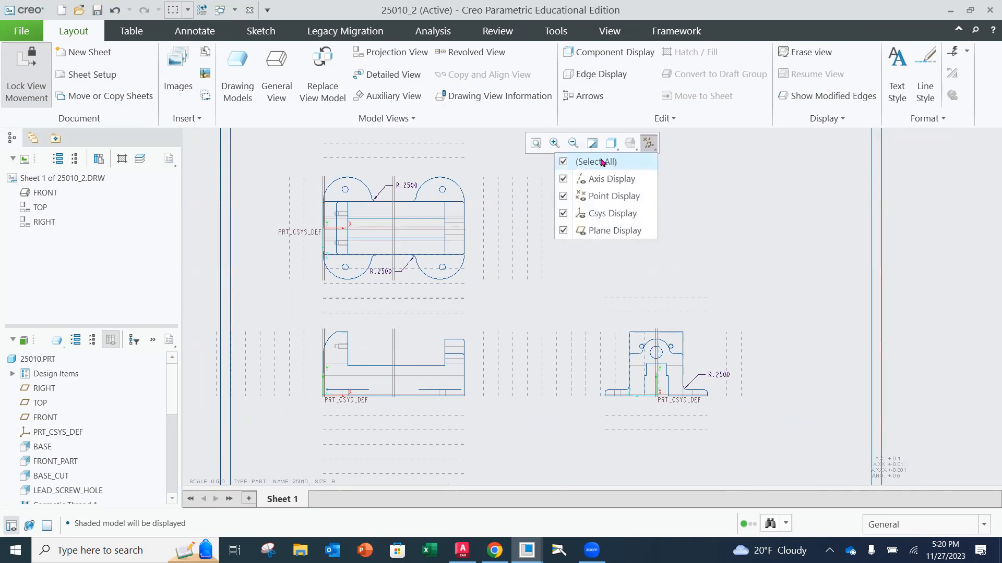
left_click(563, 163)
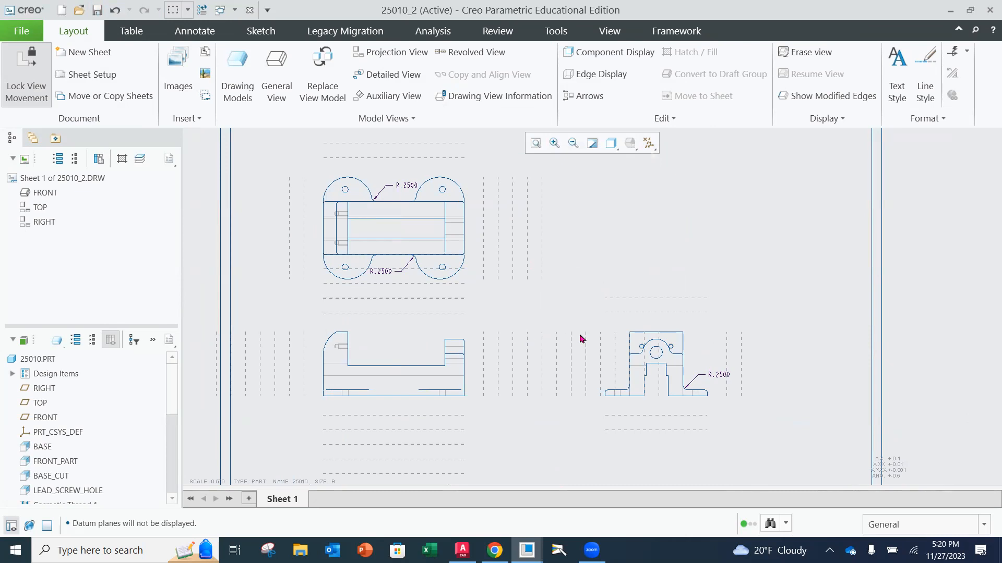
left_click(648, 145)
left_click(565, 163)
left_click(566, 163)
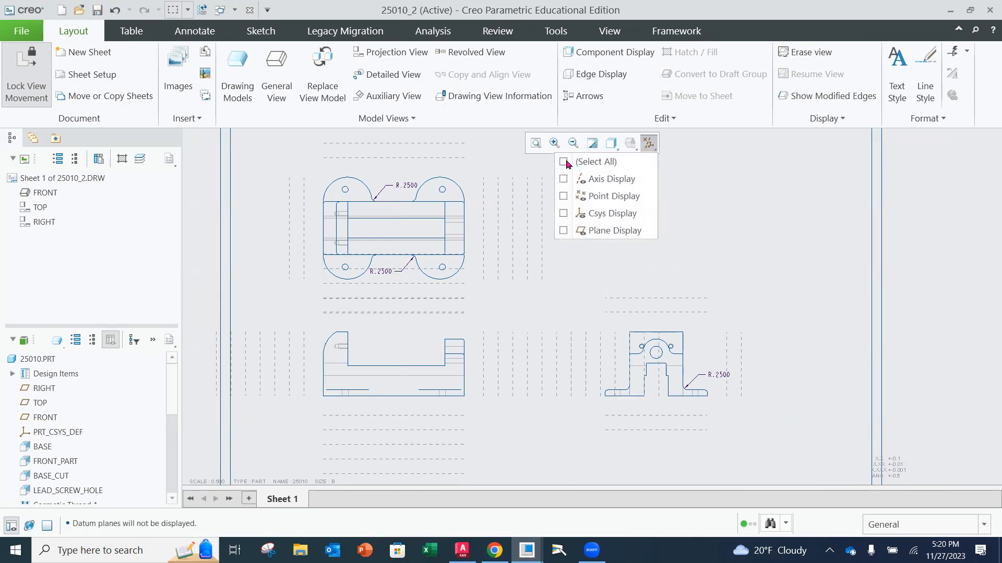
Examine the three views, their remaining radius dimensions and the dashed snap lines around them.
scroll(512, 321, "down", 1)
scroll(508, 316, "down", 3)
middle_click_drag(497, 302, 564, 318)
scroll(563, 318, "up", 1)
scroll(563, 320, "up", 2)
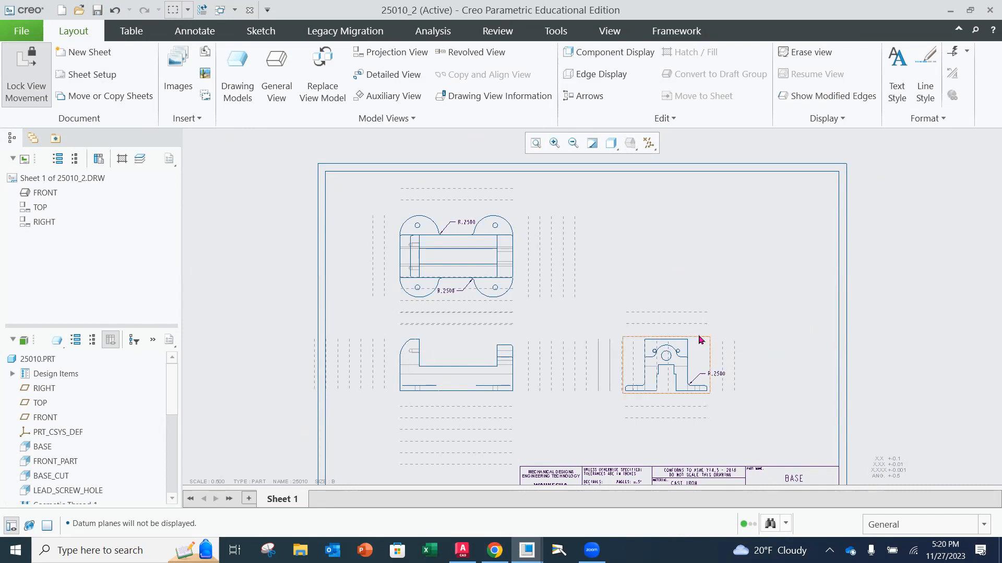
scroll(597, 360, "up", 3)
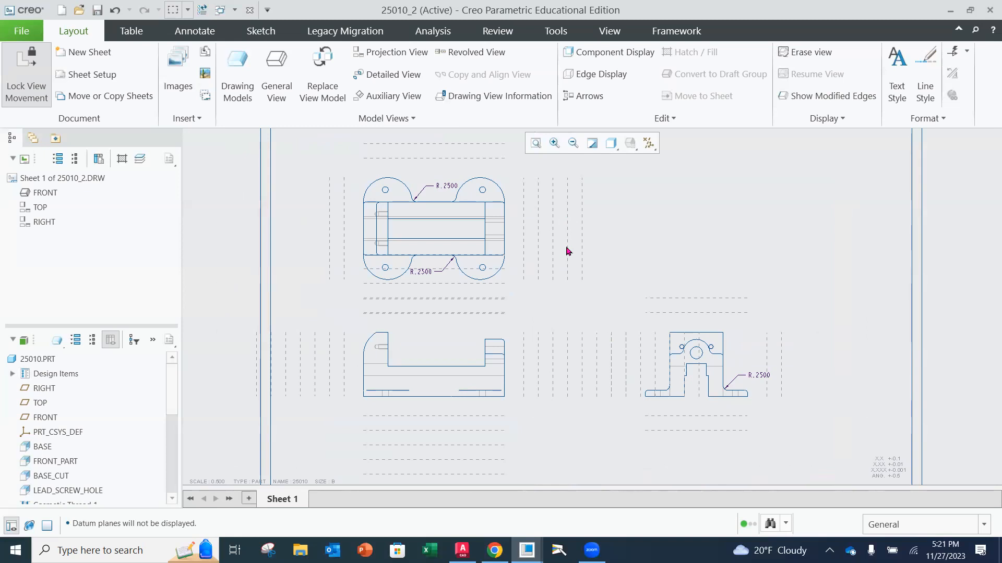
scroll(505, 324, "up", 2)
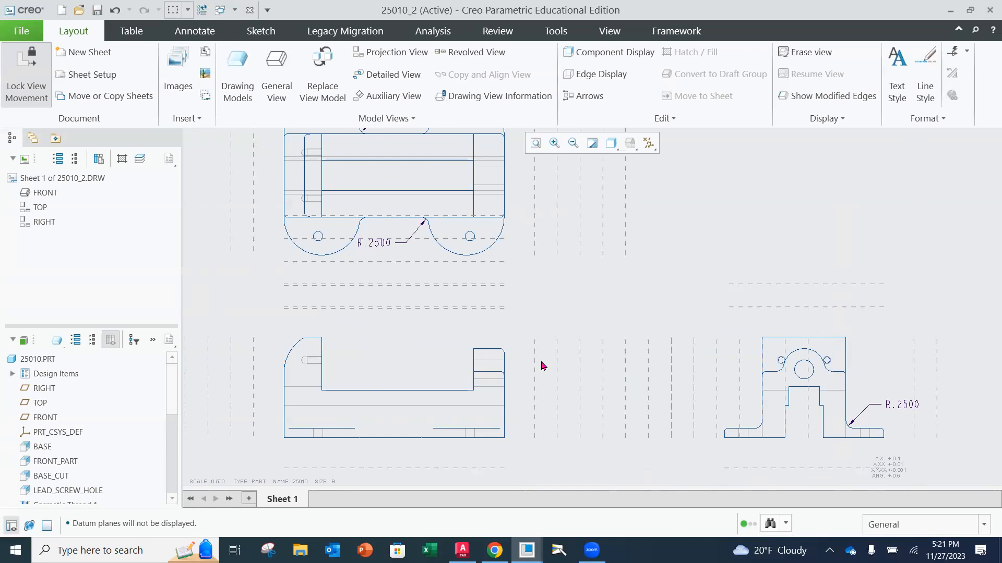
left_click(507, 380)
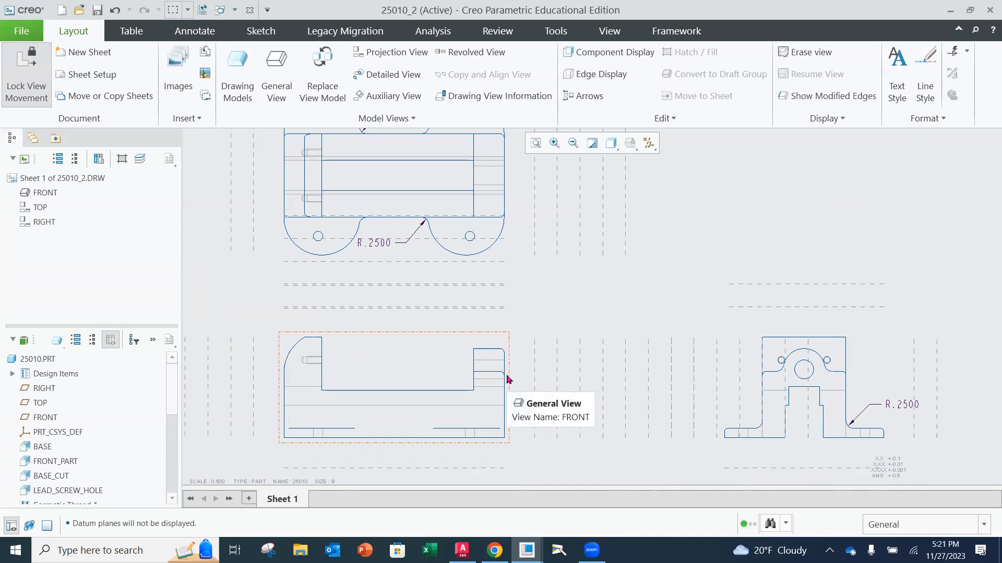
left_click(529, 374)
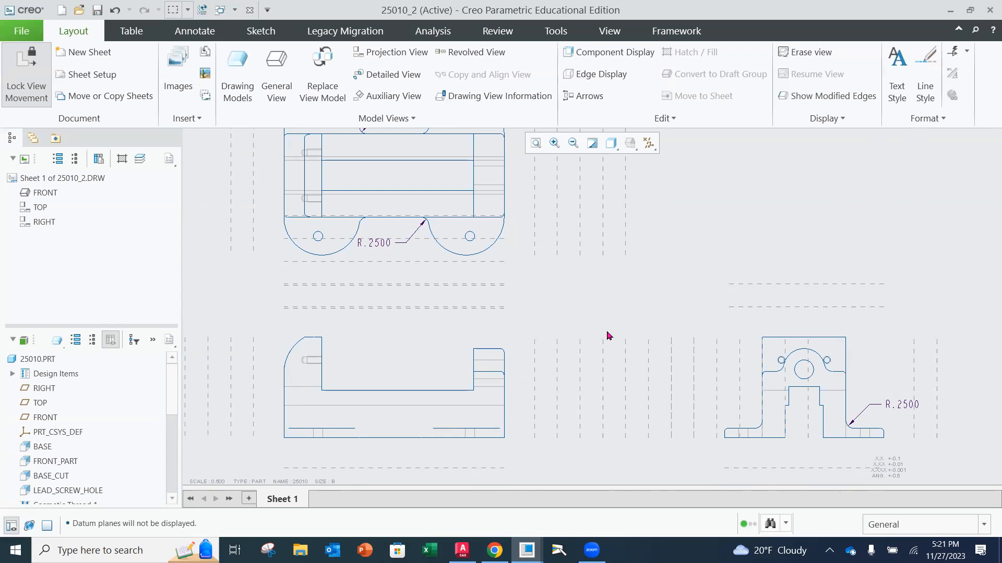
Delete the surplus snap lines between the front and right views and to the right of the top view.
left_click(184, 30)
left_click_drag(572, 300, 674, 475)
key("Delete")
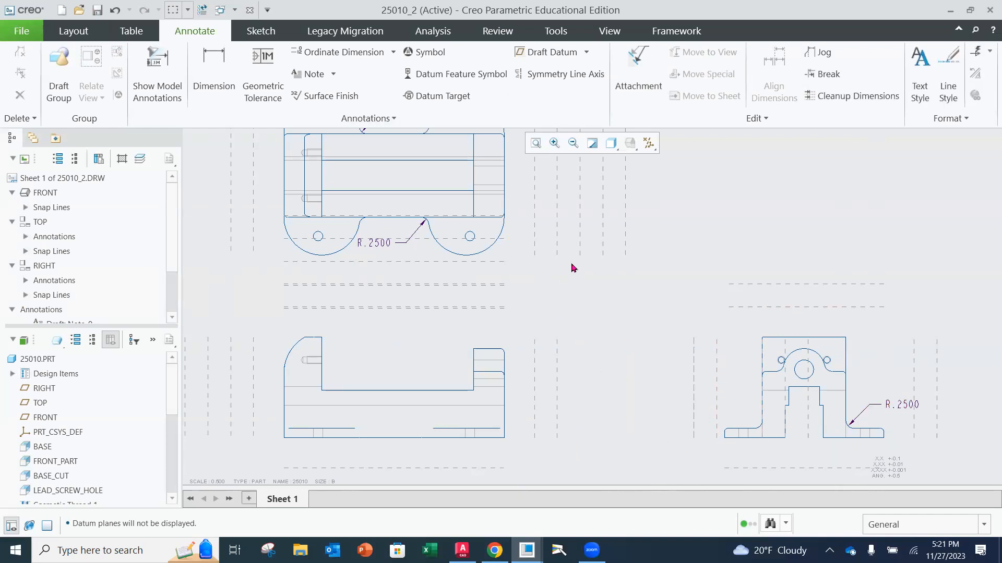
scroll(594, 282, "up", 3)
middle_click_drag(593, 288, 604, 336)
left_click_drag(599, 228, 664, 375)
key("Delete")
Delete the surplus snap lines between the top and front views and to the left of the front view.
left_click_drag(569, 392, 400, 368)
key("Delete")
left_click_drag(286, 362, 371, 492)
key("Delete")
Delete the four outermost snap lines below the front view, keeping the two nearest the part.
left_click(491, 325)
scroll(529, 398, "down", 2)
scroll(476, 343, "up", 2)
left_click_drag(365, 395, 537, 473)
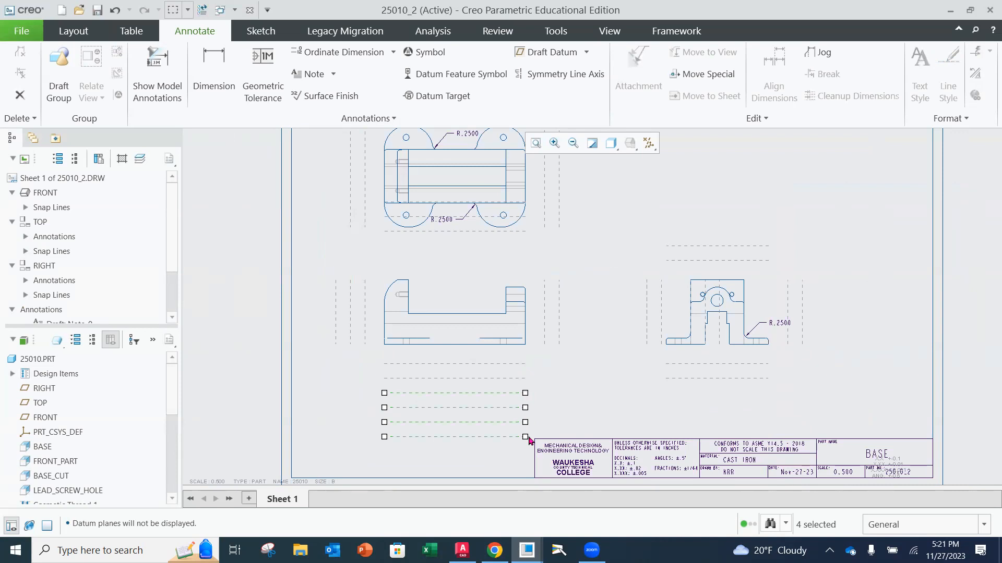
key("Delete")
scroll(583, 380, "down", 1)
scroll(552, 368, "up", 3)
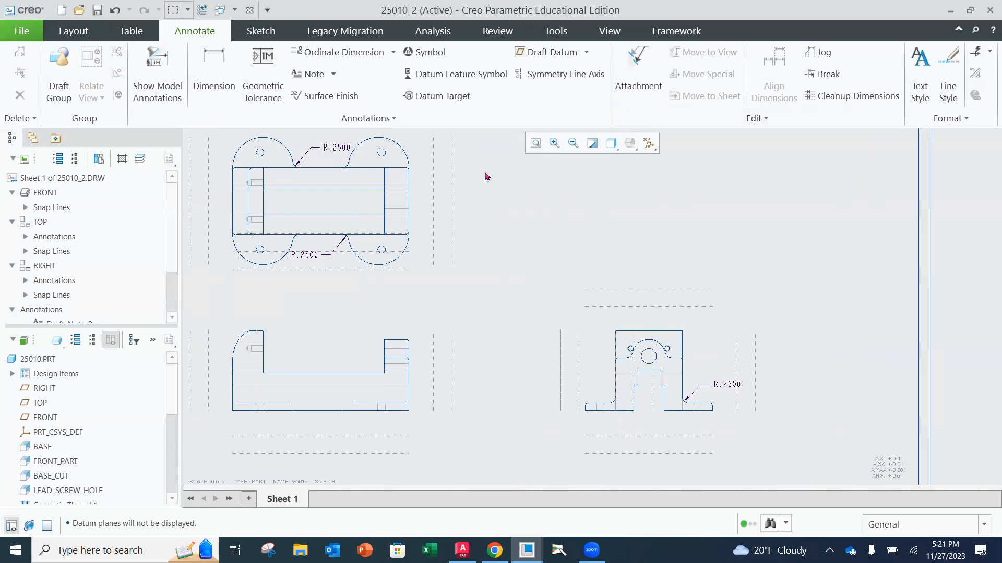
Add a projection view from the front view, placed beyond the existing right view.
left_click(73, 31)
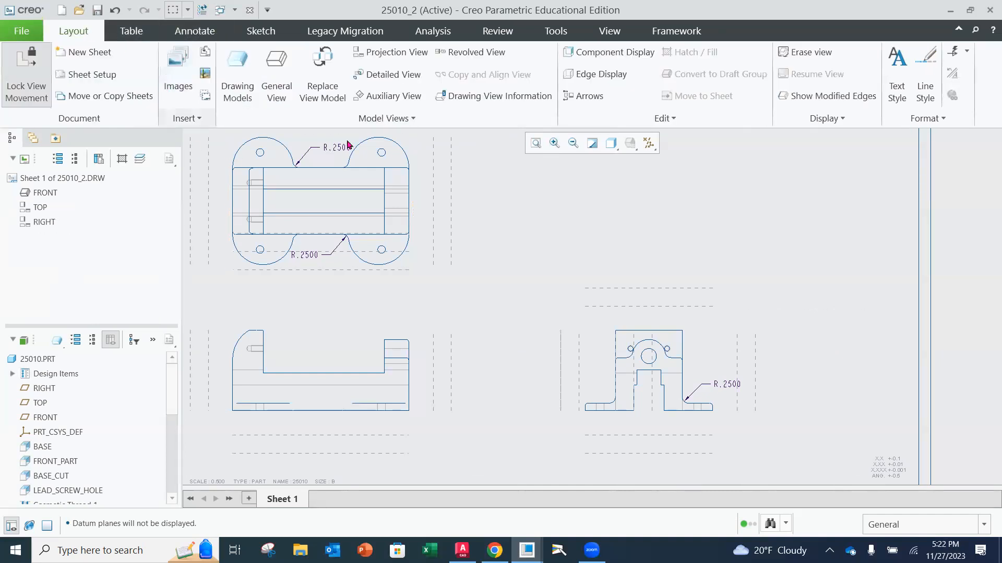
left_click(374, 59)
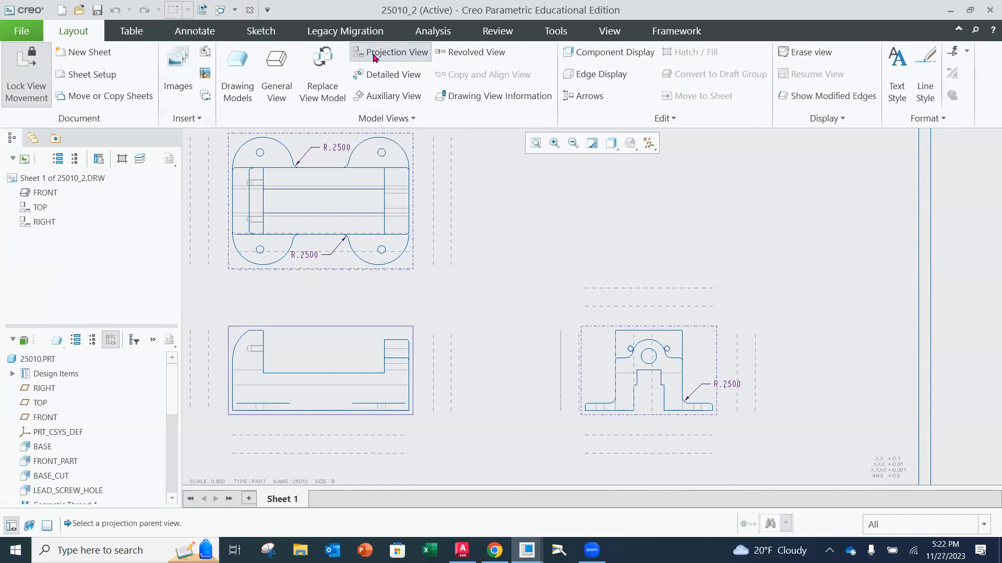
left_click(359, 342)
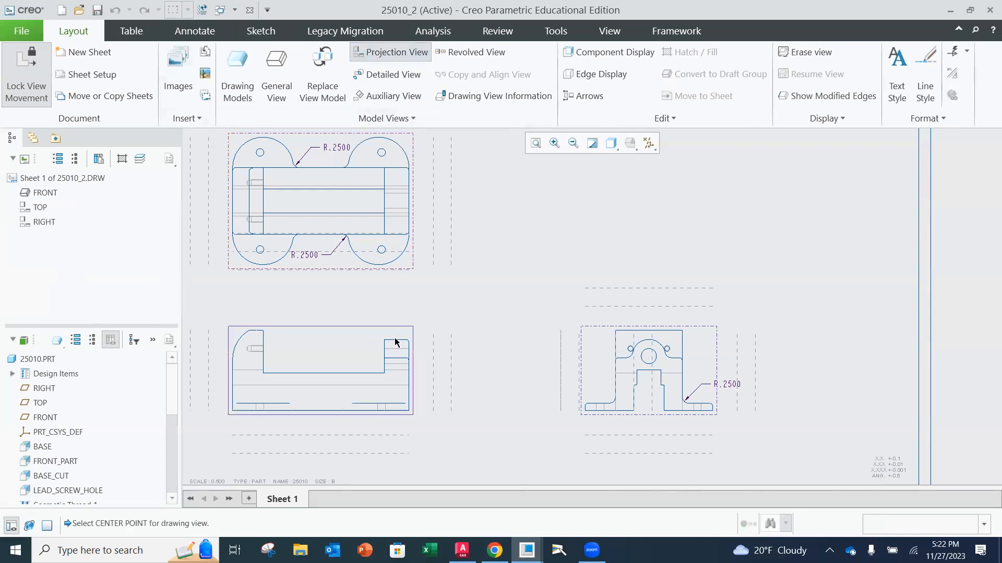
left_click(846, 358)
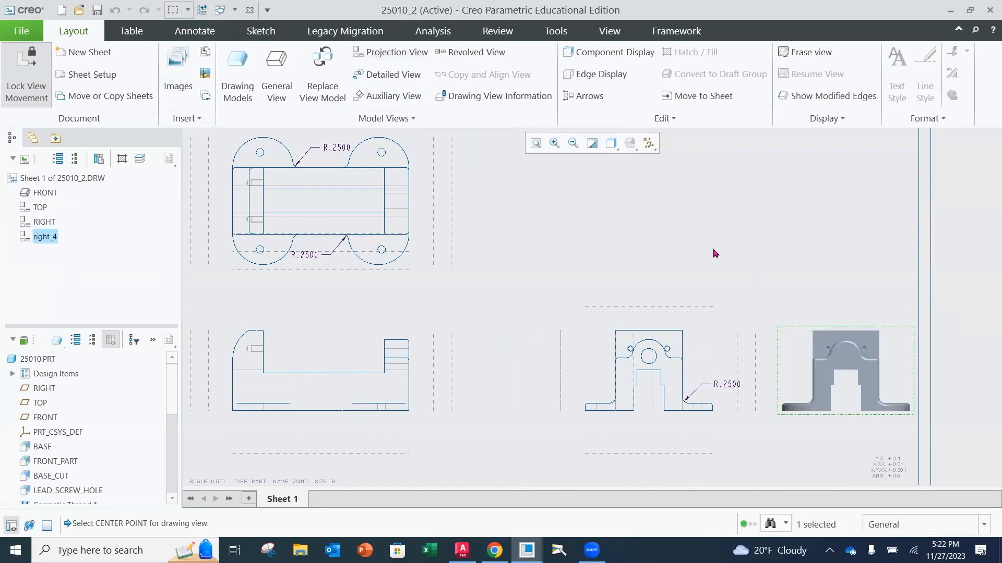
Set the new projection view's display style to No Hidden and its tangent edges display to None.
left_click(780, 239)
left_click(799, 329)
left_click(807, 250)
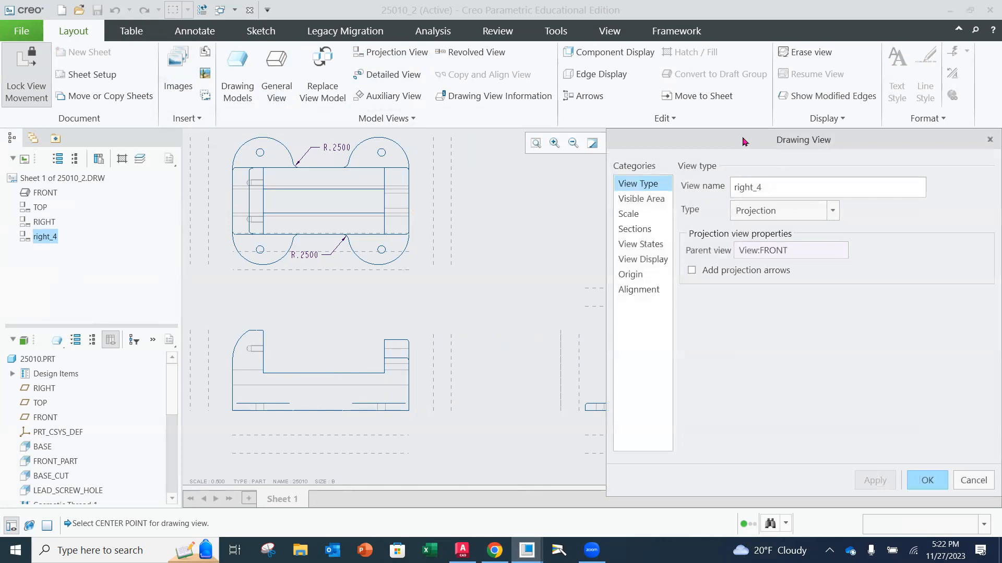
left_click_drag(743, 141, 450, 104)
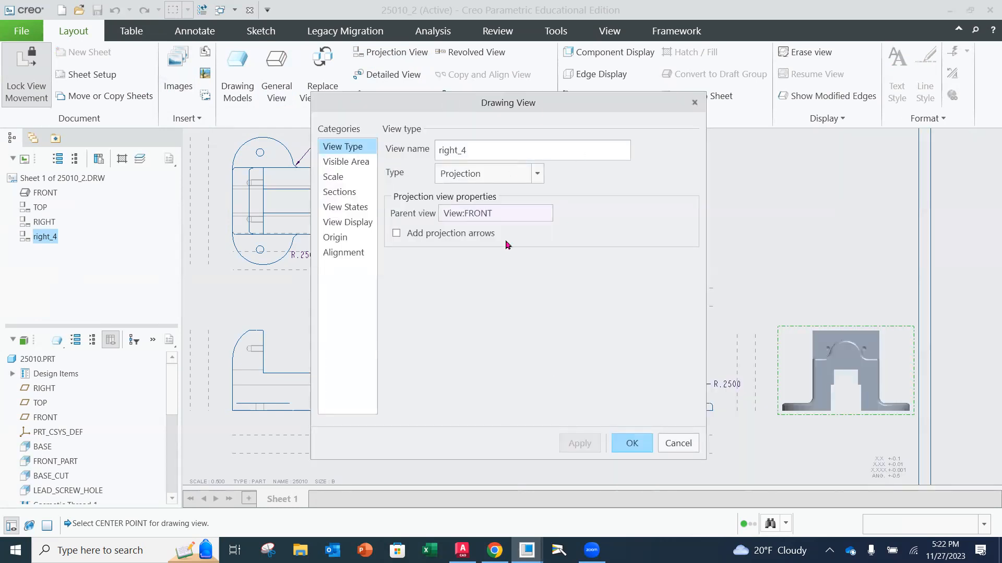
left_click(343, 226)
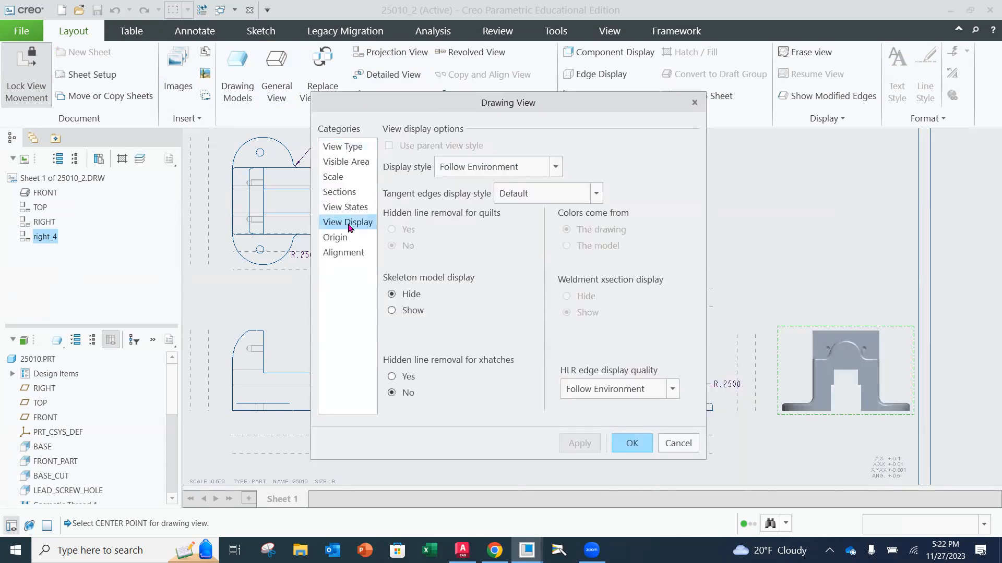
left_click(556, 168)
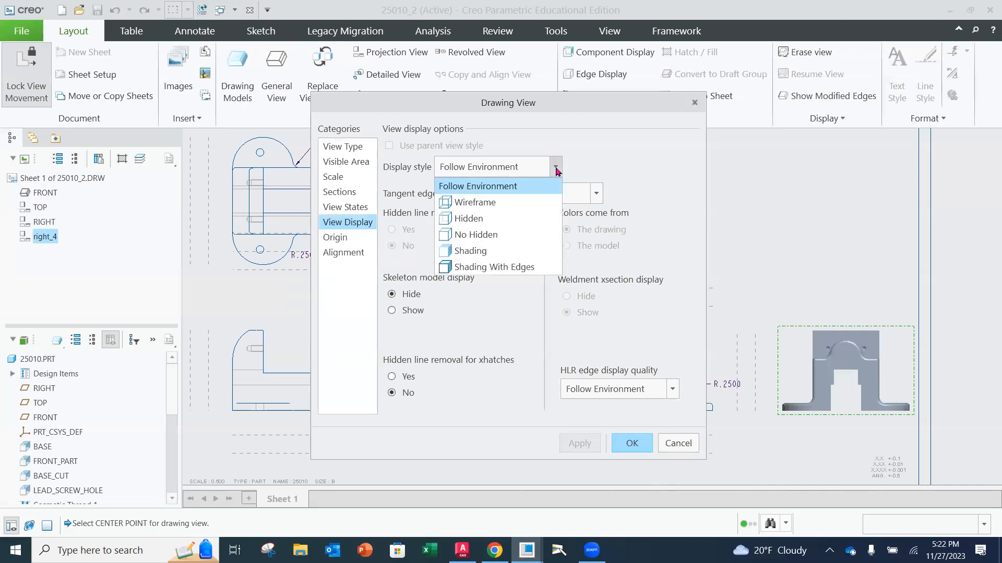
left_click(522, 239)
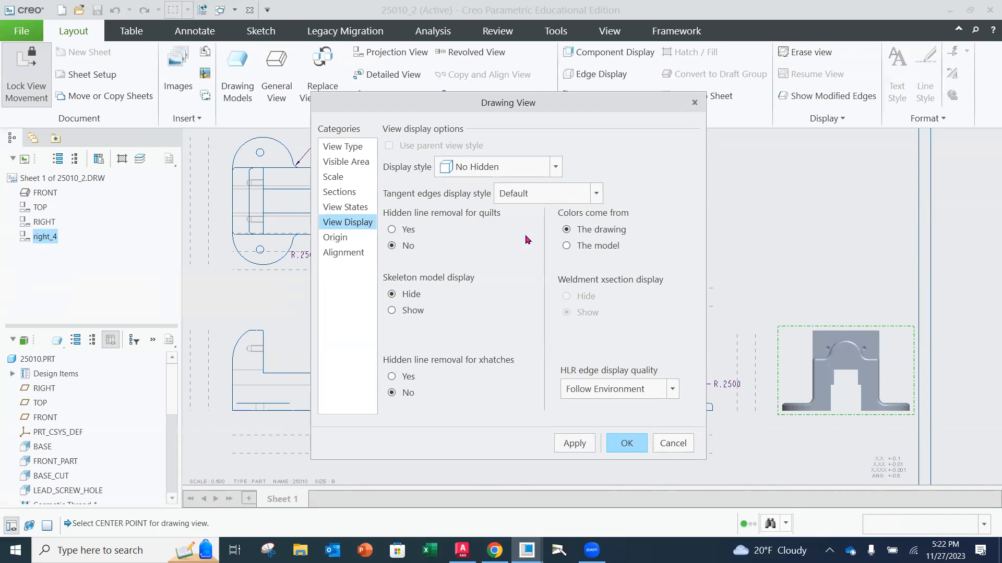
left_click(596, 195)
left_click(554, 228)
left_click(572, 444)
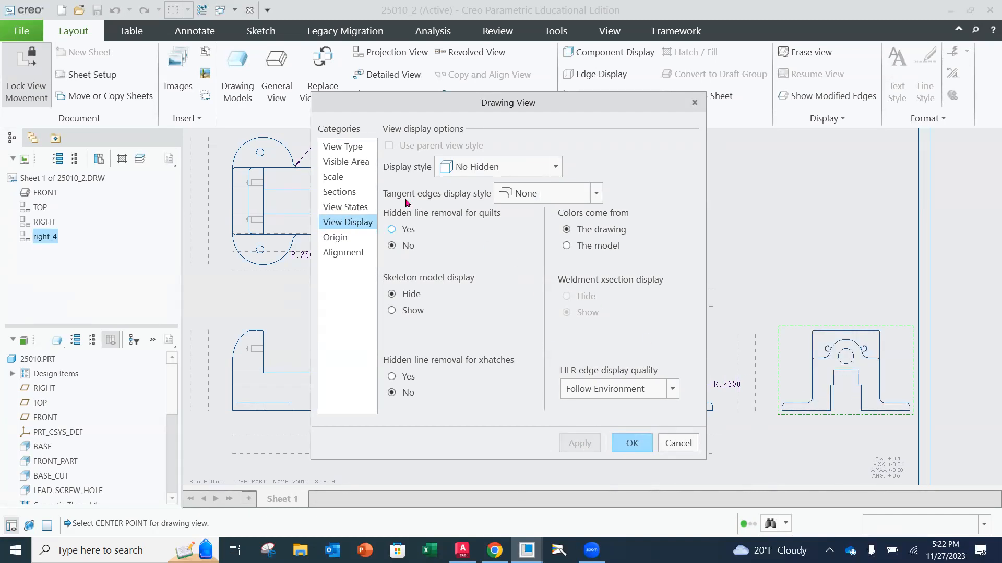
Add a 2D cross-section to the new projection view, creating a single planar section named B.
left_click(340, 194)
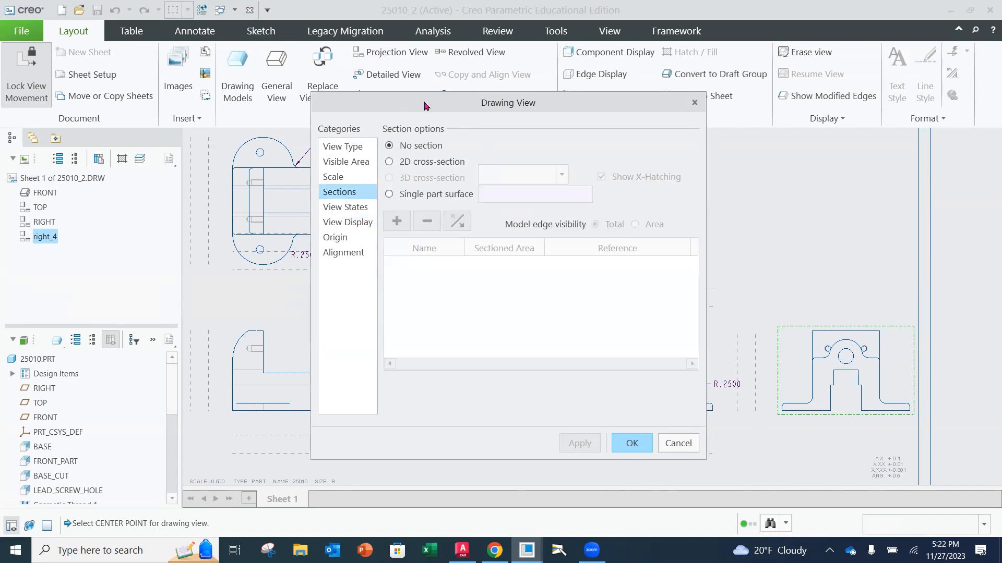
left_click_drag(424, 106, 435, 106)
left_click(401, 162)
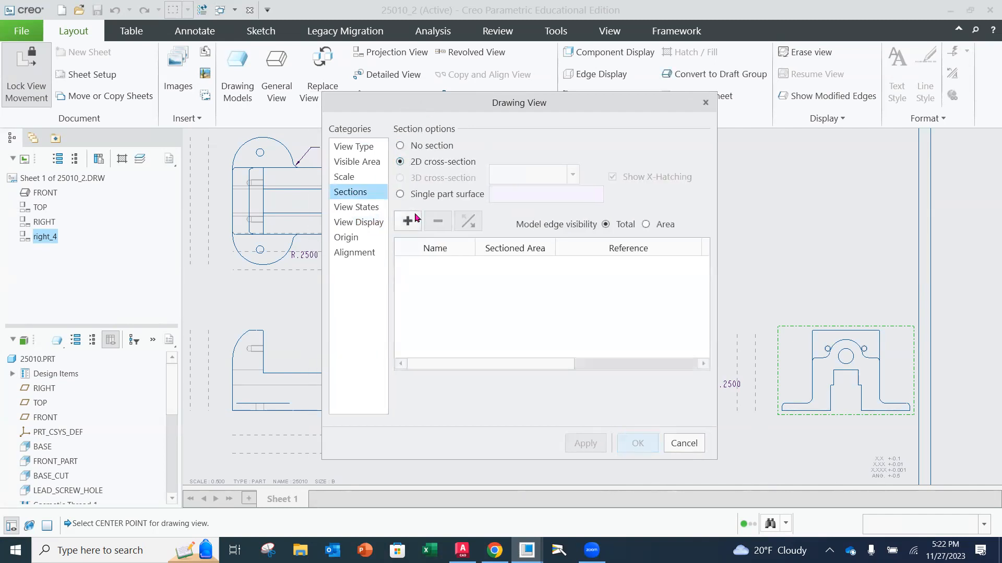
left_click(409, 221)
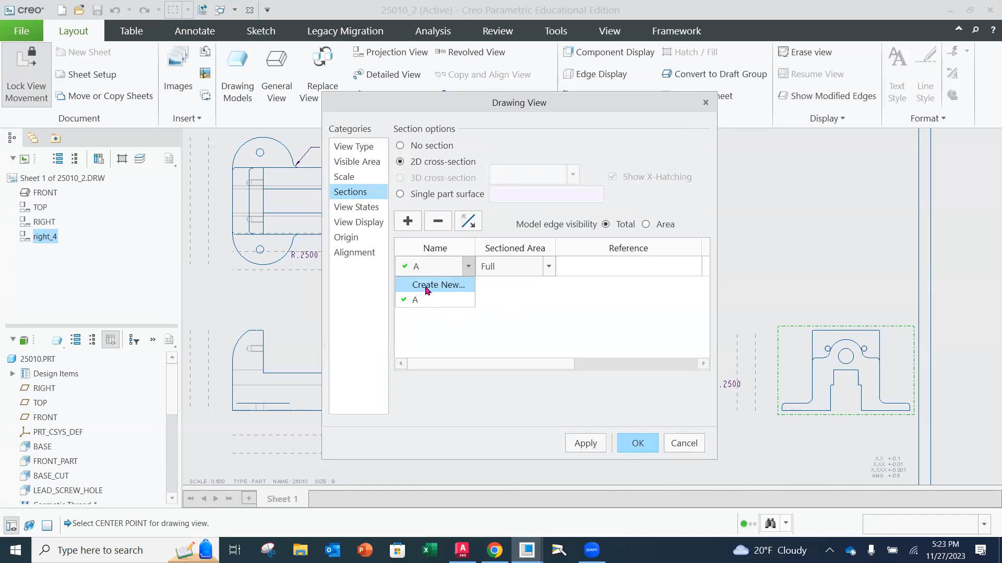
left_click(425, 287)
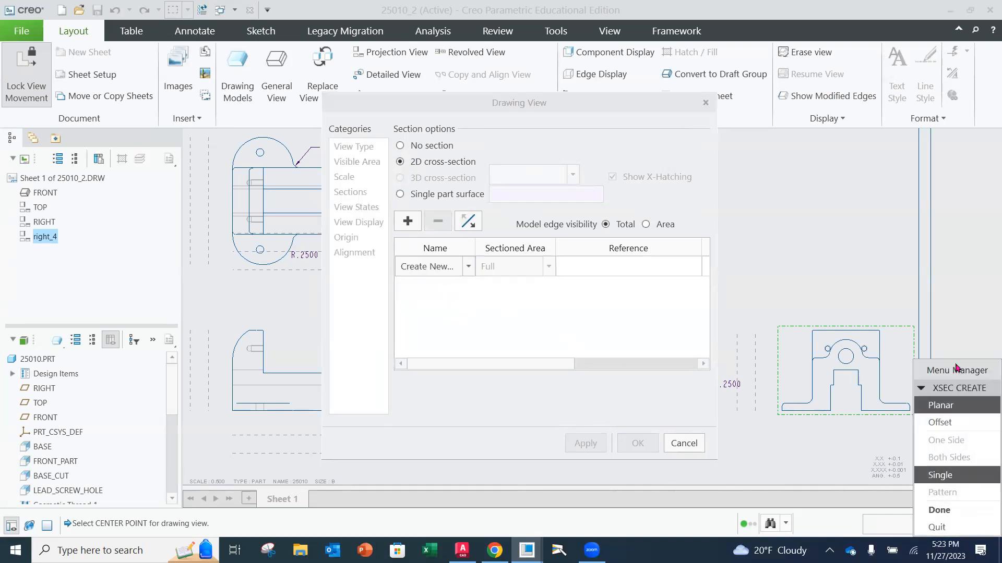
left_click_drag(952, 368, 839, 174)
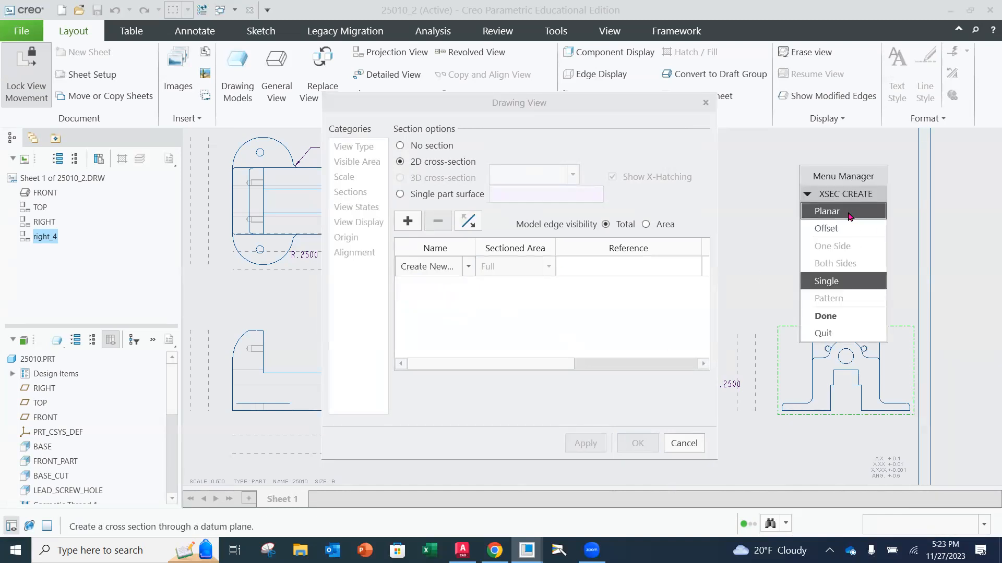
left_click(829, 318)
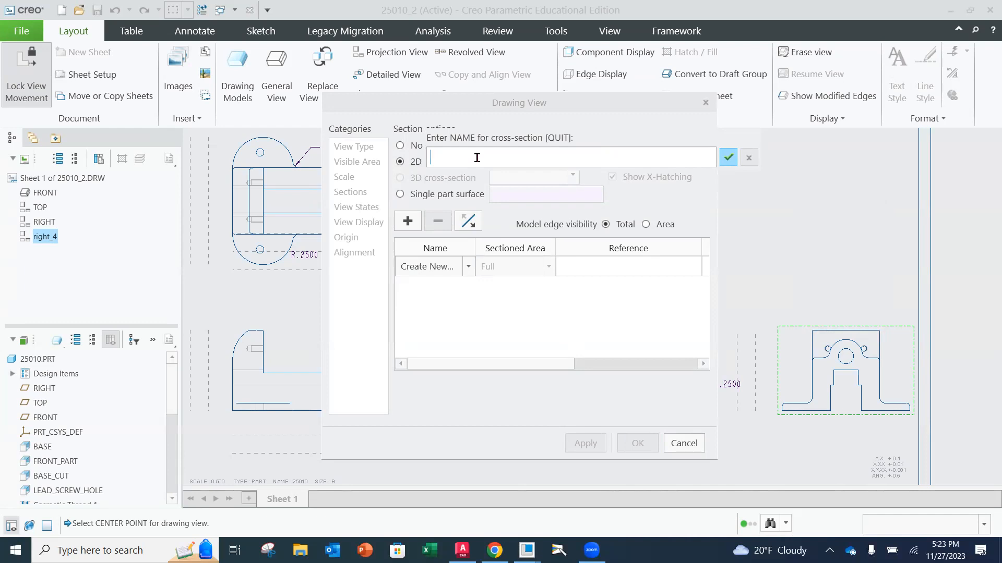
type("B")
left_click(726, 158)
Choose datum plane DTM1 from the model as the cutting plane for section B.
left_click_drag(965, 449, 921, 207)
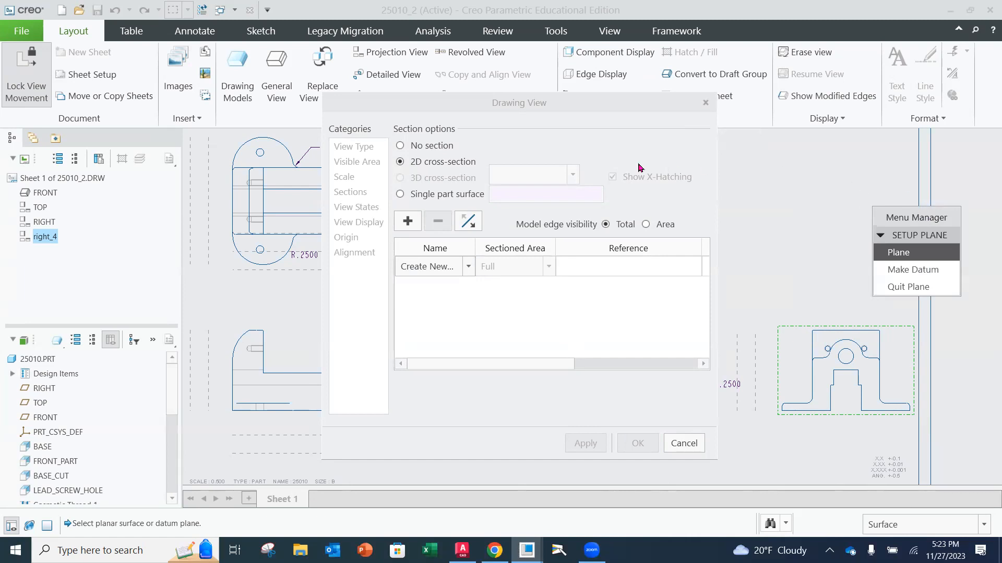
left_click_drag(526, 109, 724, 101)
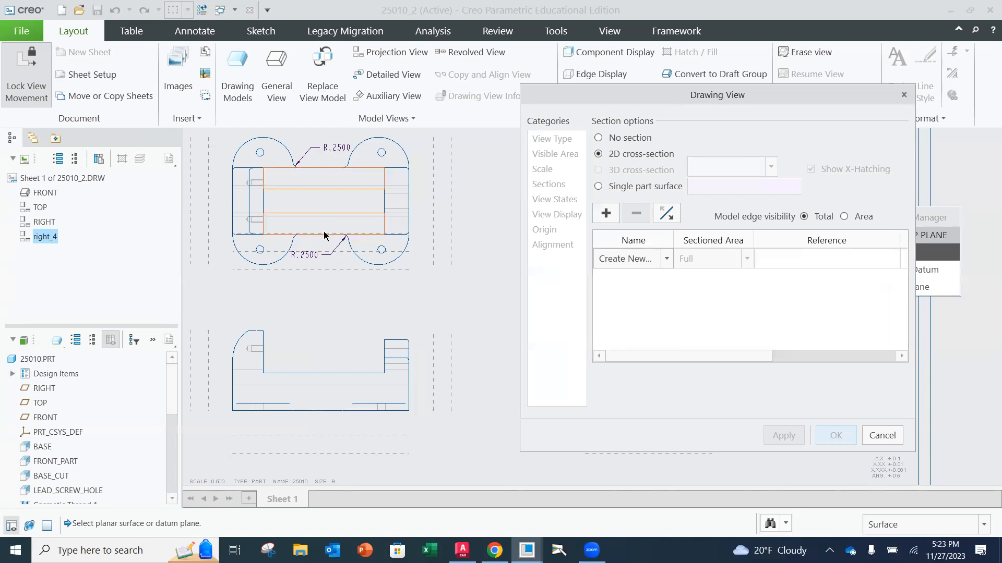
left_click(172, 399)
left_click_drag(171, 396, 171, 436)
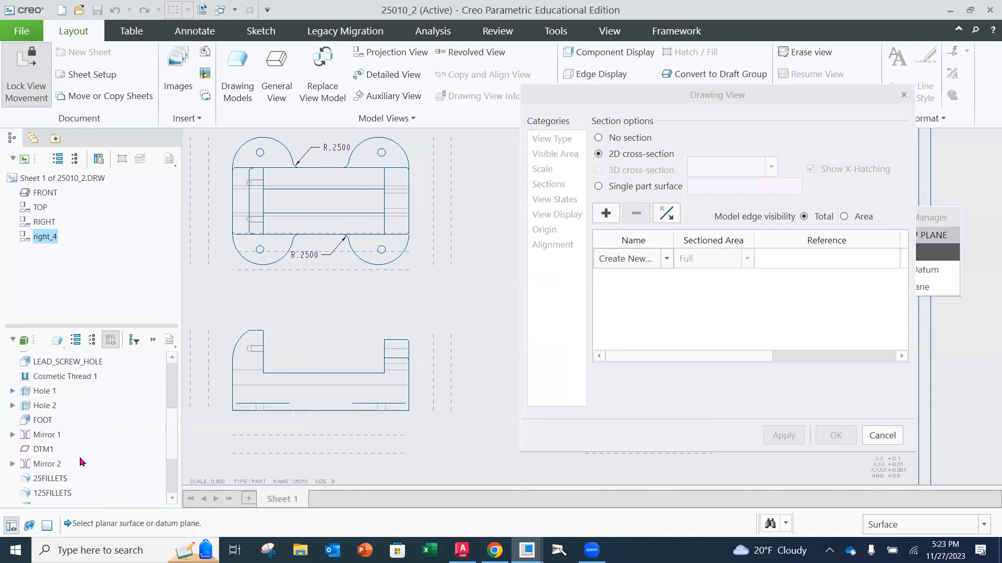
left_click(44, 450)
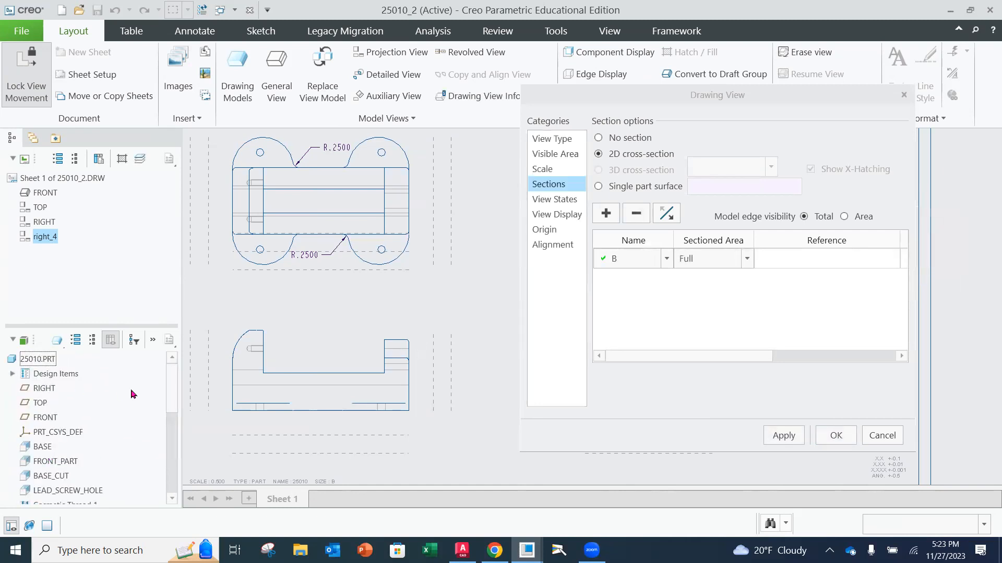
Apply the full cross-section B to the new projection view and accept its view settings.
left_click_drag(173, 394, 173, 440)
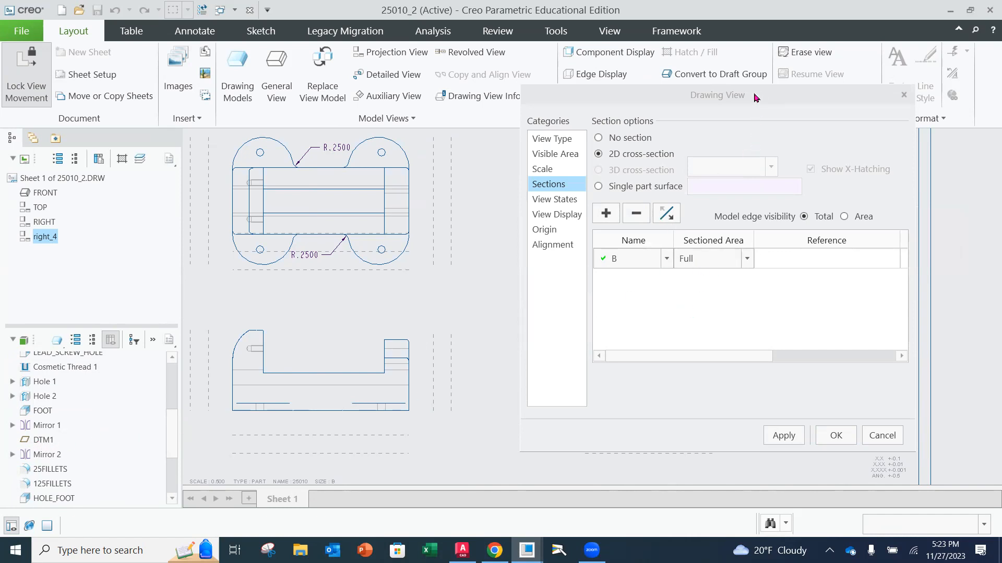
left_click_drag(755, 97, 469, 100)
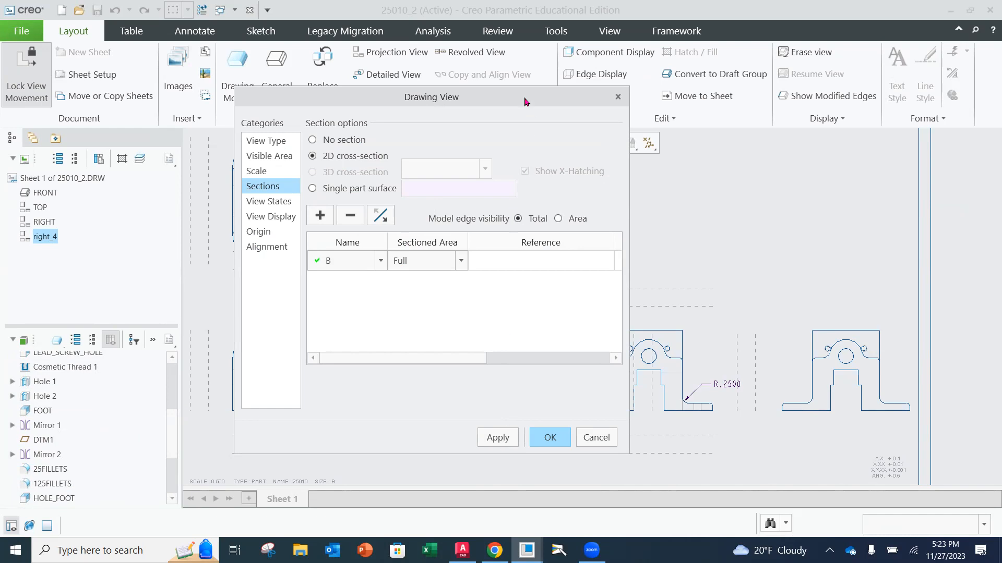
left_click_drag(518, 102, 426, 101)
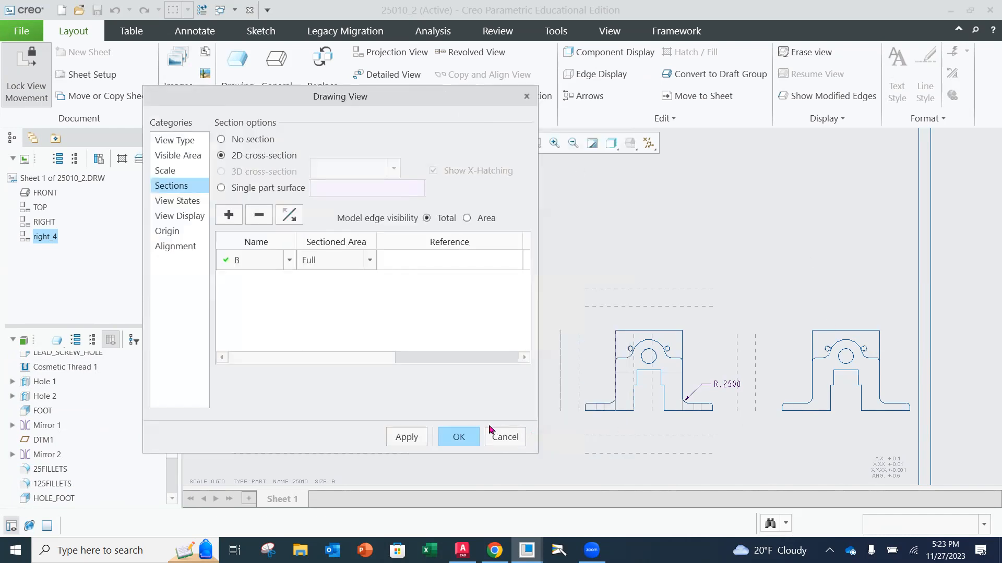
left_click(416, 439)
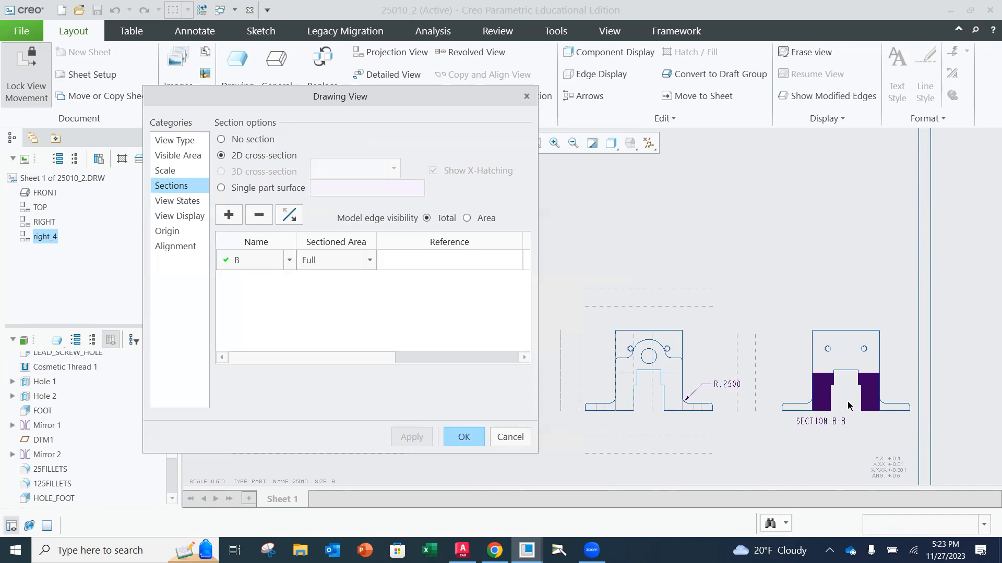
left_click(463, 437)
scroll(862, 406, "up", 5)
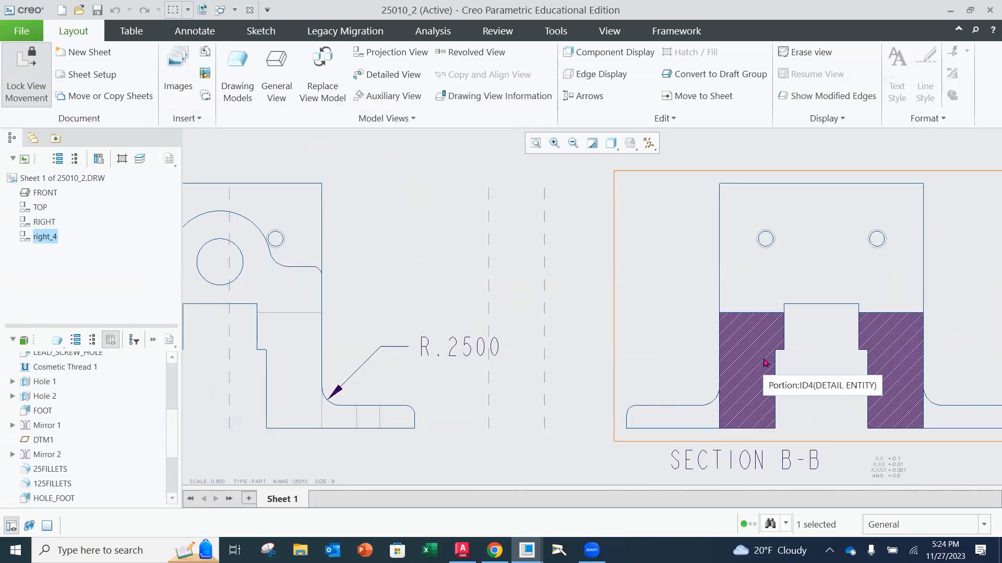
left_click(760, 357)
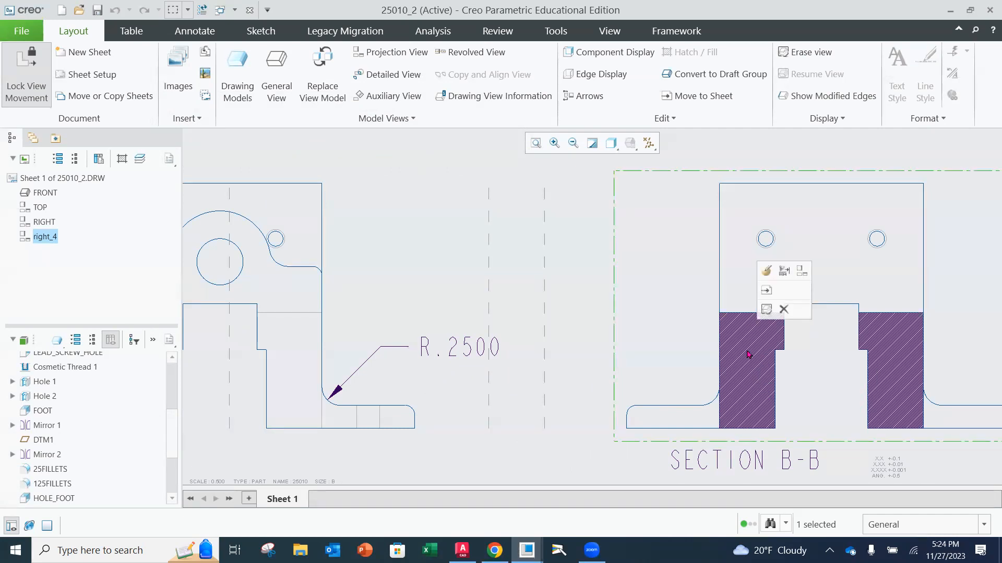
left_click(672, 333)
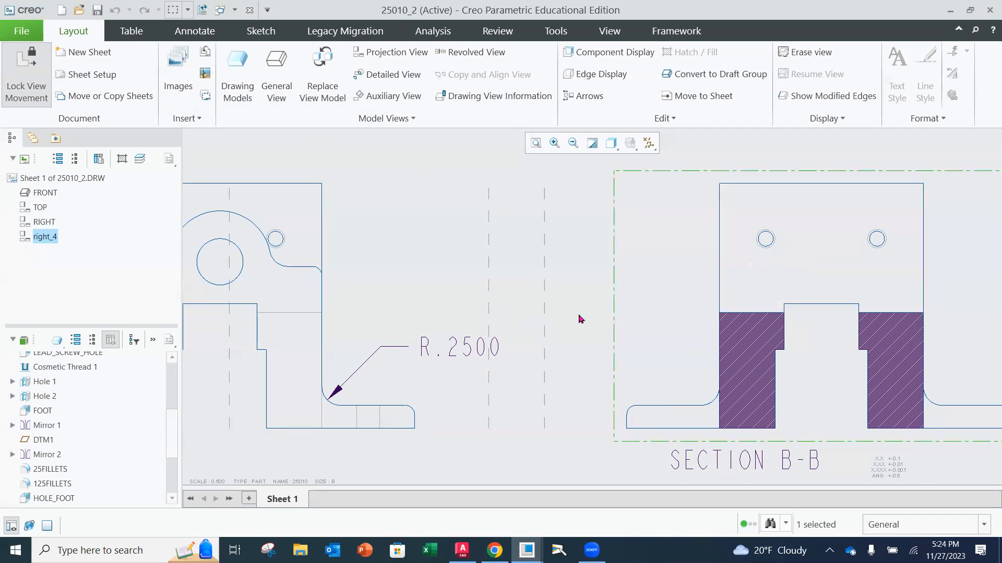
double_click(756, 376)
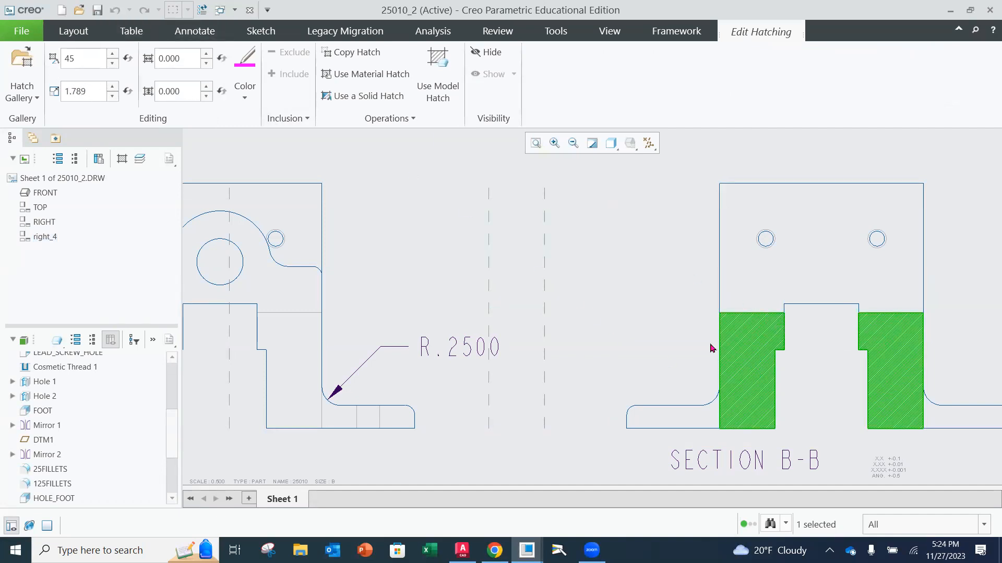
left_click(655, 273)
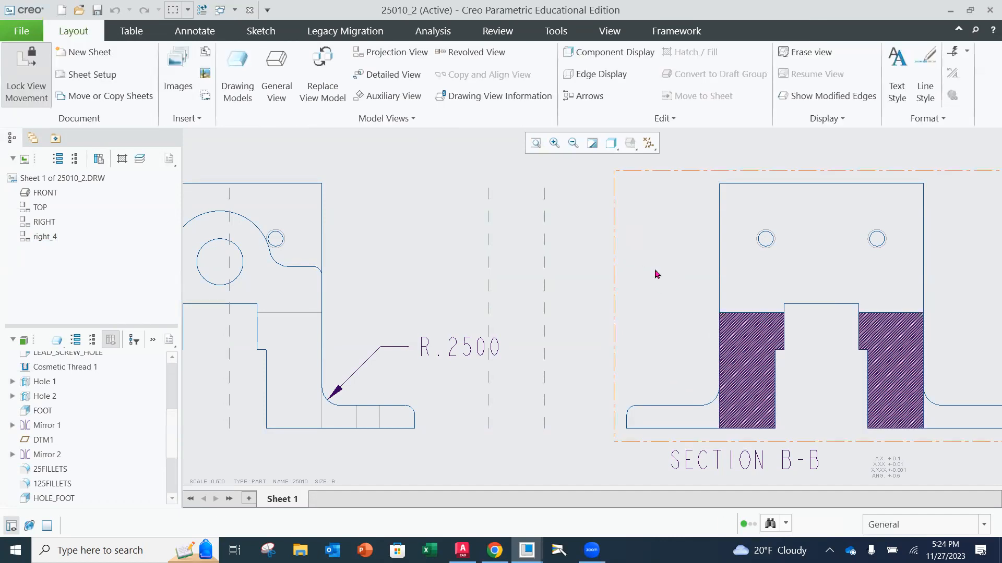
Coarsen the section B-B hatching by doubling its pattern size five times, to 57.259.
left_click(756, 354)
double_click(756, 354)
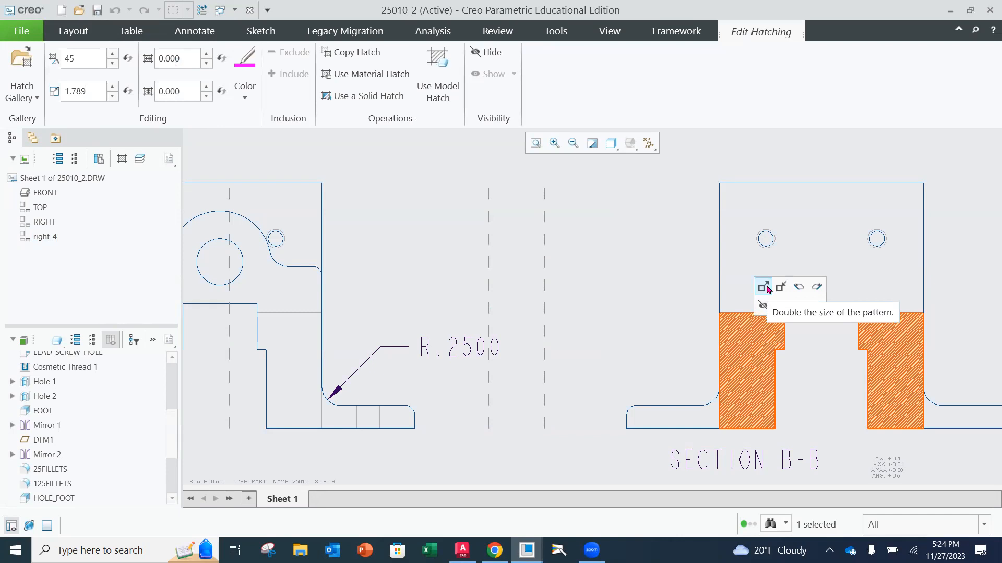
left_click(768, 289)
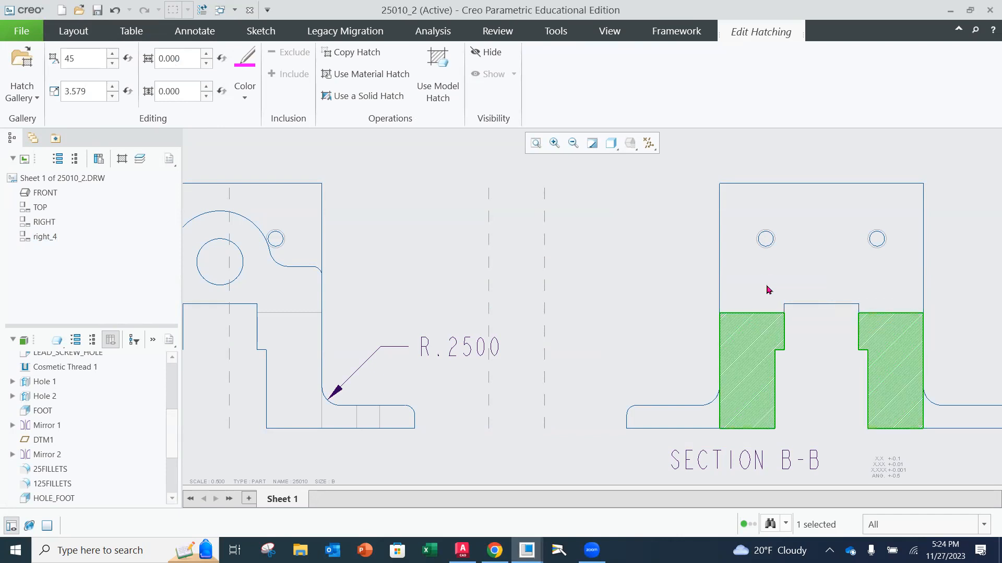
left_click(763, 355)
left_click(772, 292)
left_click(753, 349)
left_click(760, 285)
left_click(745, 350)
left_click(750, 287)
left_click(741, 352)
left_click(747, 285)
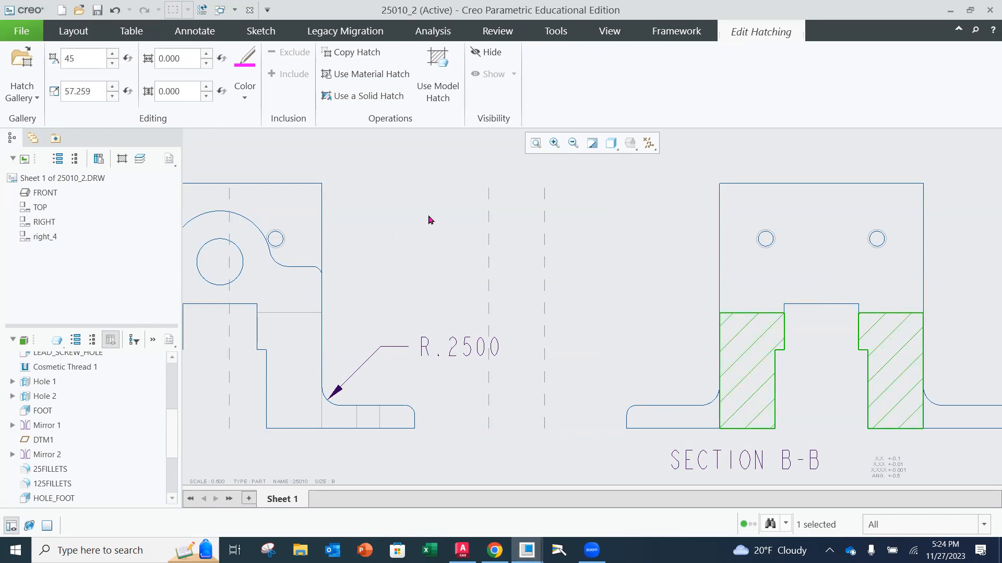
Move the SECTION B-B label farther below the section view.
scroll(701, 316, "down", 5)
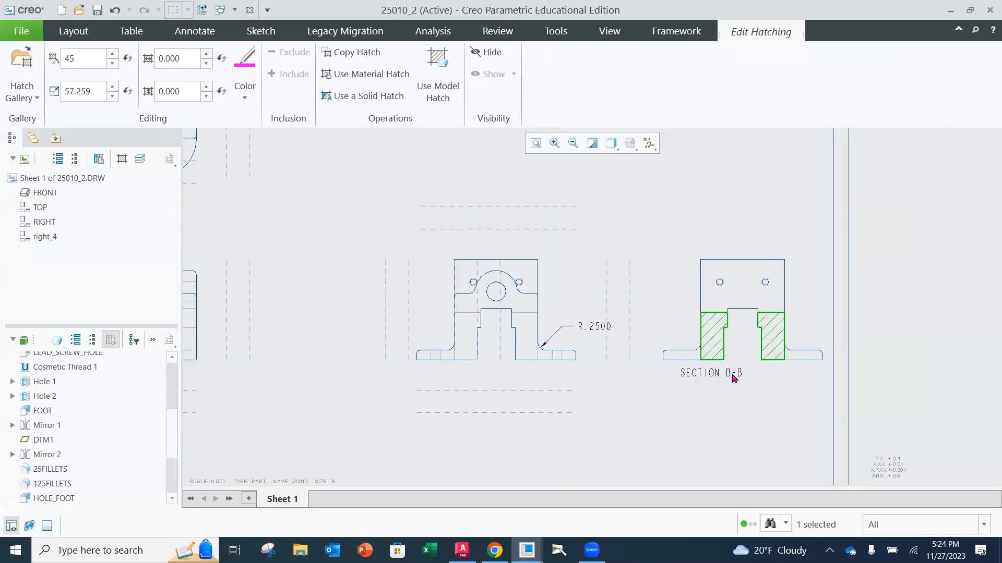
left_click(713, 382)
double_click(720, 376)
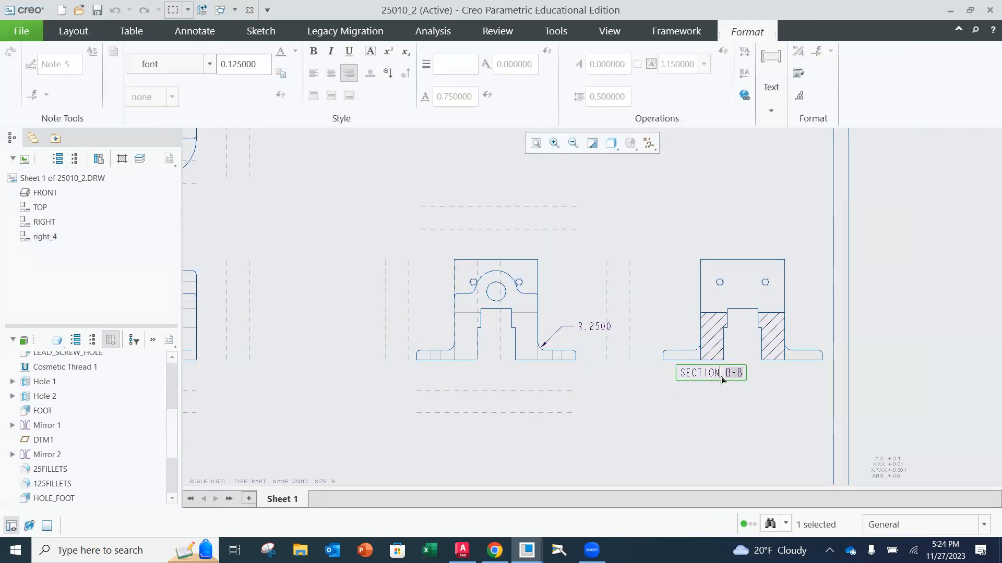
left_click_drag(696, 365, 733, 412)
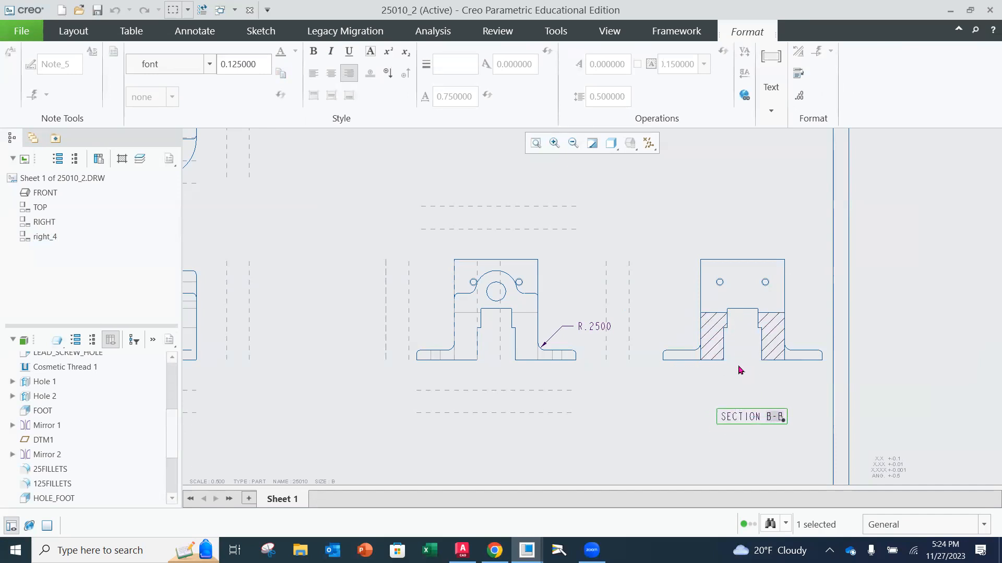
Show the section B-B cutting-plane arrows on the front view.
left_click(762, 414)
left_click(750, 447)
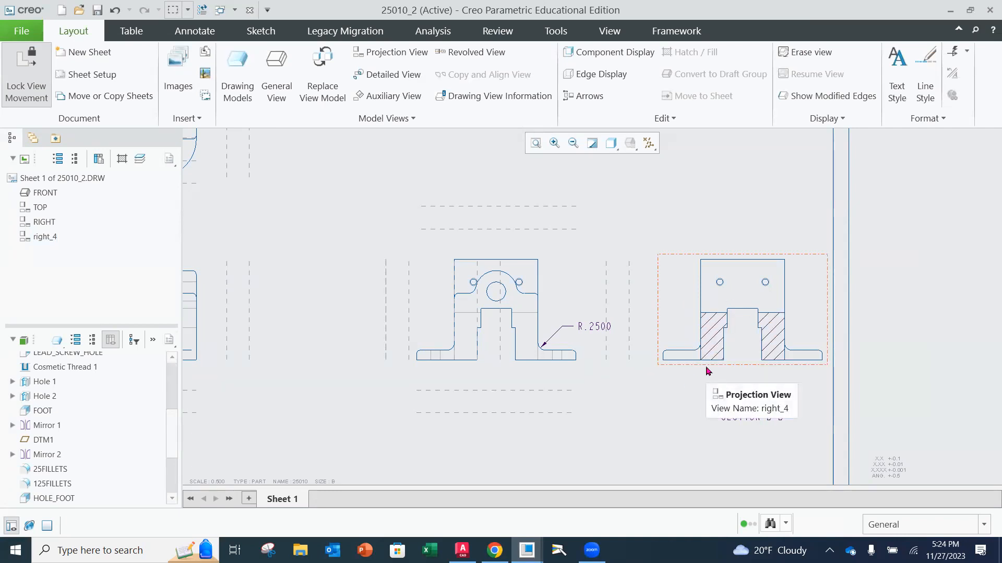
mouse_move(561, 344)
middle_mouse_down()
mouse_move(598, 327)
mouse_move(673, 334)
middle_mouse_up()
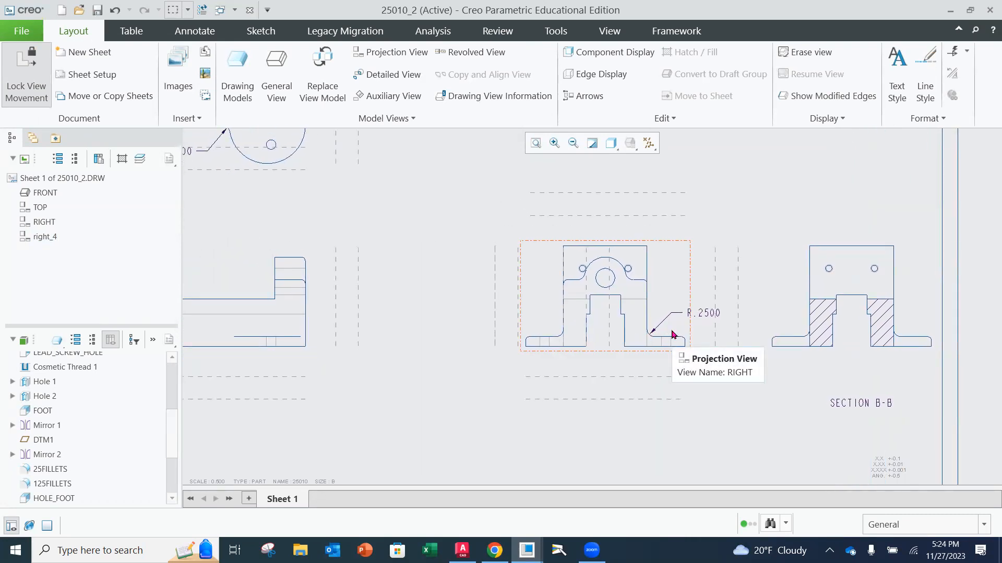
middle_click_drag(590, 329, 702, 345)
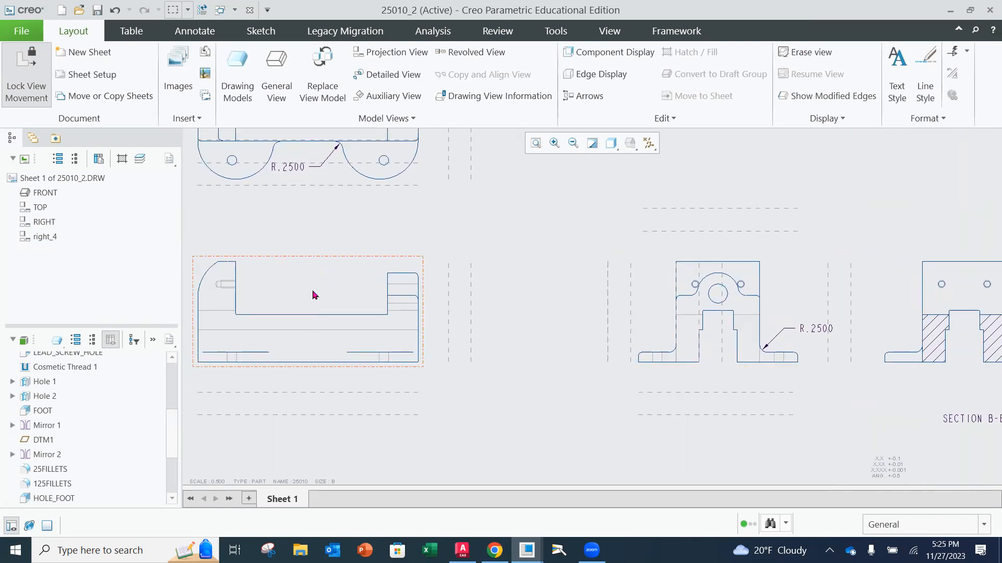
left_click(583, 97)
left_click(332, 261)
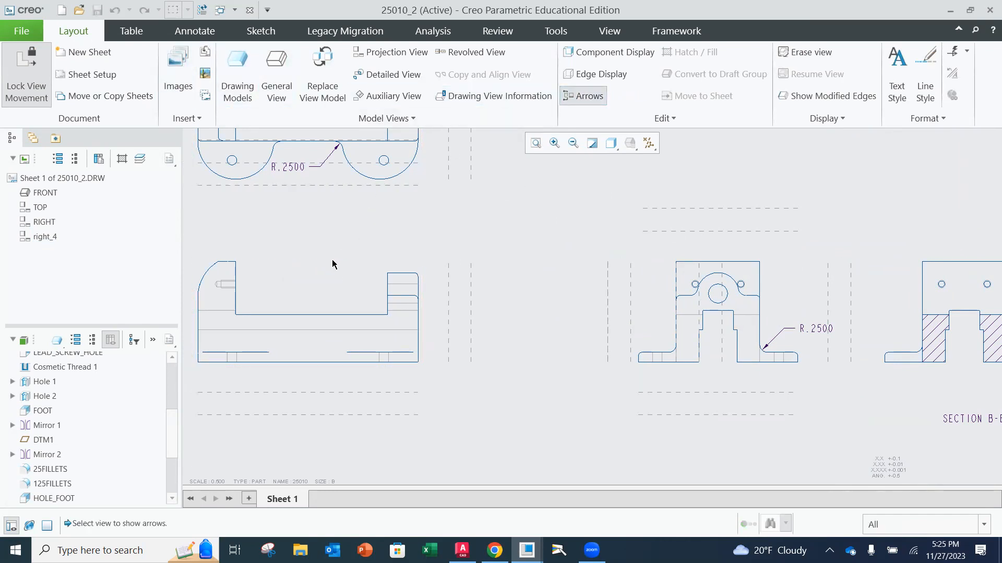
left_click(899, 289)
left_click(297, 291)
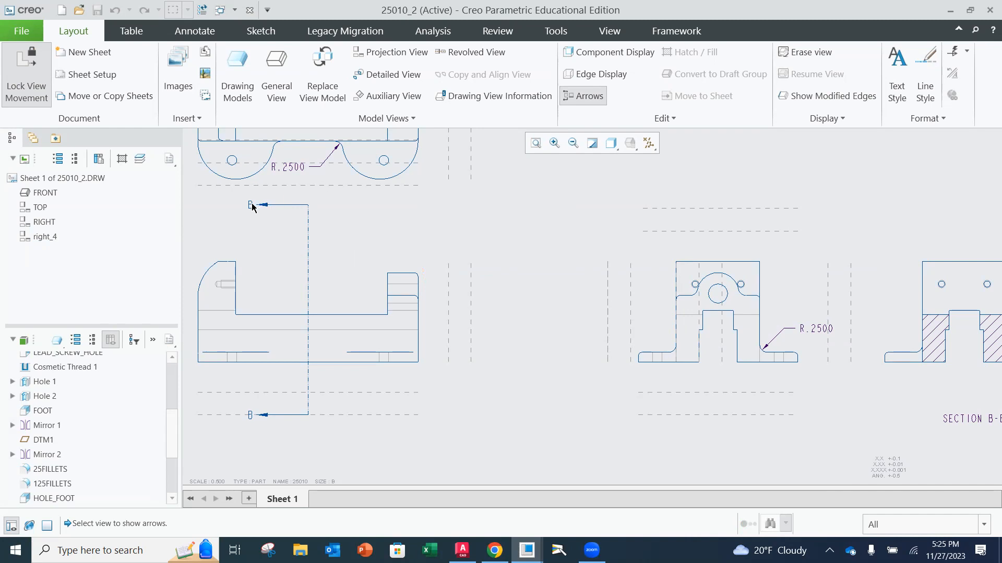
middle_click(515, 222)
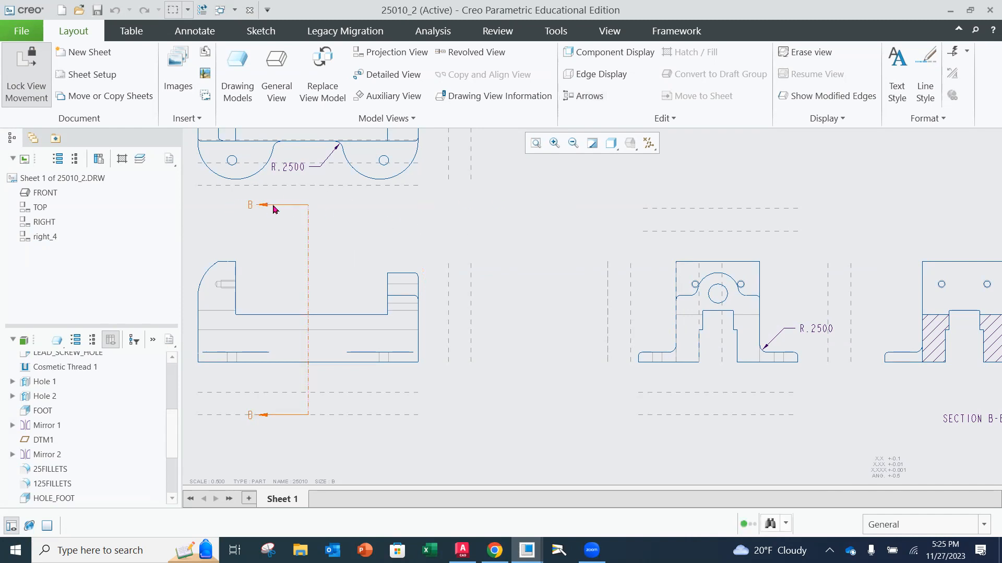
Move the upper section B arrow and its letter down, closer to the top of the front view.
scroll(271, 207, "up", 2)
scroll(264, 205, "down", 3)
left_click(241, 205)
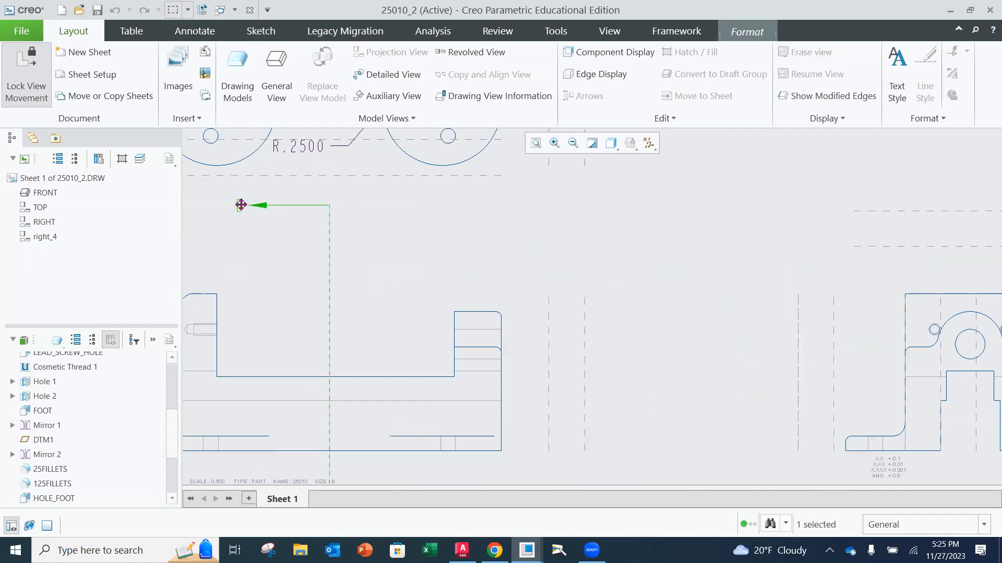
left_click_drag(241, 205, 263, 256)
left_click_drag(265, 205, 268, 250)
left_click(262, 289)
left_click_drag(261, 291, 256, 250)
left_click(302, 255)
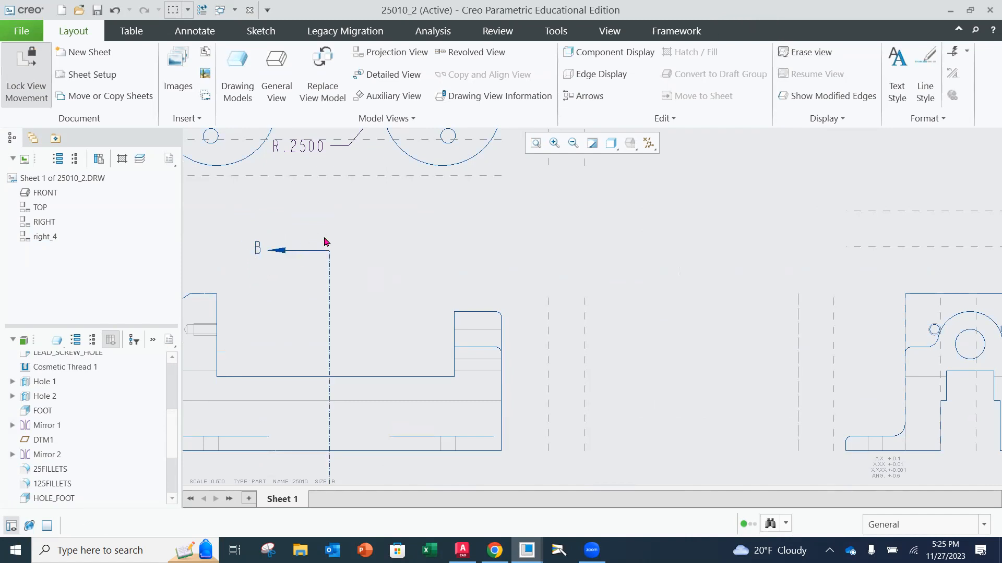
left_click(259, 250)
scroll(308, 267, "down", 3)
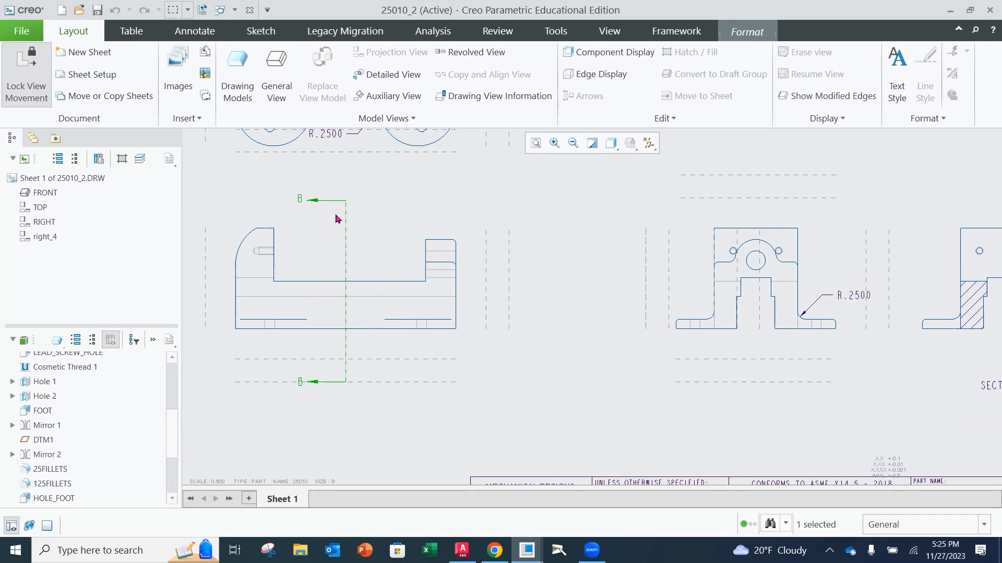
scroll(380, 251, "down", 3)
left_click(484, 312)
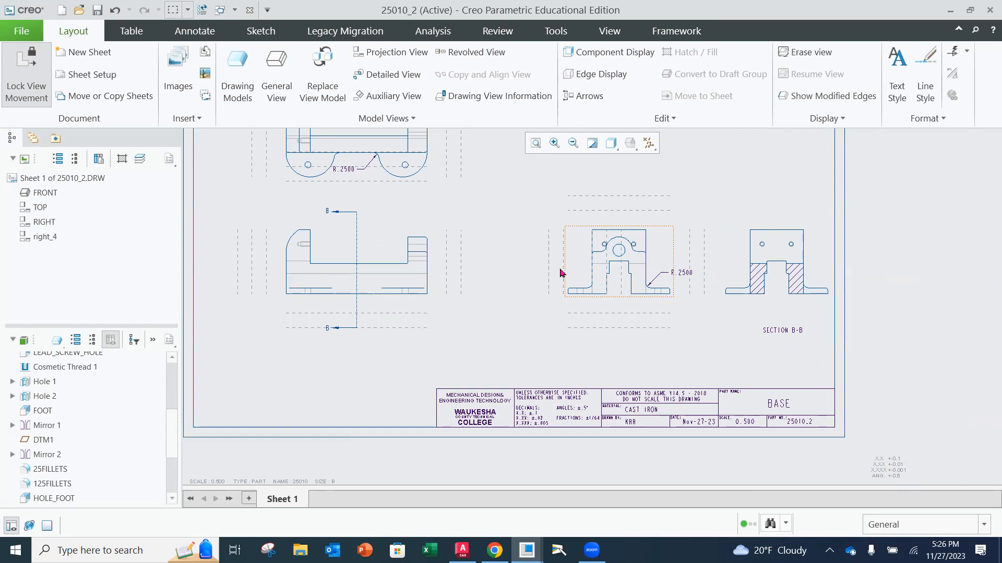
Examine the small holes and the lead screw hole in the right view.
scroll(440, 283, "down", 3)
scroll(503, 277, "up", 2)
scroll(502, 277, "up", 3)
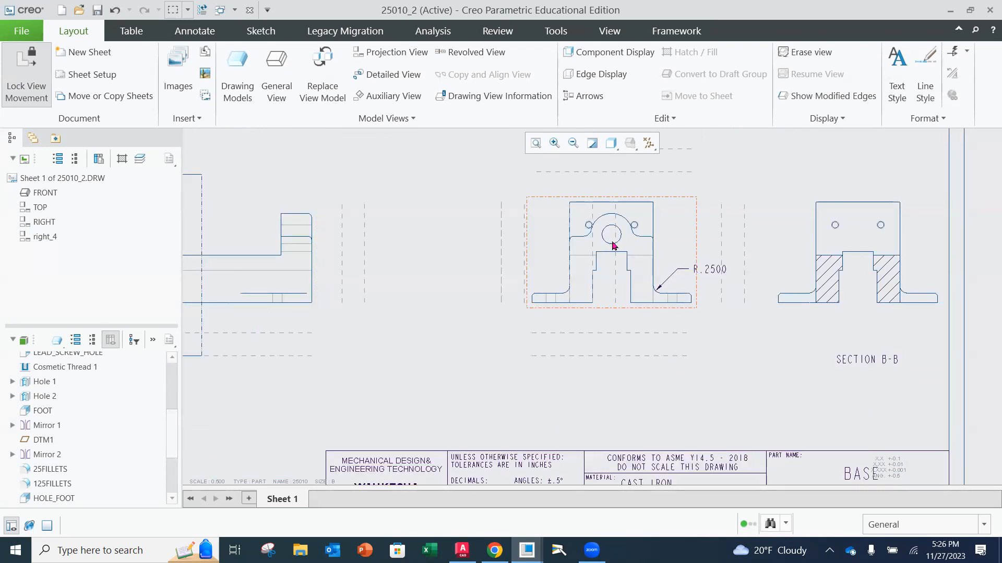
scroll(615, 244, "up", 2)
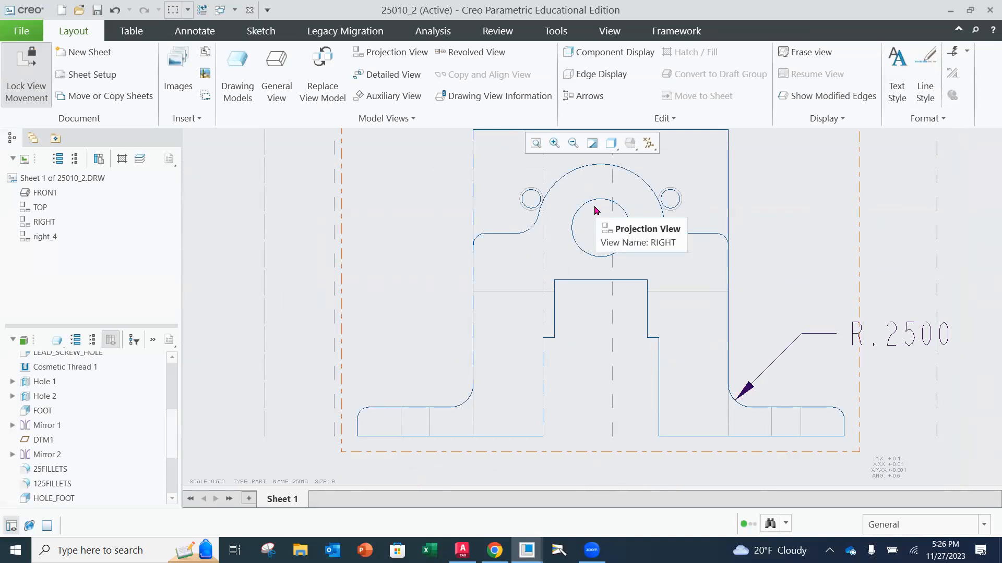
scroll(582, 229, "down", 2)
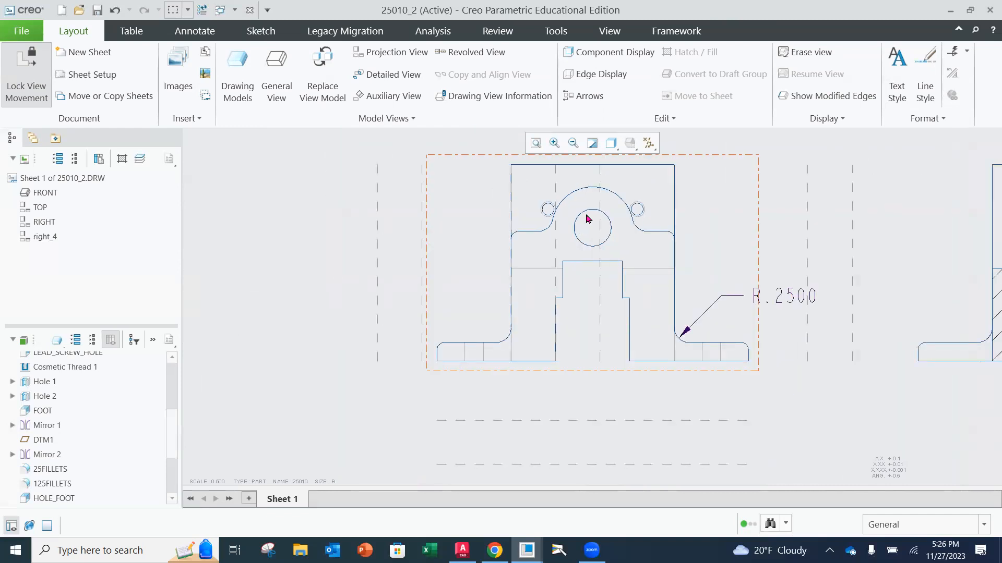
left_click(604, 239)
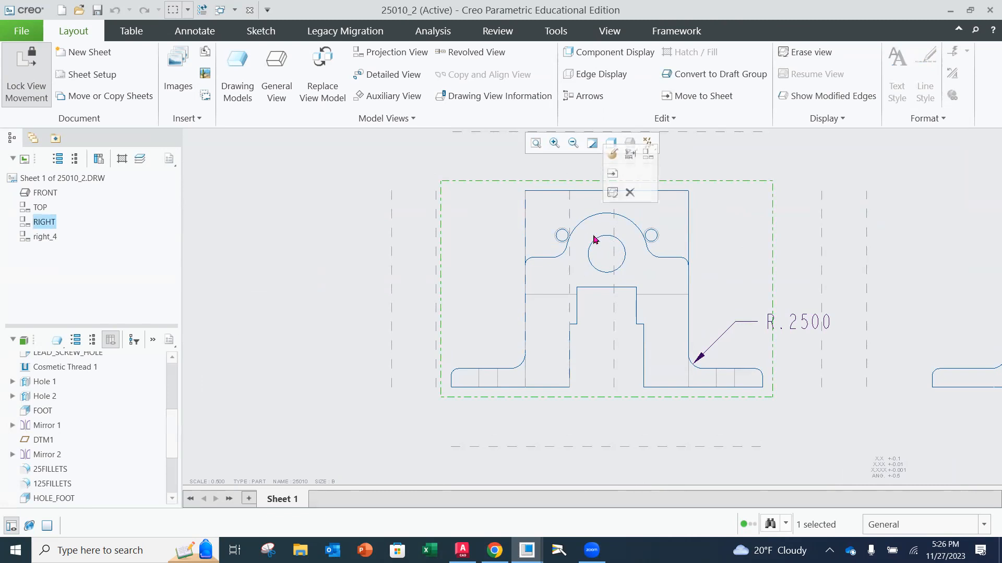
scroll(563, 236, "up", 3)
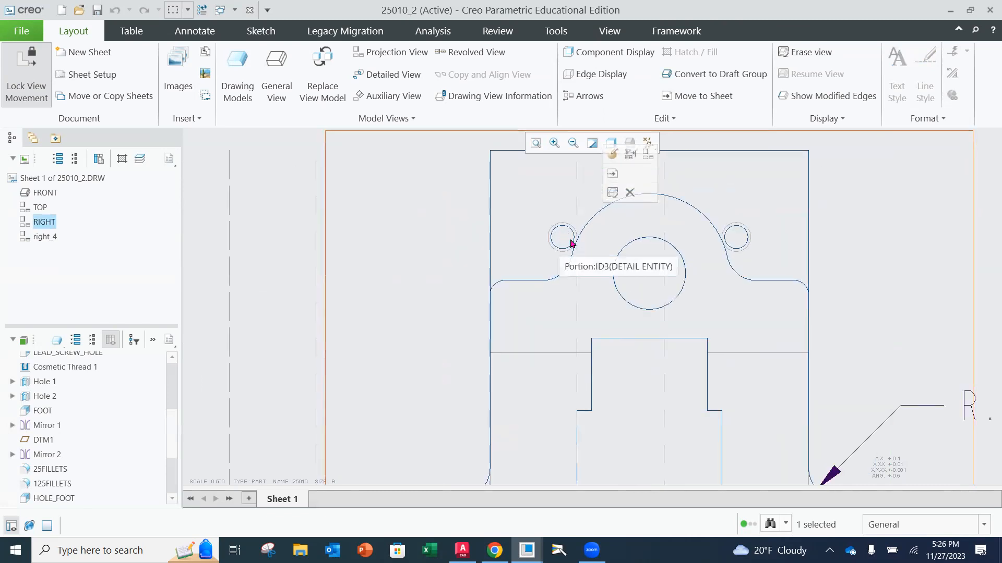
scroll(621, 259, "down", 1)
scroll(621, 259, "down", 2)
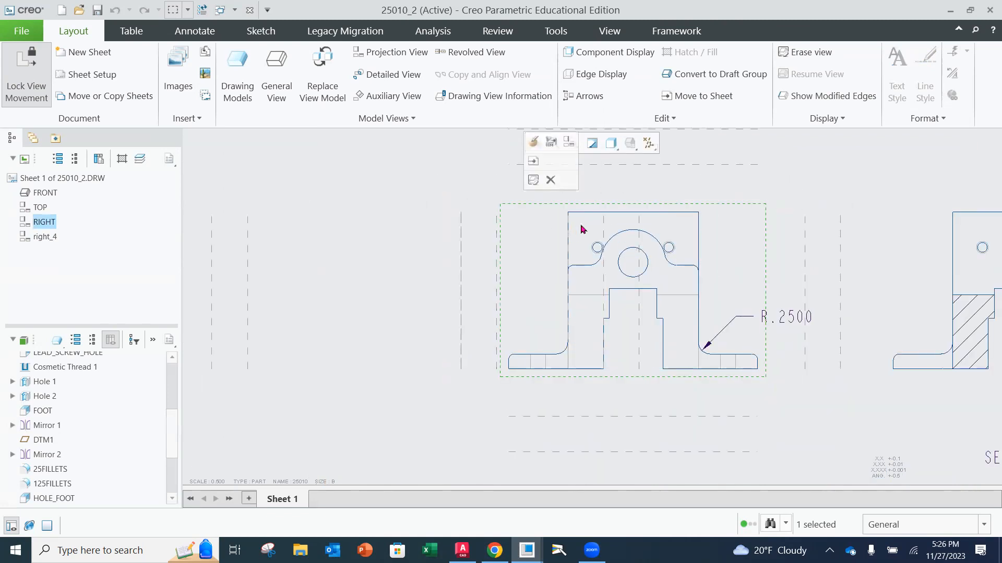
mouse_move(509, 218)
middle_mouse_down()
mouse_move(499, 218)
mouse_move(492, 260)
middle_mouse_up()
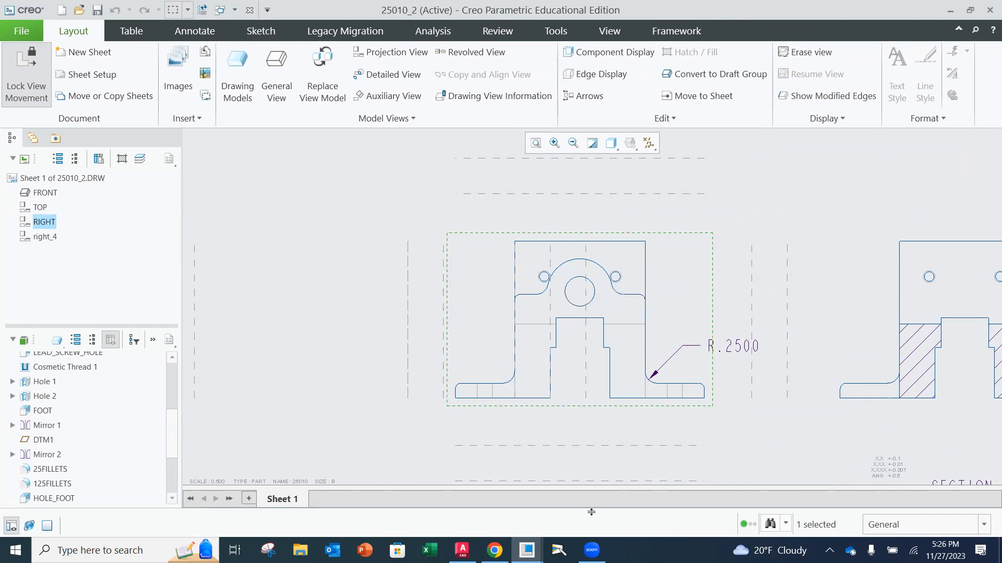
Switch to Easy Interactive Tools and enlarge its document camera view to read the printed dimensions of the base.
left_click(559, 551)
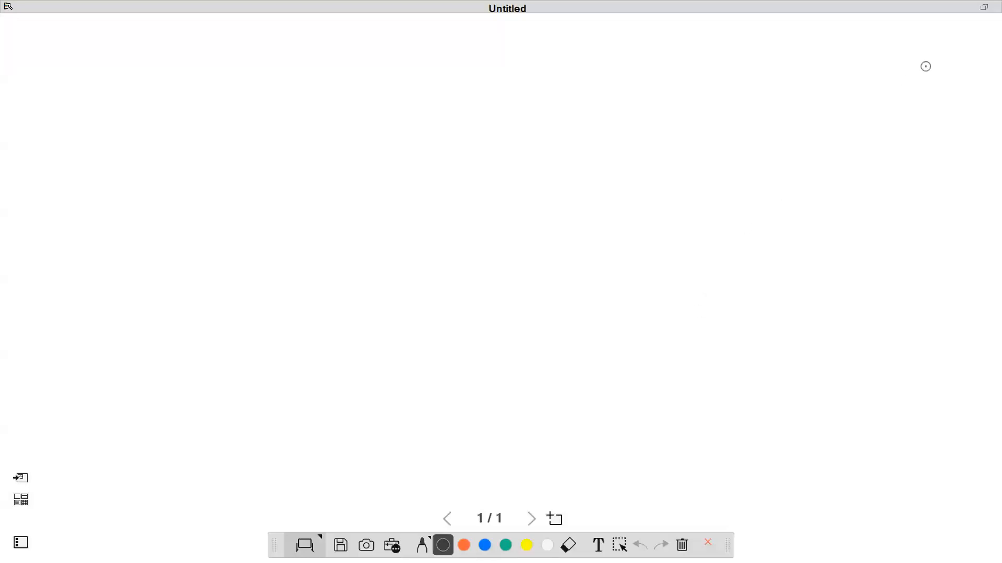
left_click(983, 6)
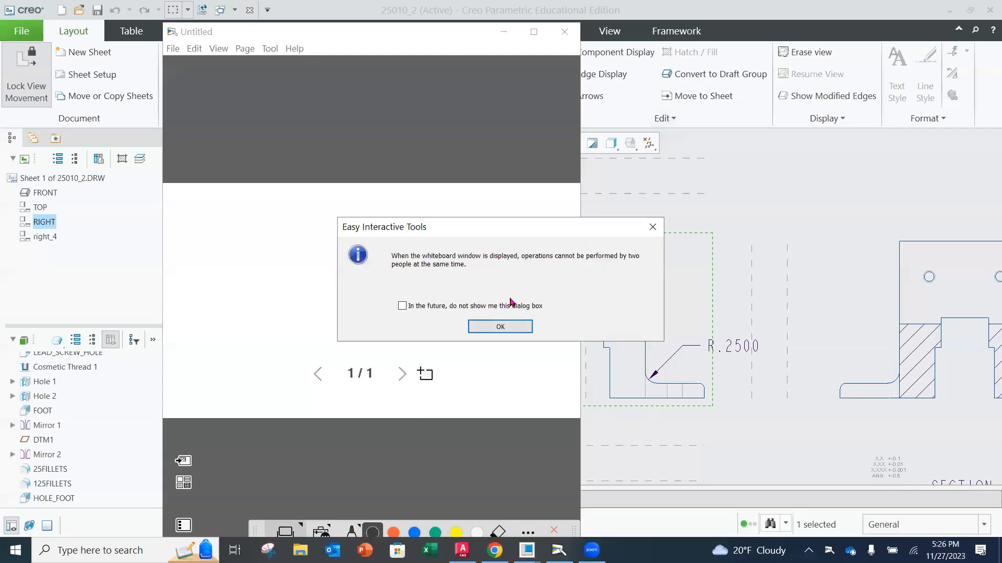
left_click(500, 326)
left_click(321, 531)
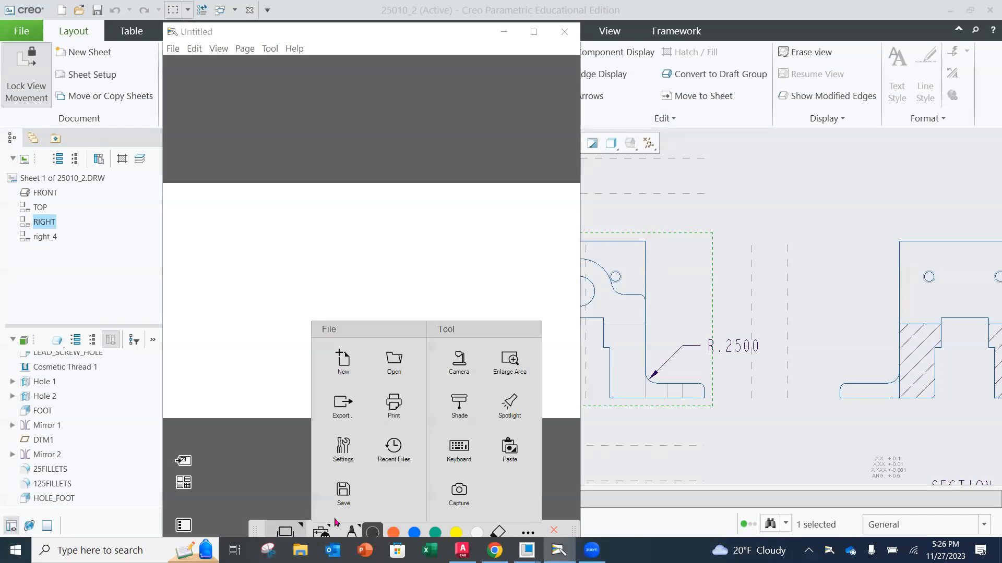
left_click(462, 360)
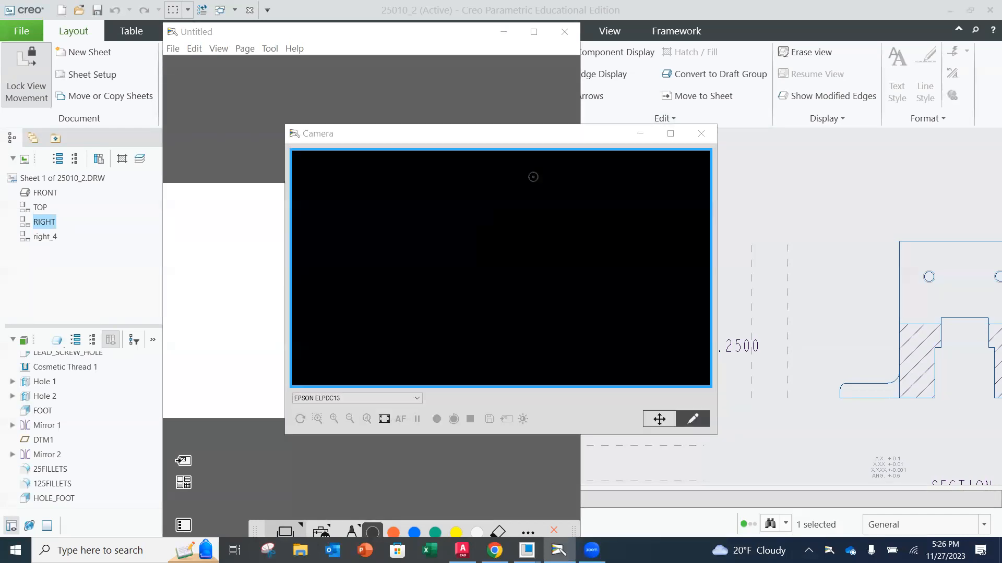
left_click(687, 131)
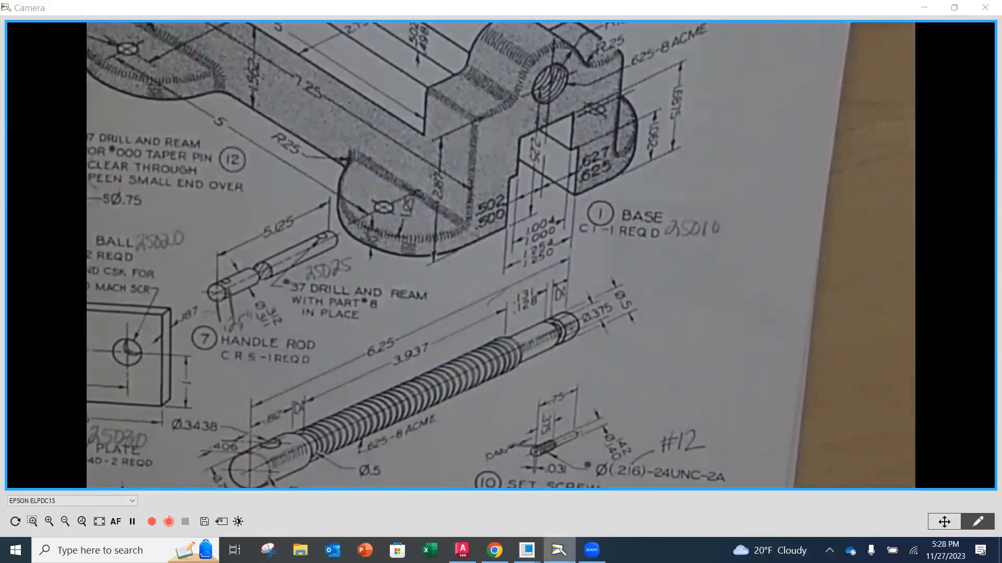
Return to the 25010_2 drawing in Creo and dimension the width of the lower slot opening below section B-B.
mouse_move(526, 550)
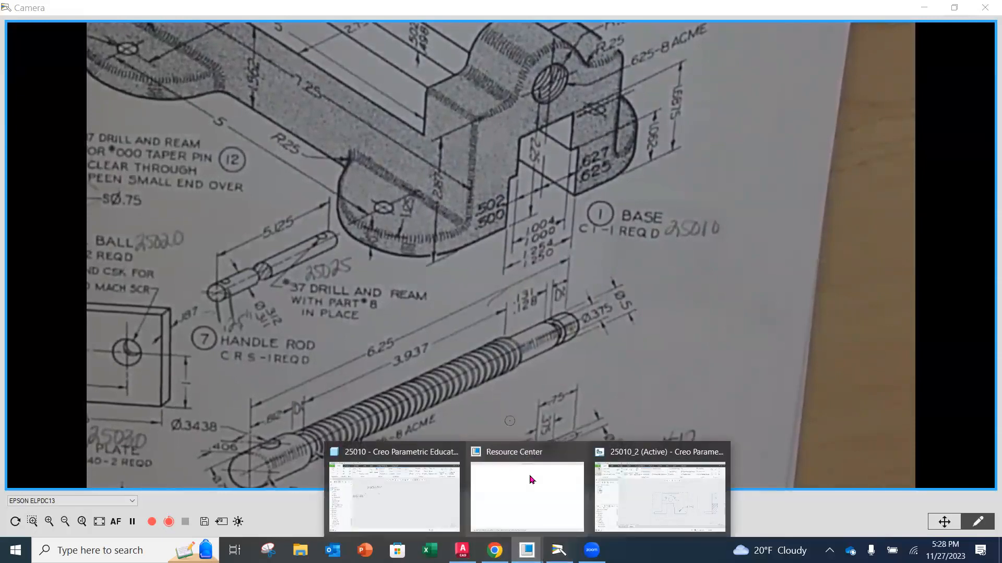
left_click(670, 498)
middle_click_drag(816, 364, 681, 334)
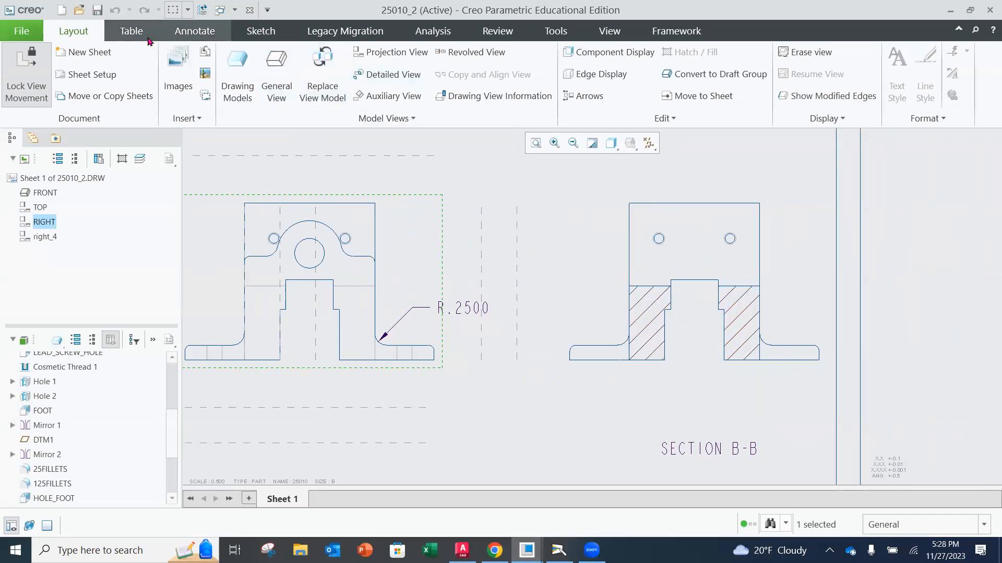
left_click(189, 34)
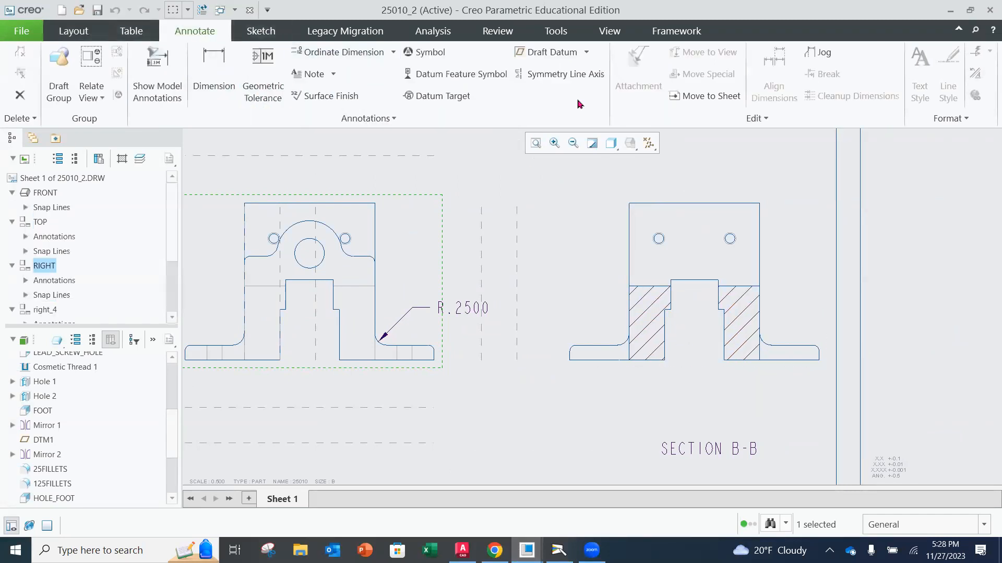
left_click(213, 73)
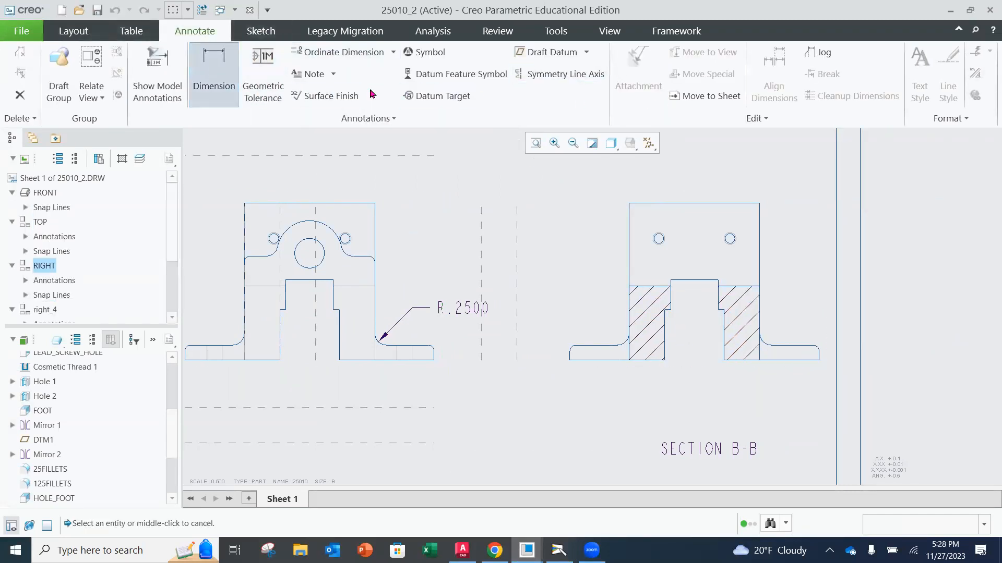
left_click(667, 355)
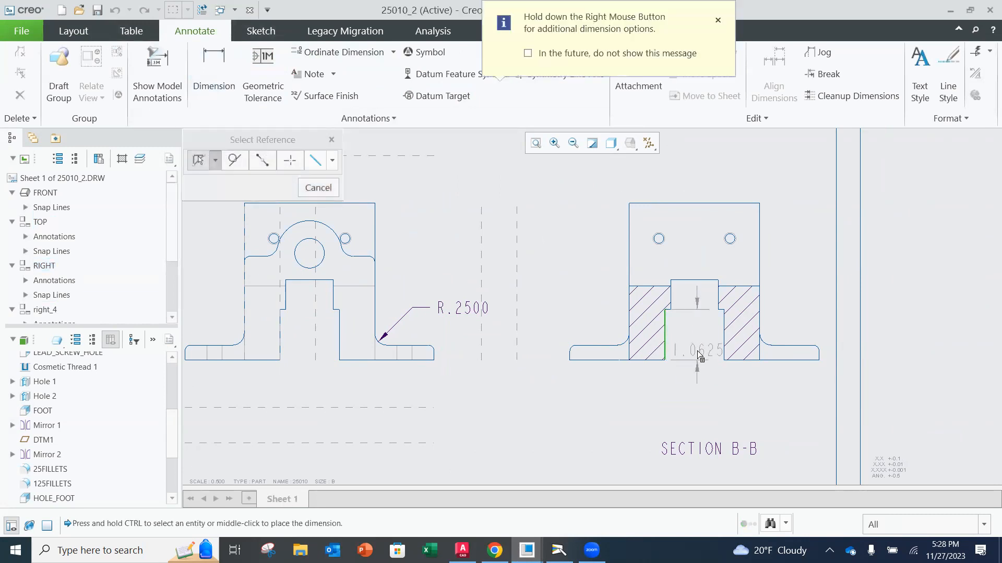
left_click(724, 350, "ctrl")
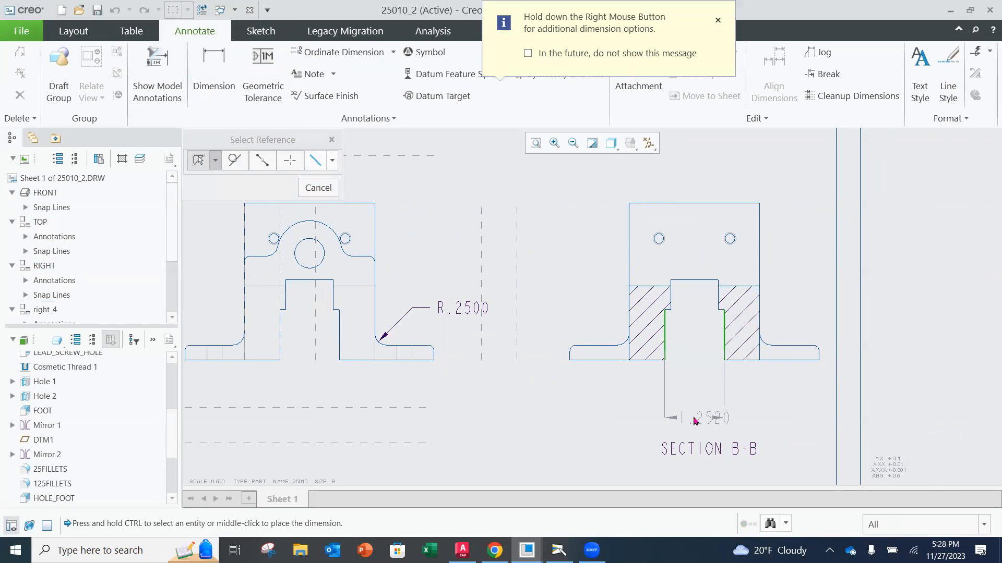
middle_click(633, 413)
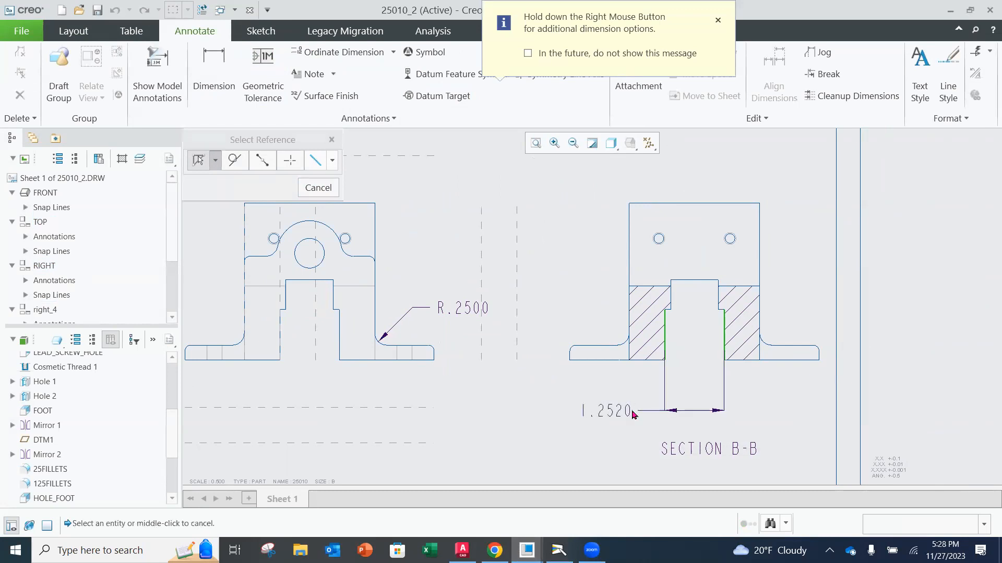
left_click(555, 393)
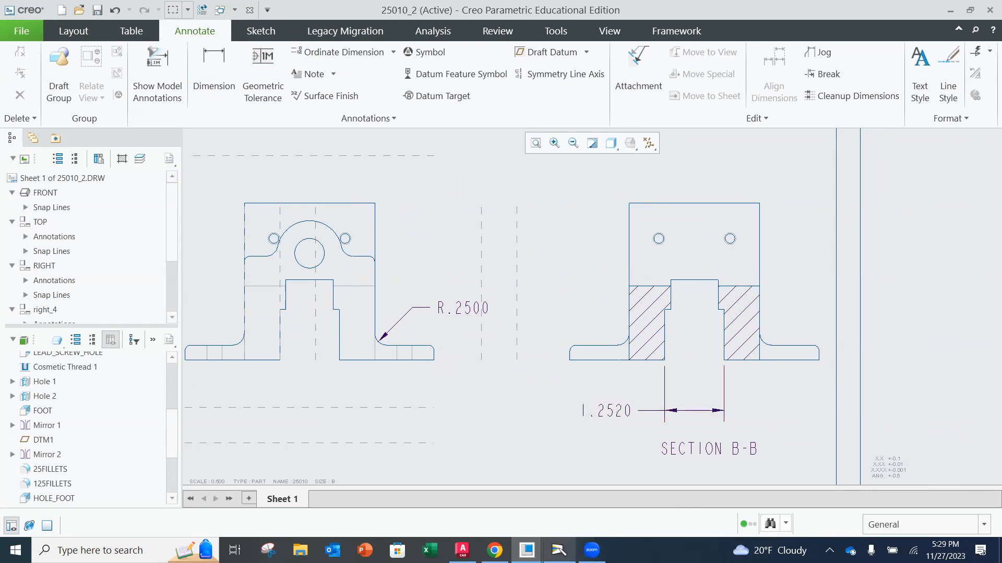
Check the slot width limits on the printed sheet in the document camera view and return to the 25010_2 drawing.
left_click(558, 550)
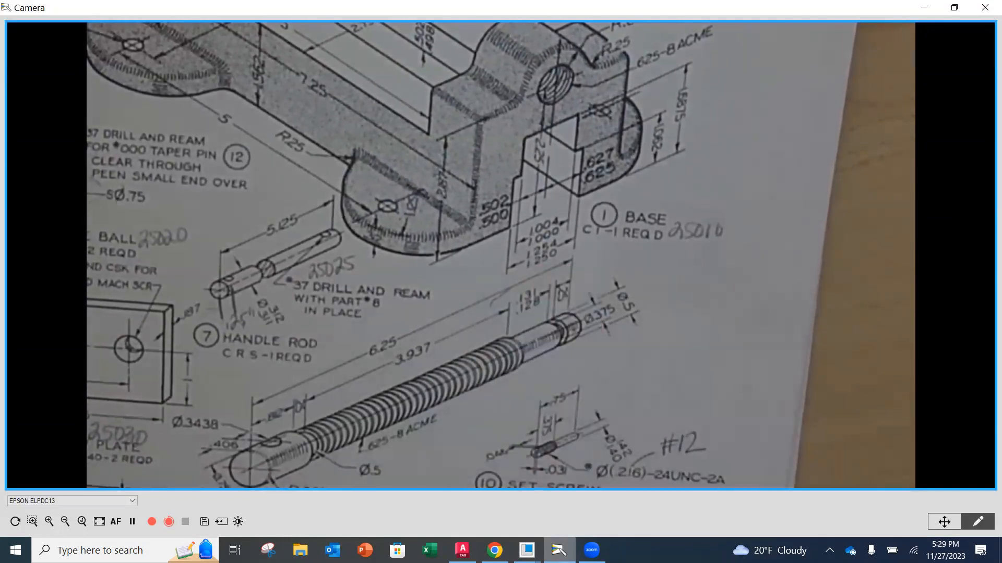
mouse_move(526, 550)
left_click(624, 504)
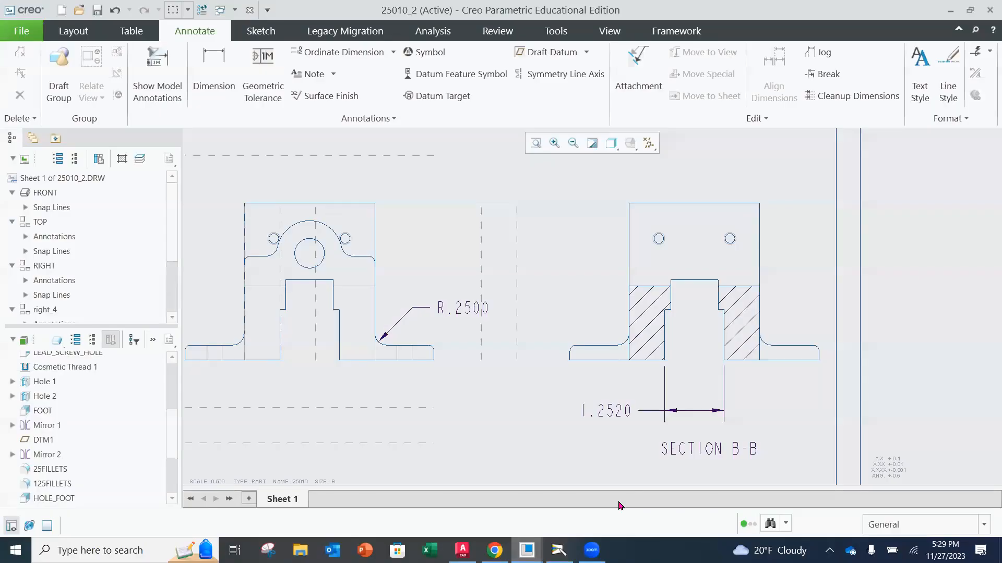
Set the precision of the section view's slot width dimension to three decimal places (0.123).
left_click(622, 413)
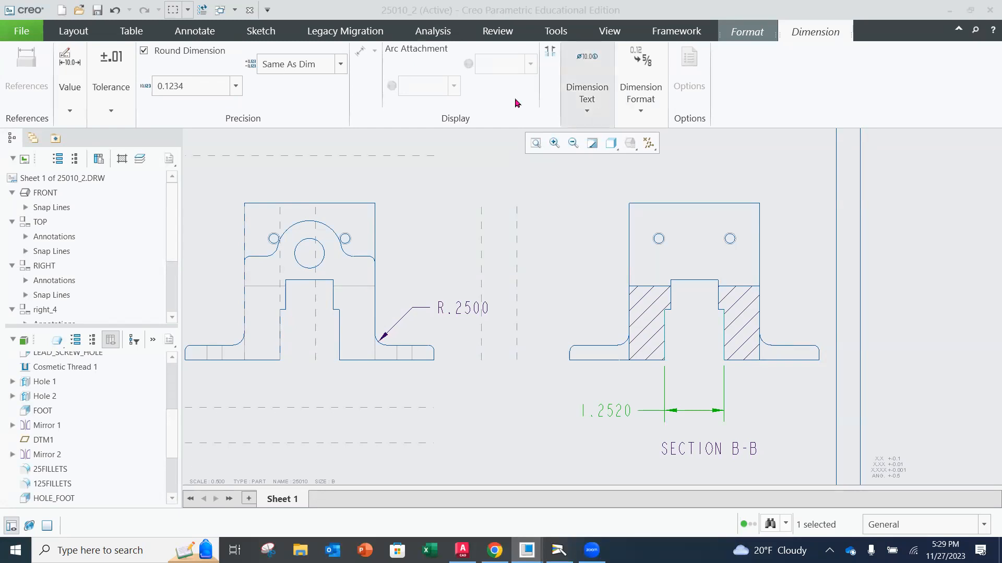
left_click(235, 87)
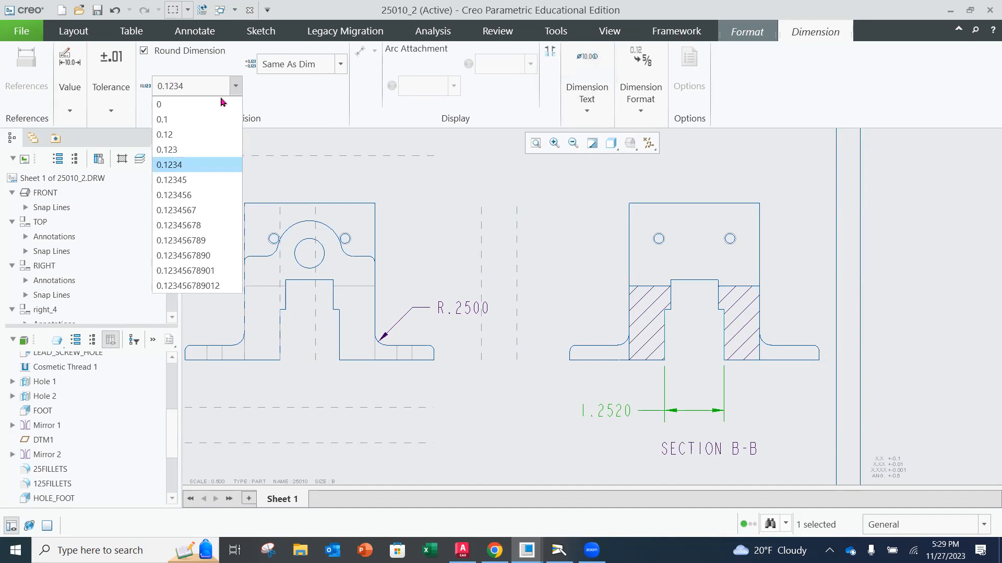
left_click(184, 150)
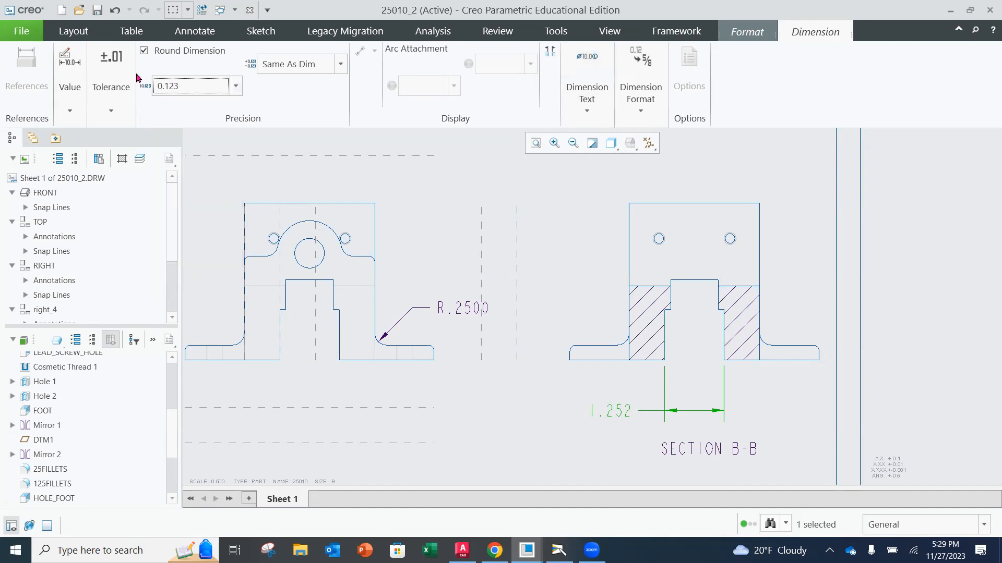
Set the section B-B slot width dimension's upper tolerance to 0.002 and its lower tolerance to -0.002.
left_click(111, 111)
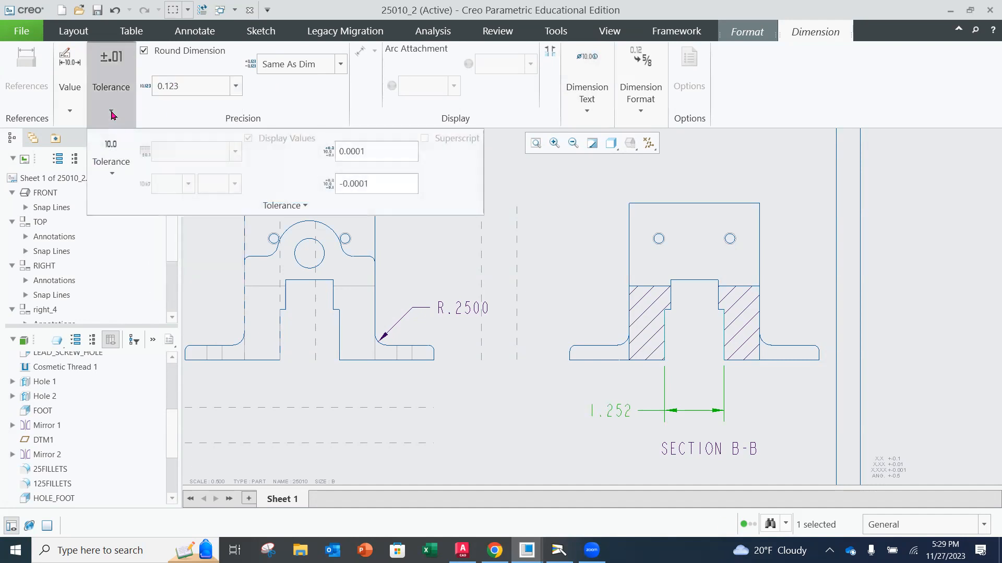
left_click(384, 153)
key("BackSpace")
key("BackSpace")
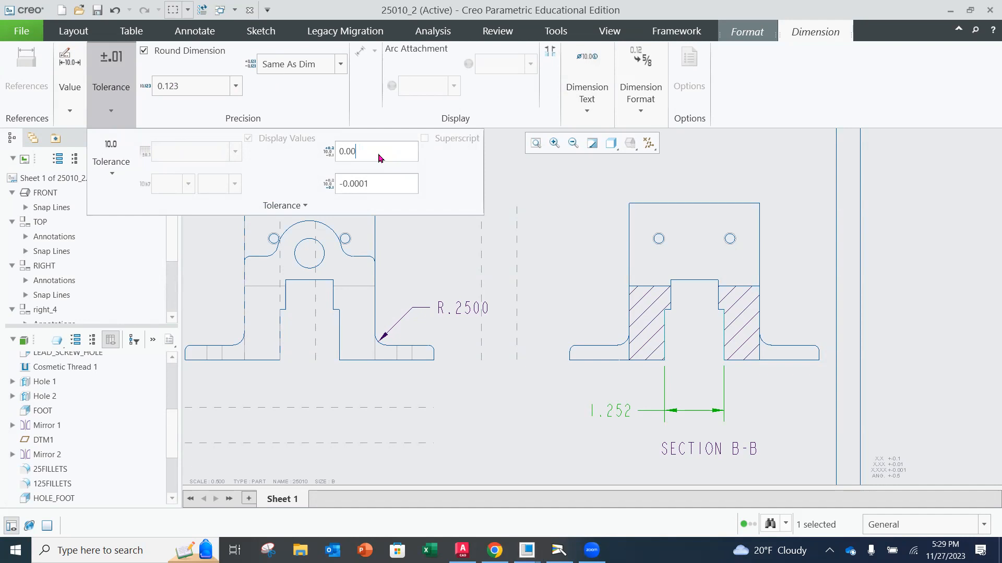
type("2")
key("Return")
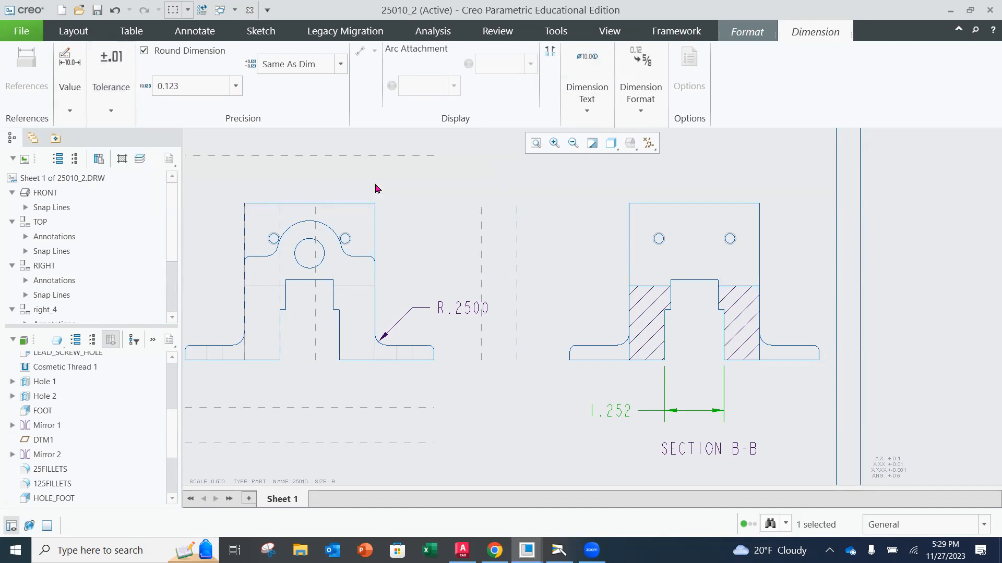
left_click(120, 109)
left_click(388, 188)
key("BackSpace")
type("2")
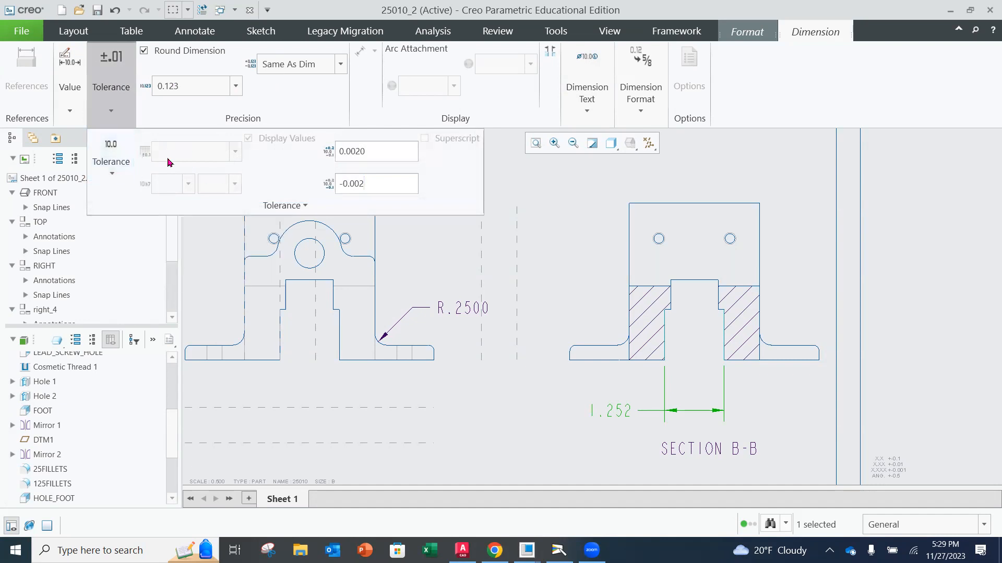
Display the slot width dimension below section B-B with the Limits tolerance mode and deselect it.
left_click(118, 179)
left_click(116, 116)
left_click(117, 165)
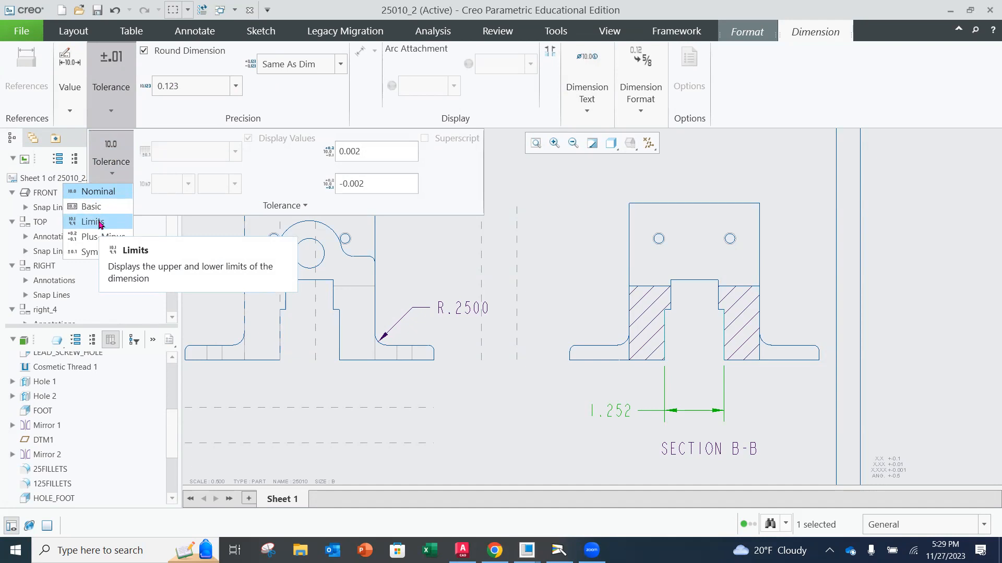
left_click(101, 224)
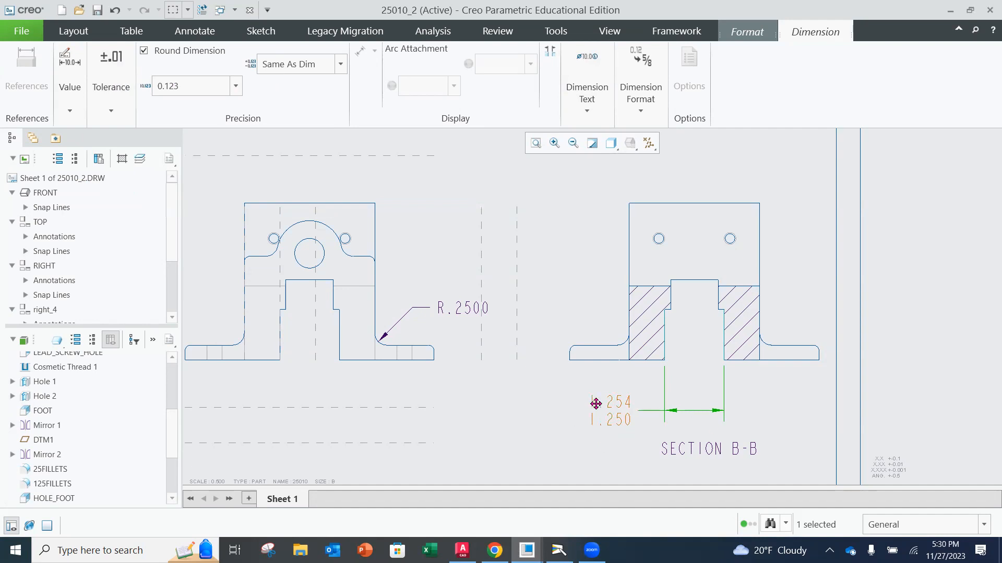
left_click(530, 421)
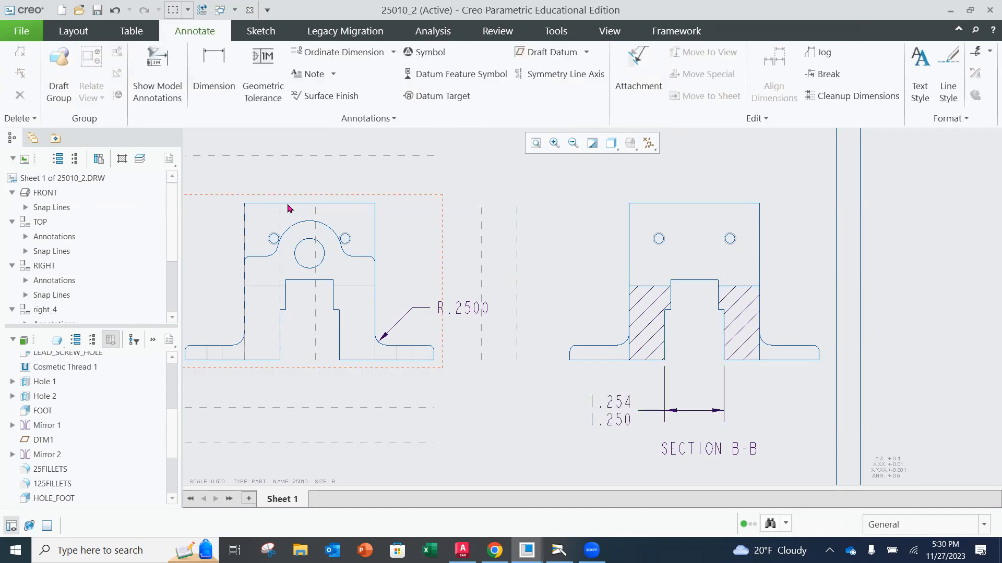
Review the tolerance mode options of the slot width dimension again, keeping Limits selected.
left_click(602, 411)
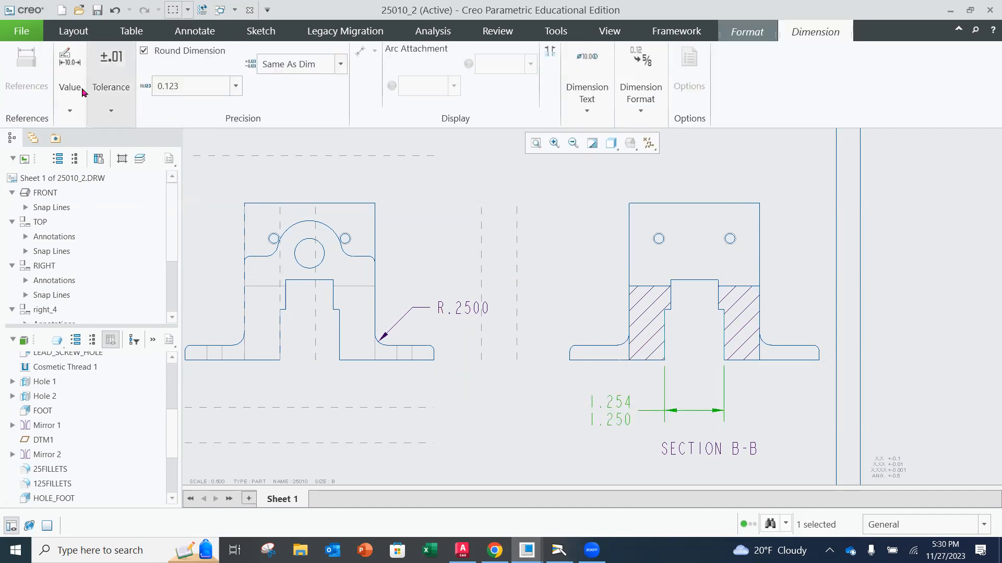
left_click(106, 111)
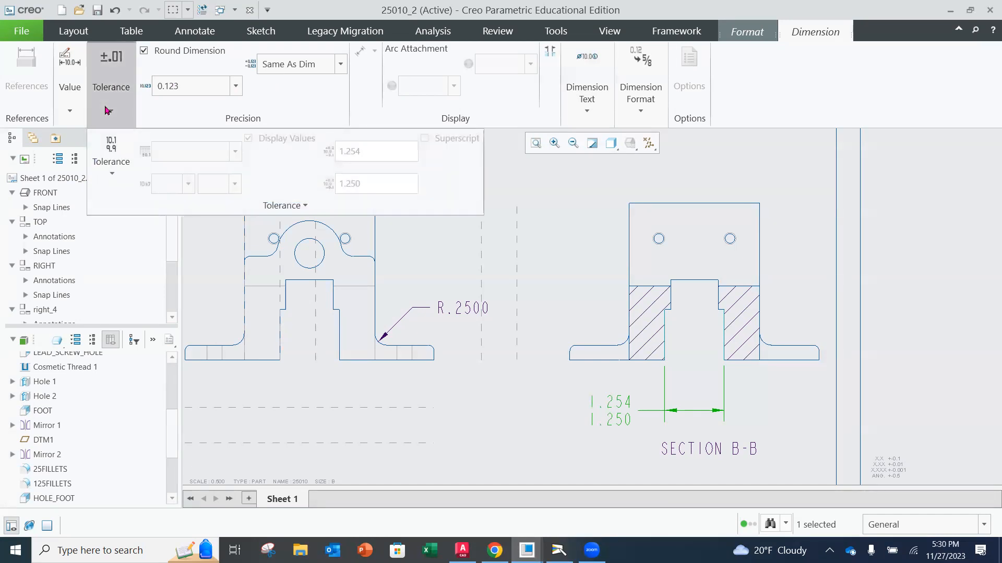
left_click(117, 165)
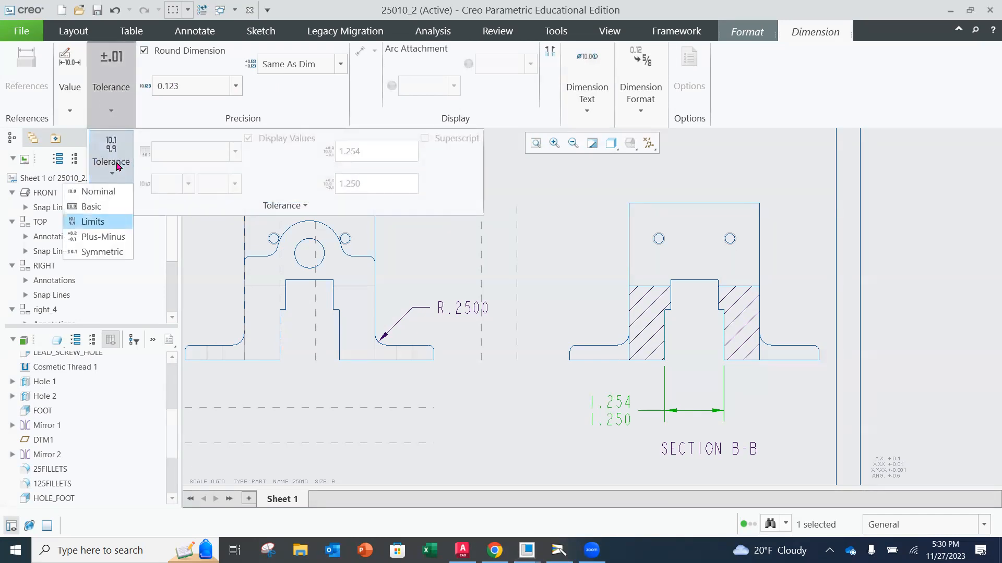
left_click(101, 223)
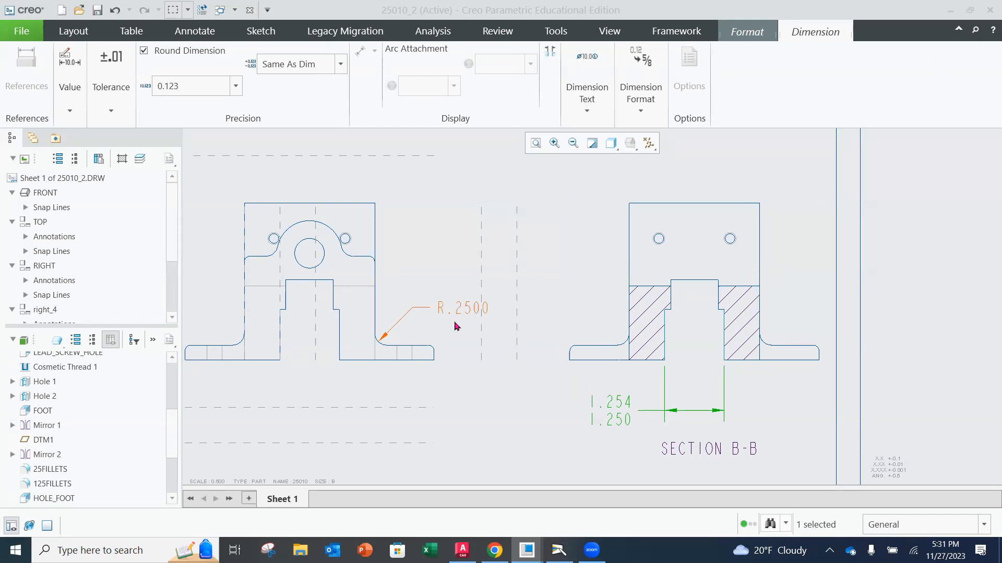
Open the reference drawing 25010.drw and examine the dimensions on its side view and section A-A.
scroll(474, 330, "down", 3)
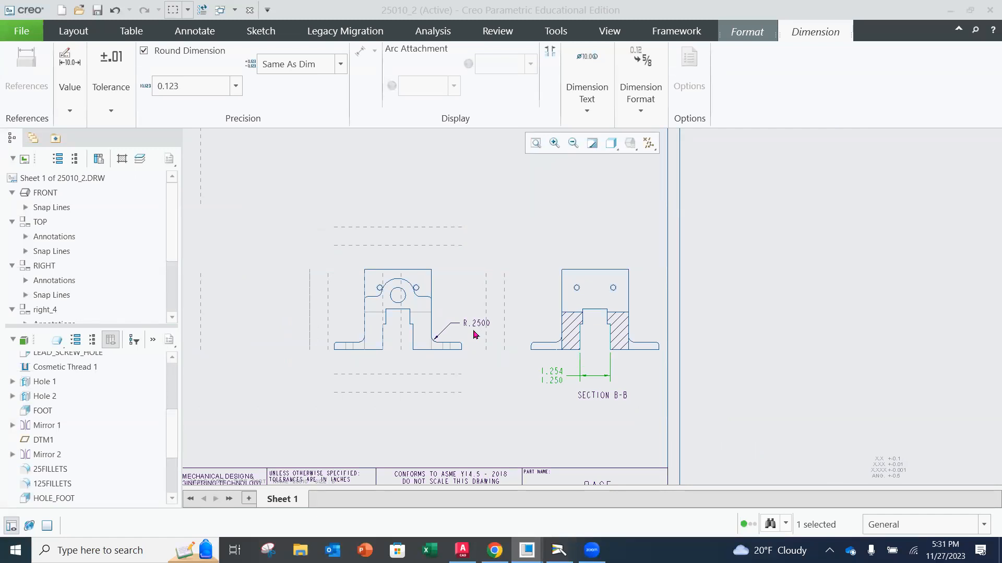
left_click(21, 31)
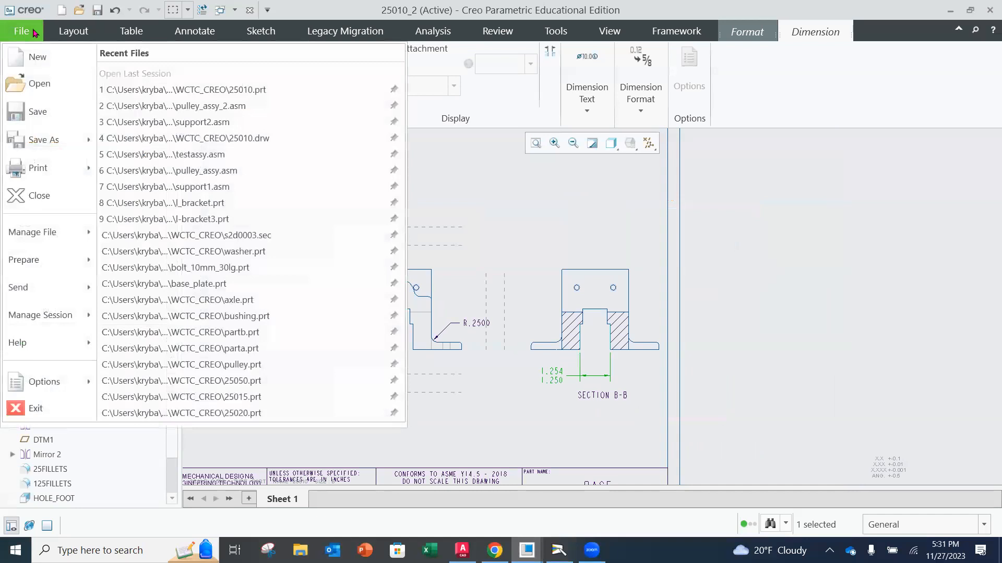
left_click(39, 84)
left_click(389, 171)
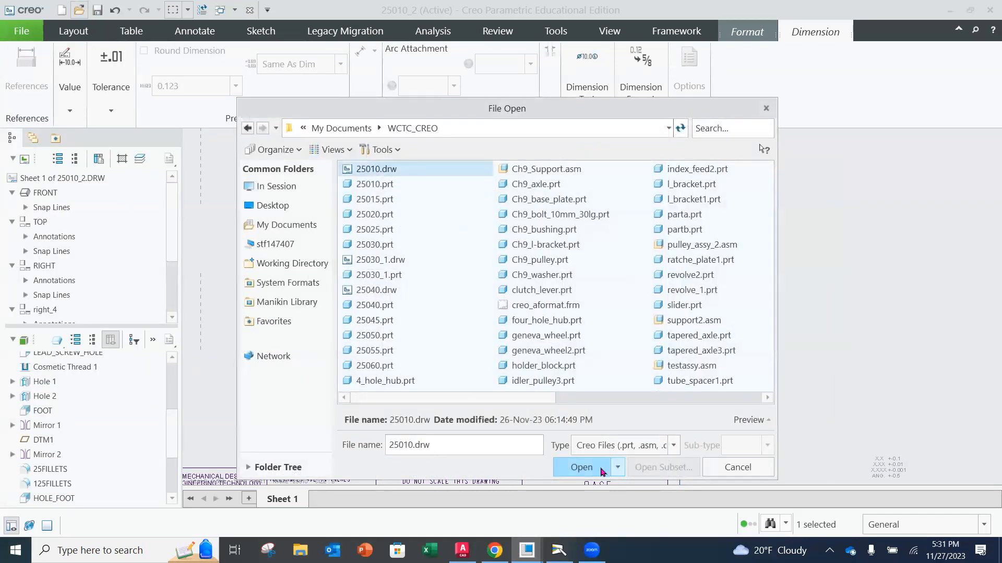
left_click(601, 468)
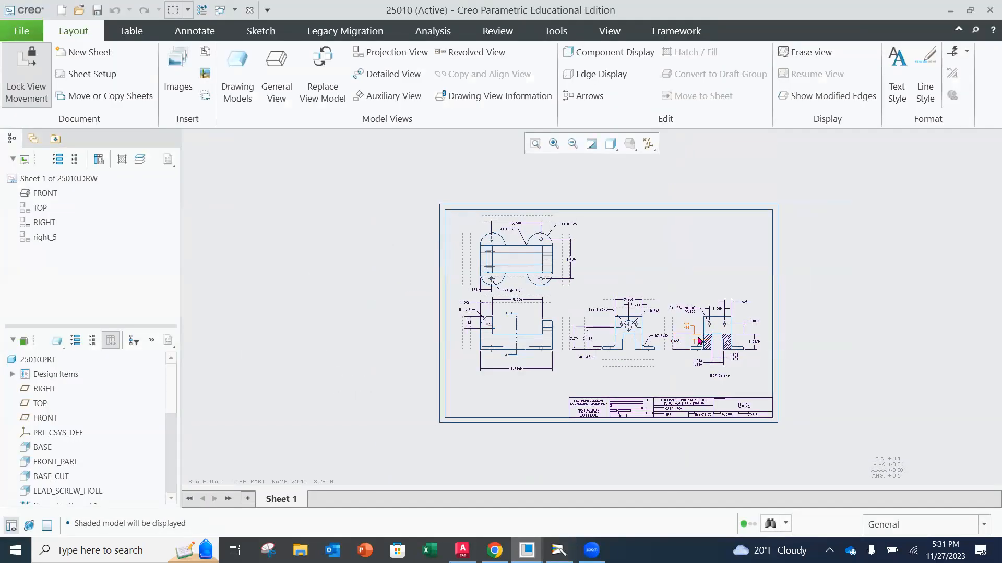
scroll(678, 334, "down", 3)
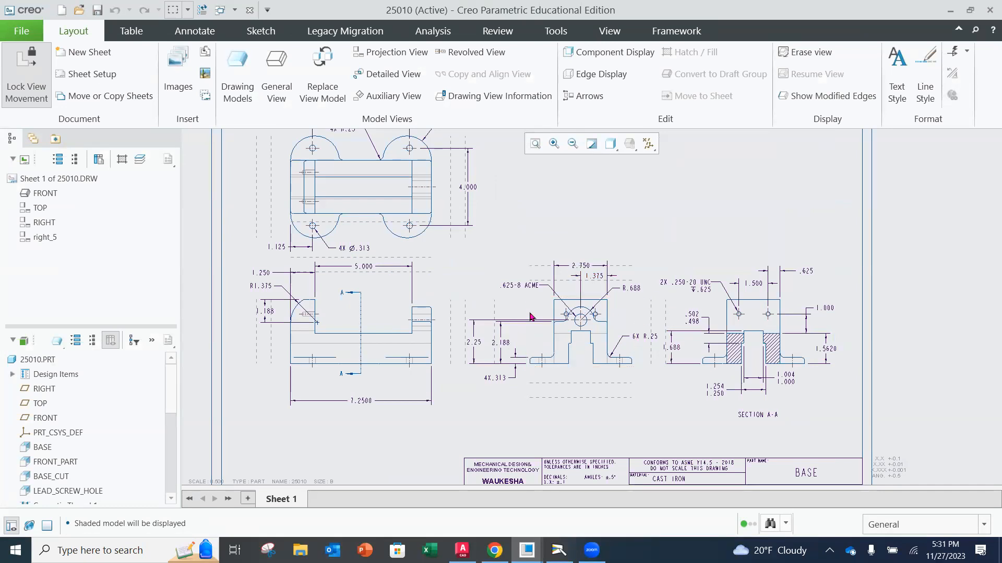
scroll(700, 329, "down", 2)
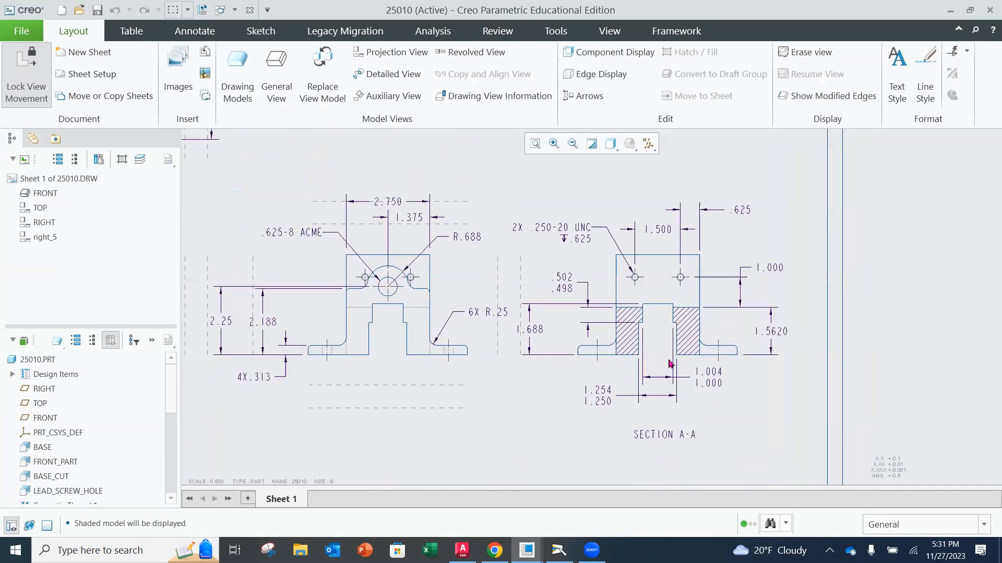
scroll(670, 364, "down", 1)
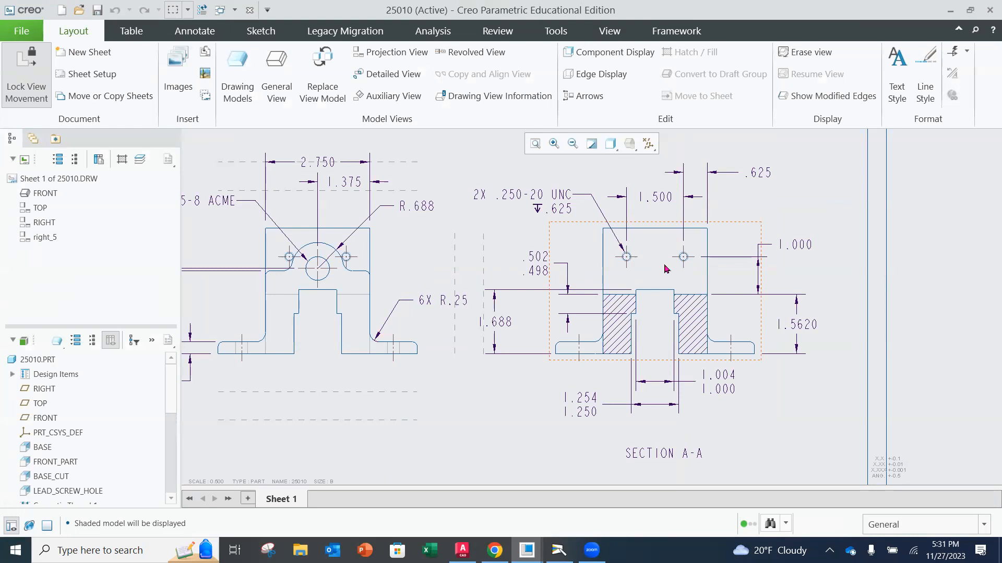
scroll(590, 259, "up", 1)
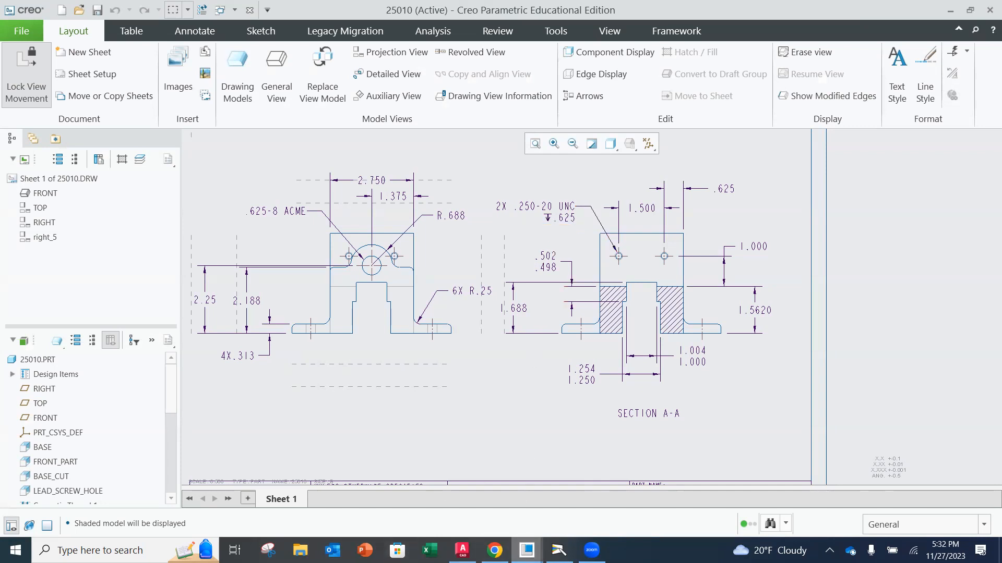
Check the printed sheet in the document camera view, switch to Chrome and open the Module 5 - Machine Vise Learning Plan page from the course modules.
left_click(559, 550)
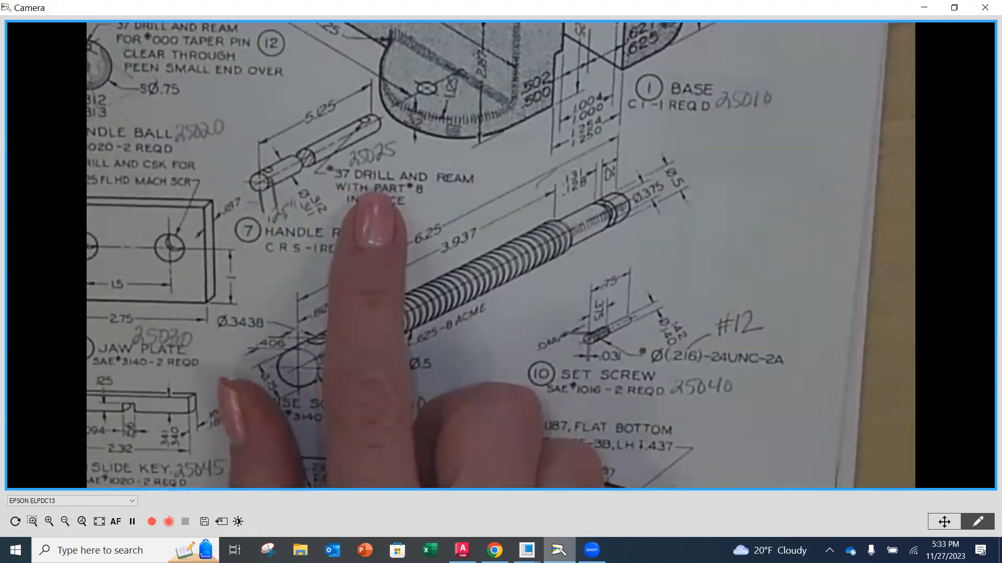
left_click(494, 551)
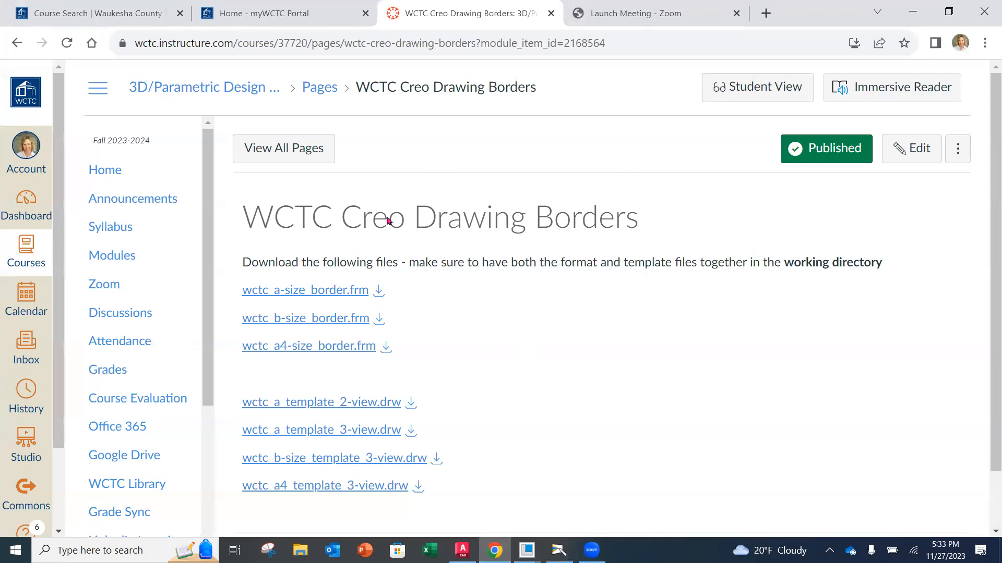
left_click(127, 255)
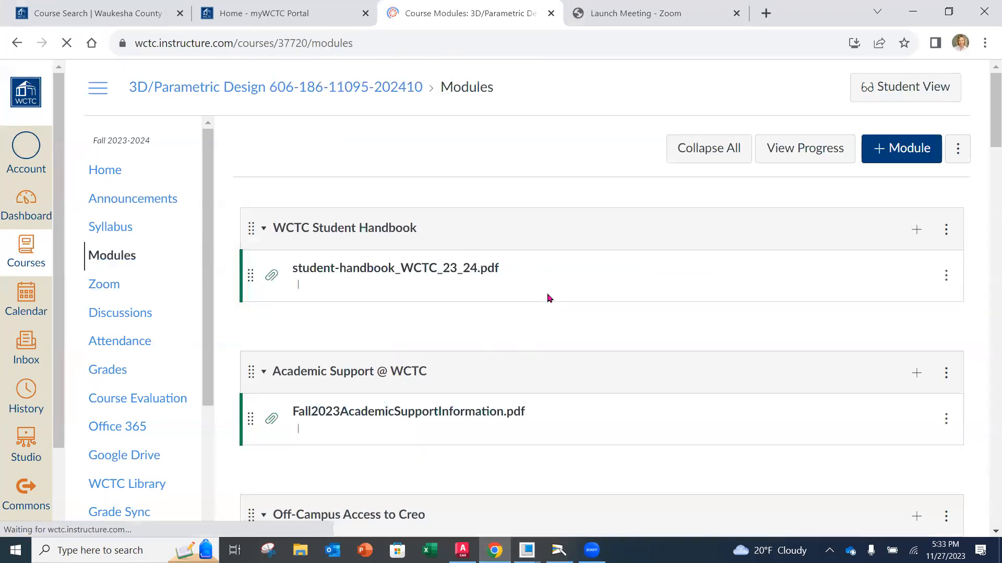
scroll(548, 298, "down", 20)
scroll(547, 298, "down", 15)
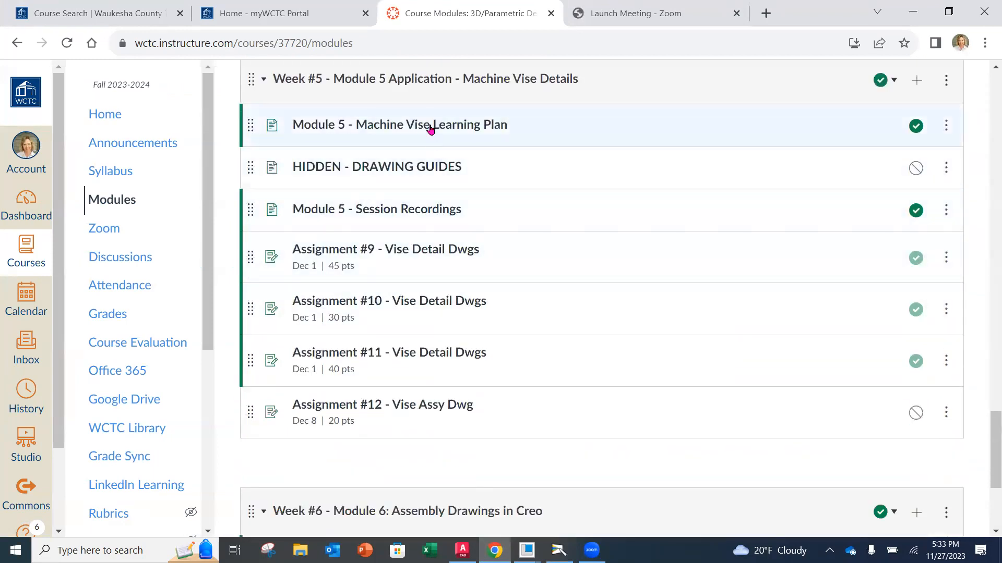
left_click(430, 127)
Open STARRETT_Drill Chart.pdf from the learning plan and examine the drill numbers, decimal equivalents and tap sizes.
scroll(497, 266, "down", 10)
scroll(497, 266, "down", 5)
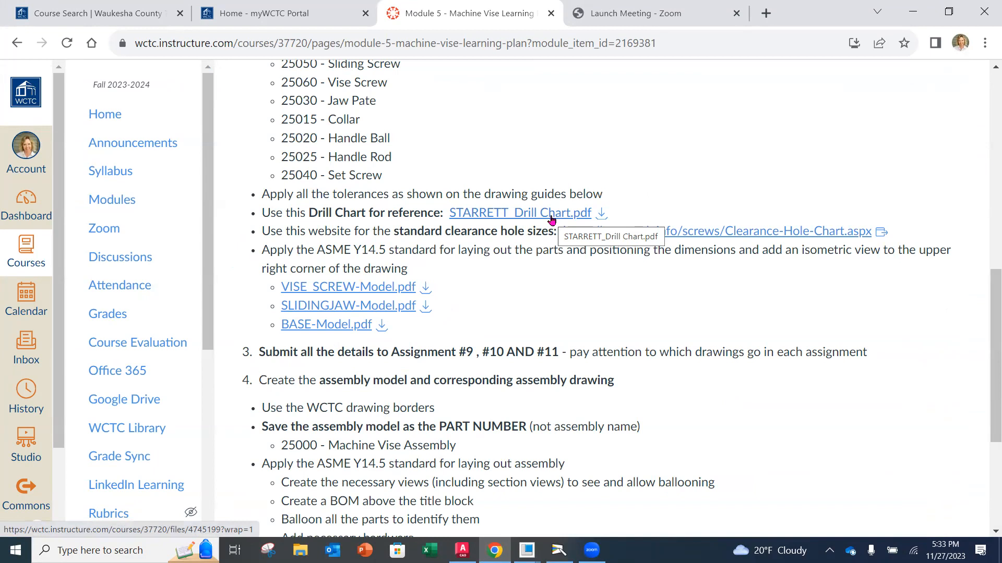
left_click(552, 218)
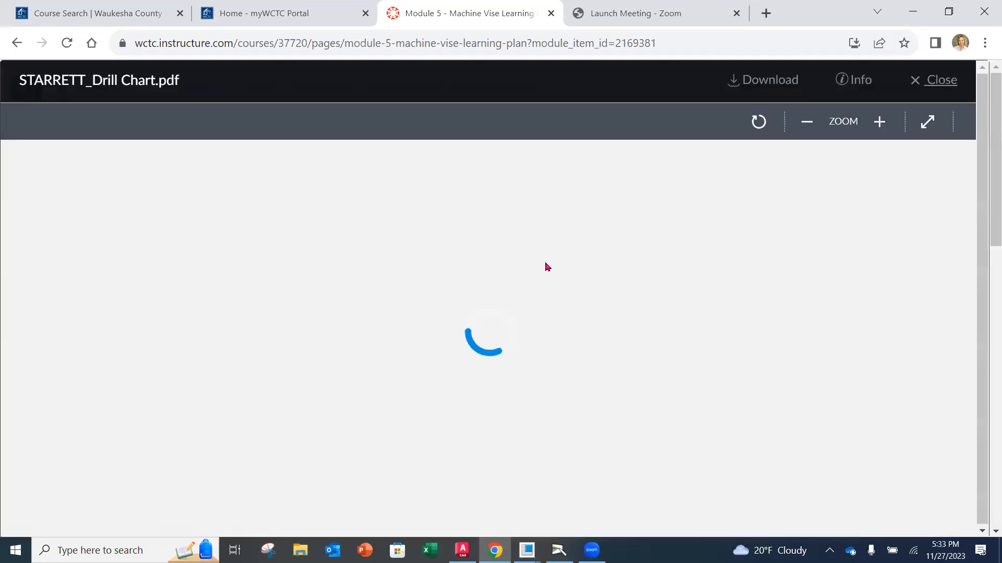
scroll(604, 291, "down", 5)
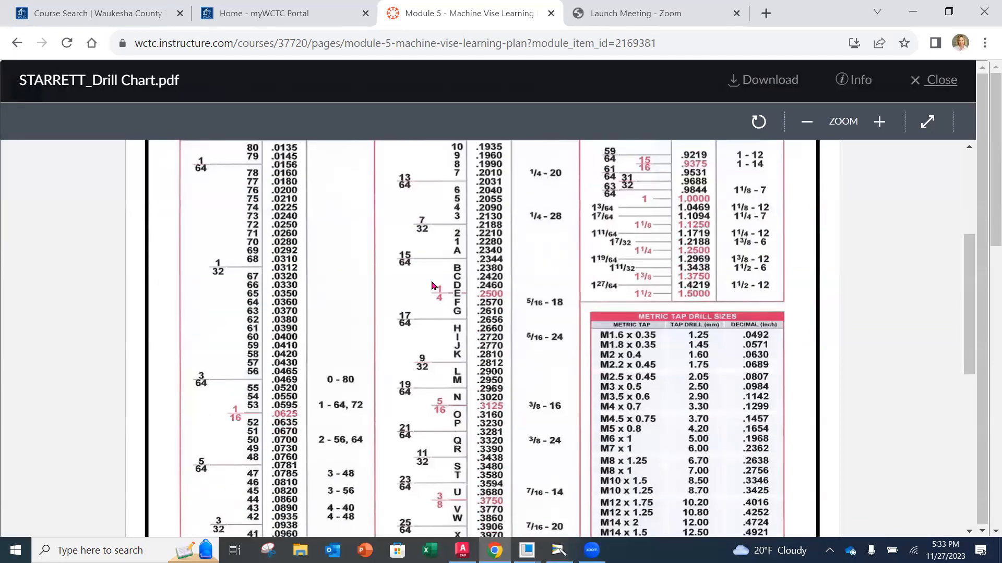
scroll(256, 217, "up", 1)
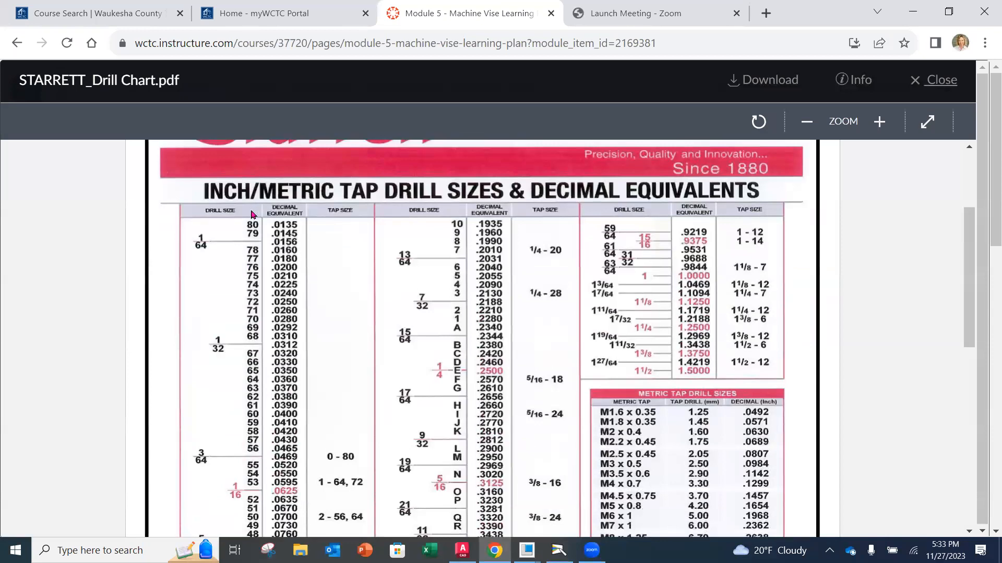
scroll(249, 307, "down", 5)
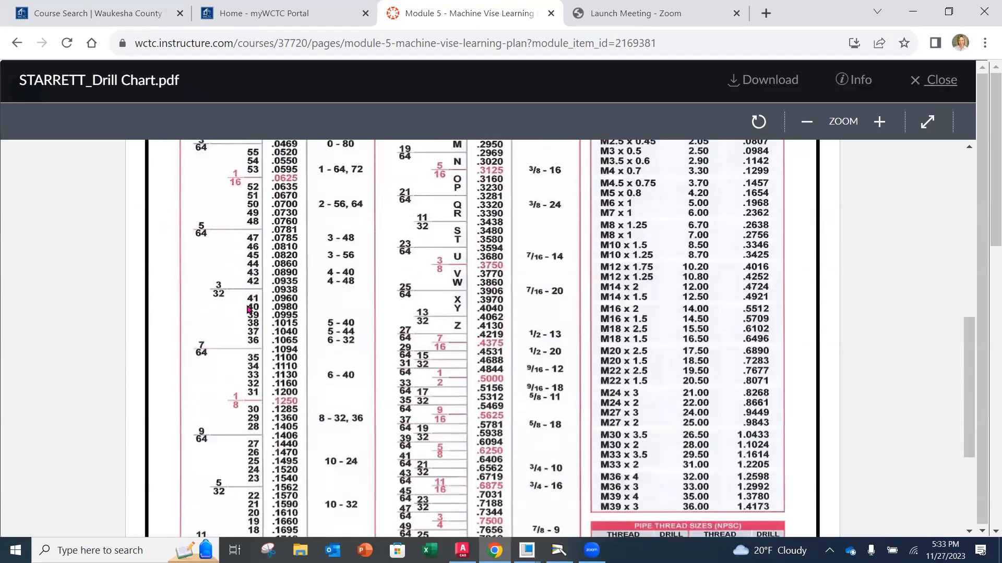
scroll(250, 310, "down", 2)
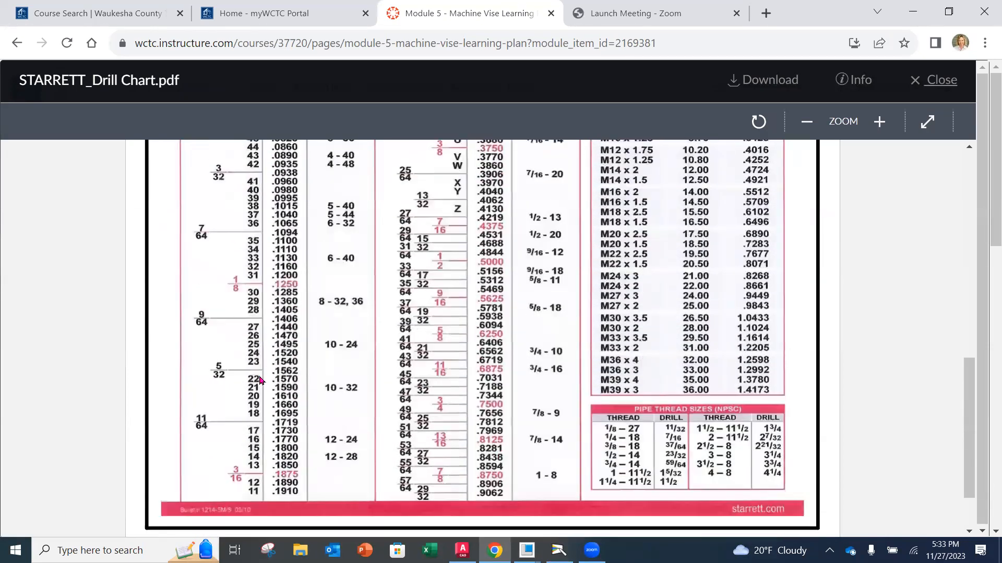
scroll(266, 401, "up", 1)
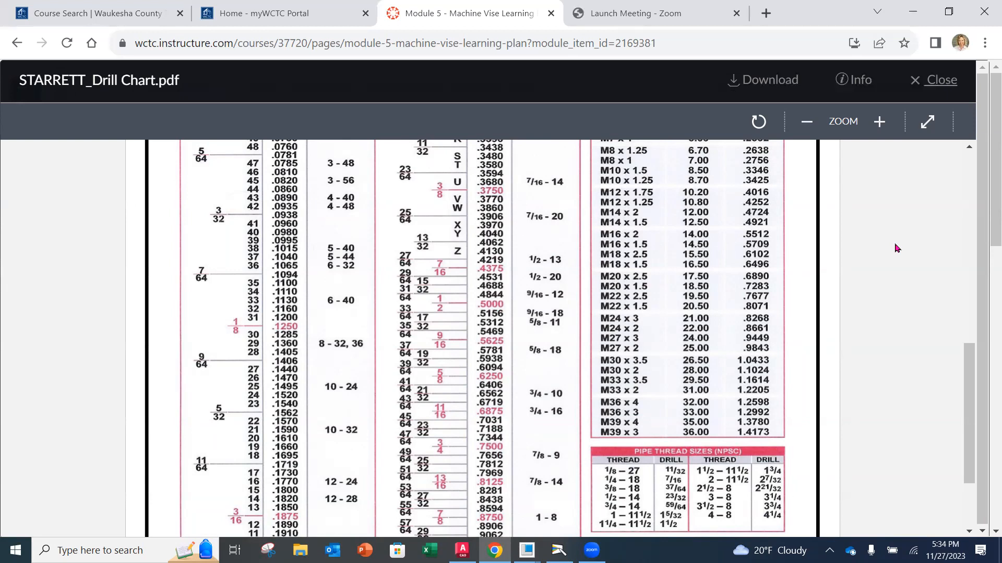
scroll(860, 225, "up", 10)
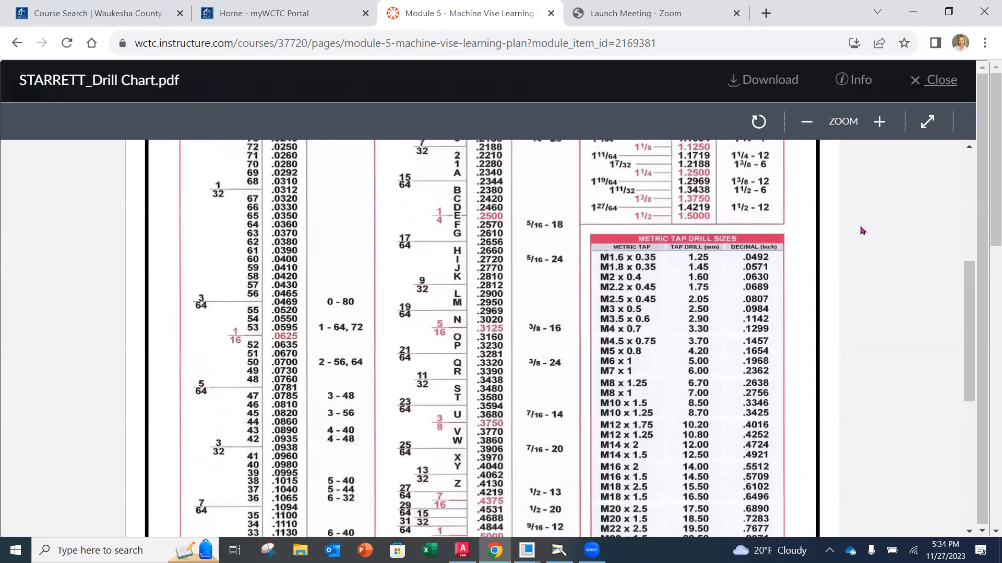